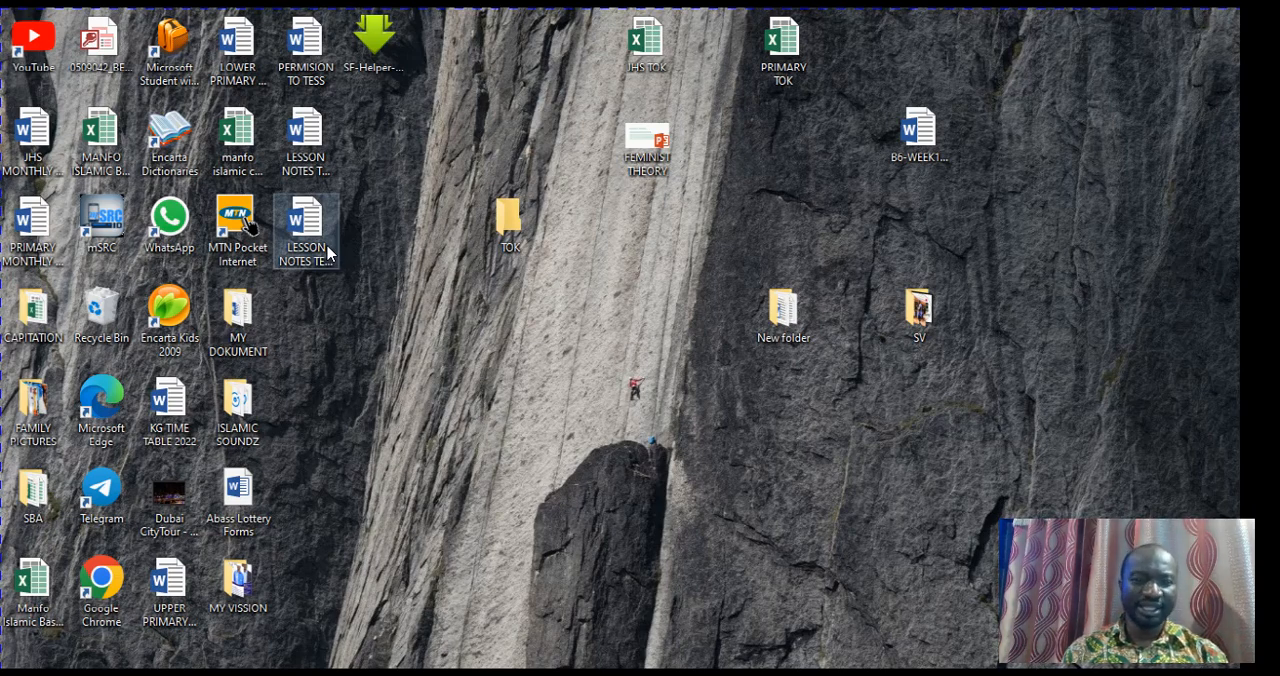
Duplicate the LESSON NOTES TEMPLATE FOR A WEEK document on the desktop
{"action": "right_click", "coordinate": [328, 252]}
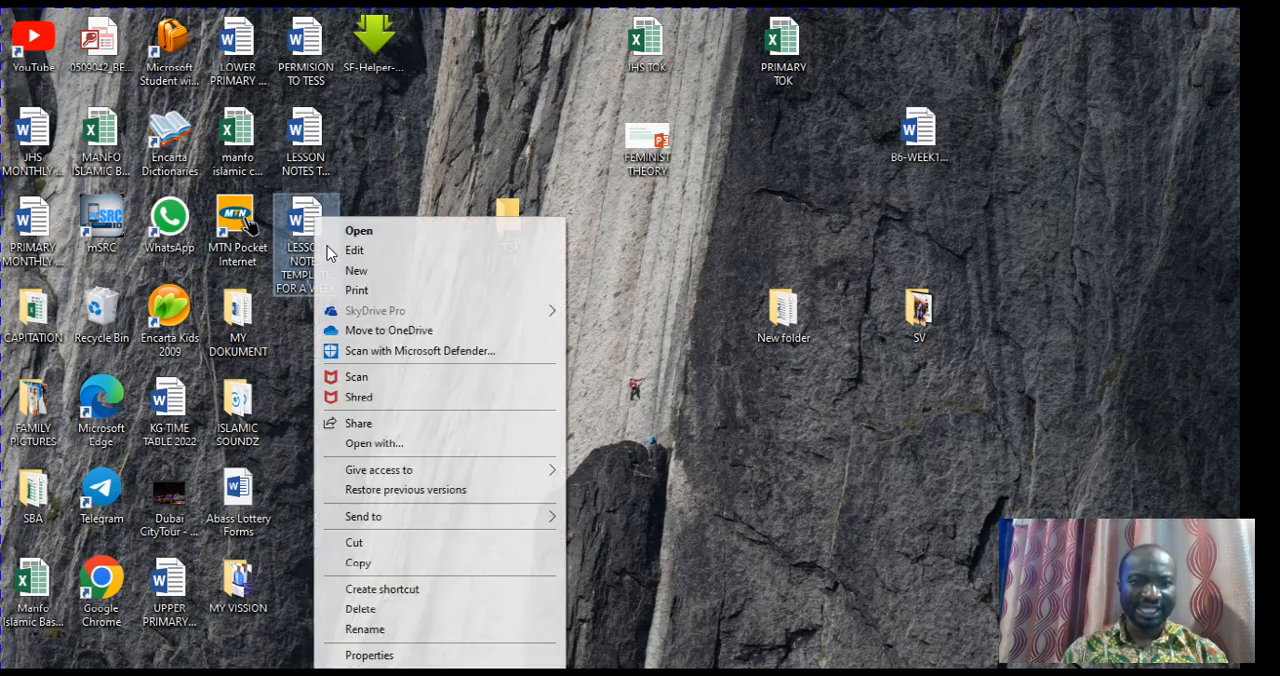
{"action": "left_click", "coordinate": [394, 567]}
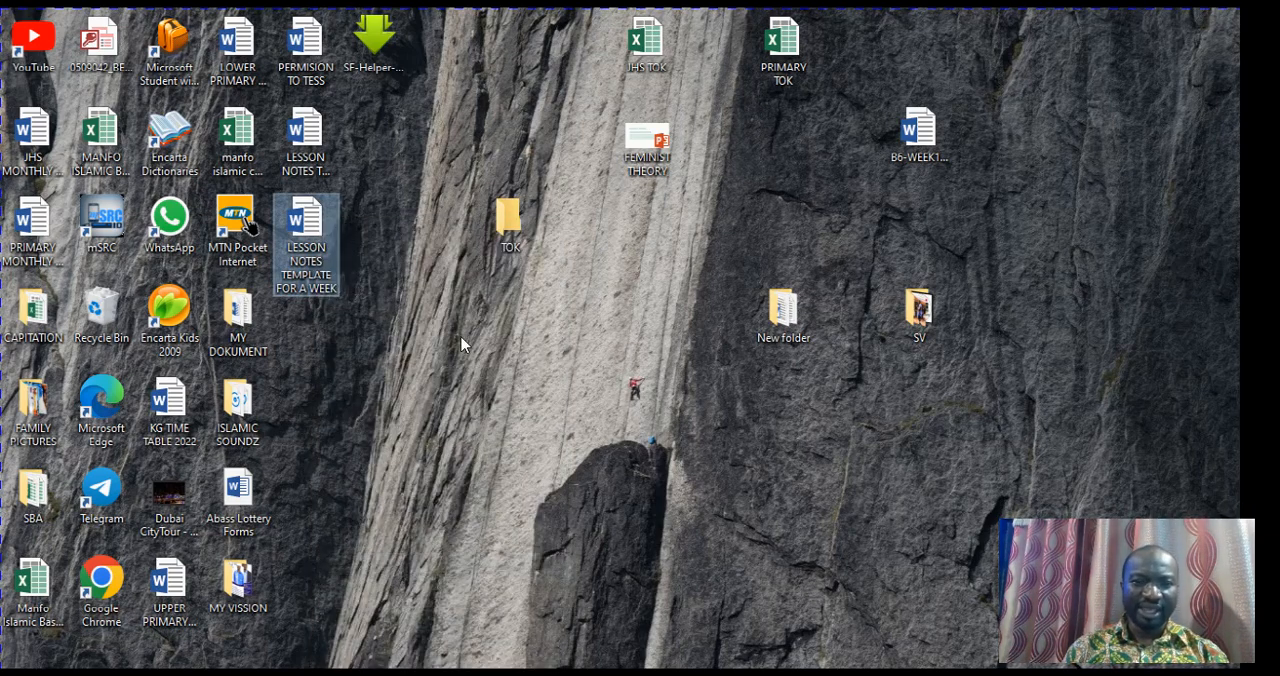
{"action": "left_click", "coordinate": [546, 391]}
{"action": "right_click", "coordinate": [531, 384]}
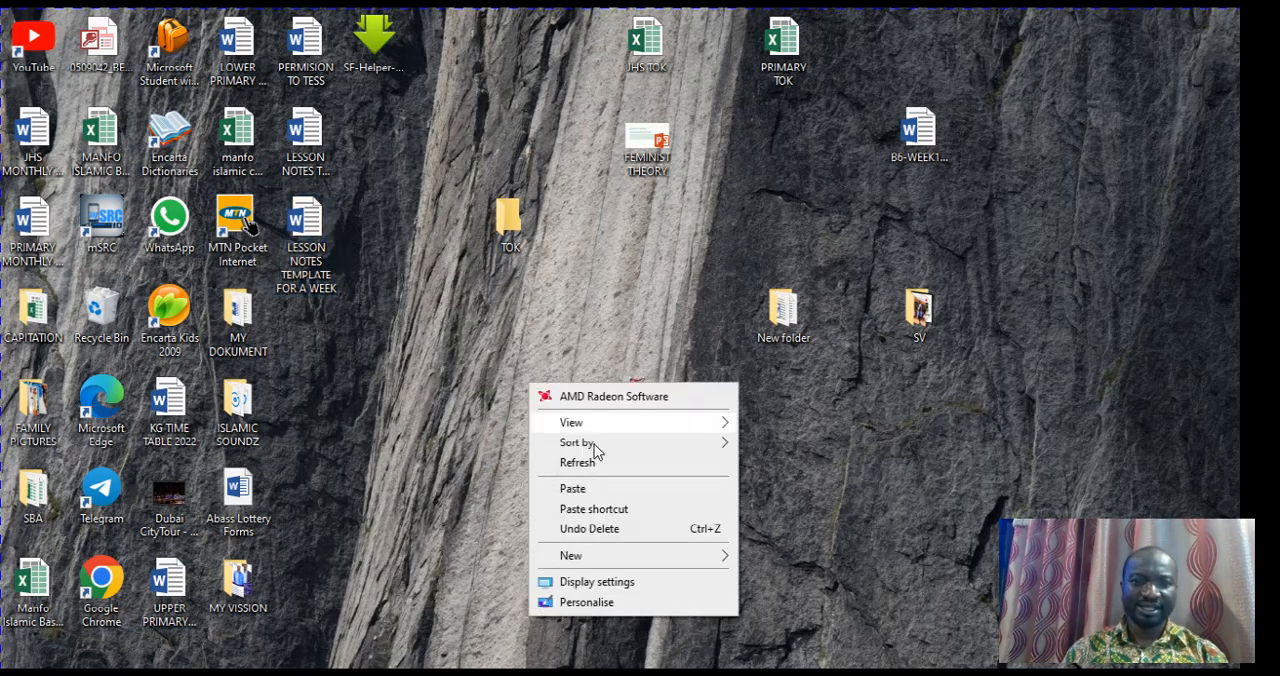
{"action": "left_click", "coordinate": [572, 489]}
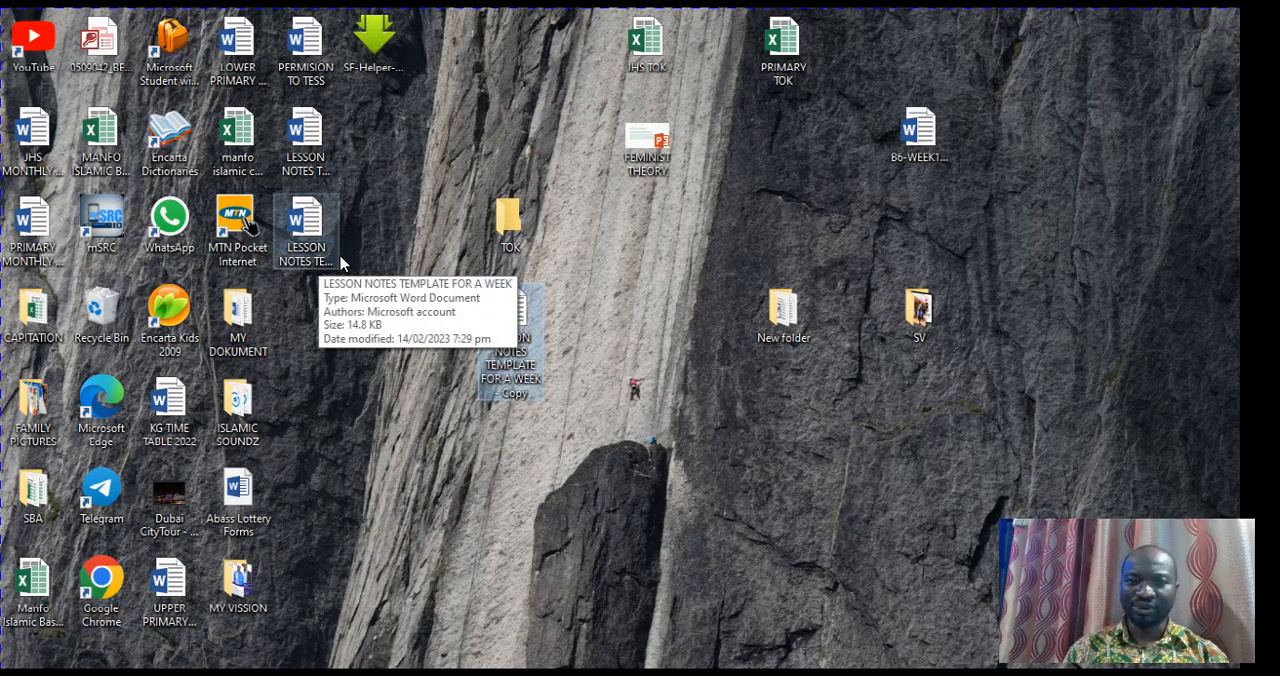
Rename the copied lesson notes template as 1ST TERM WEEK 10
{"action": "right_click", "coordinate": [528, 368]}
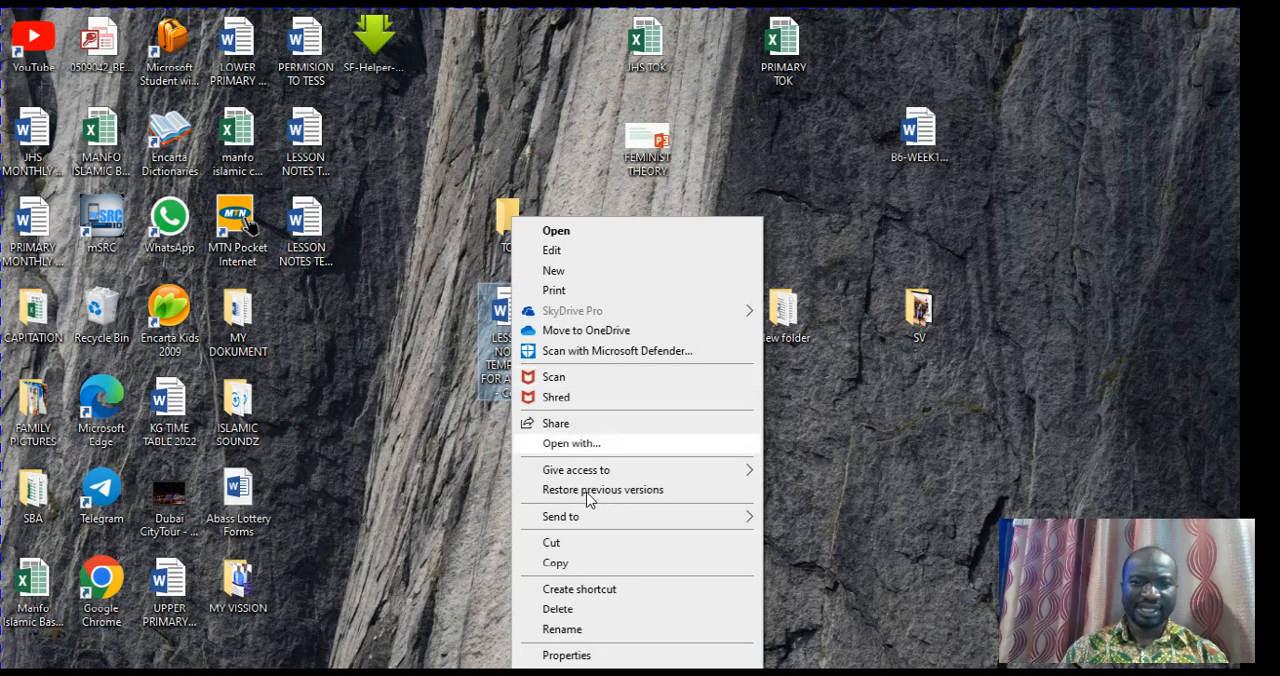
{"action": "left_click", "coordinate": [606, 636]}
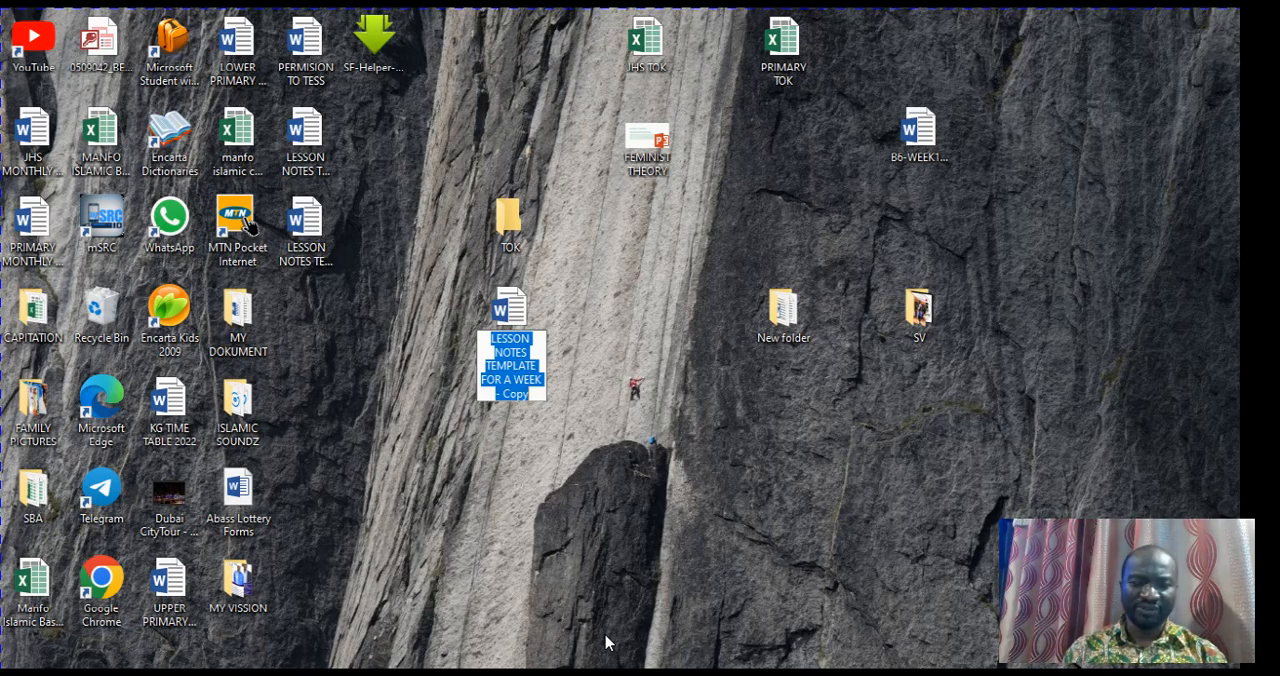
{"action": "type", "text": "F"}
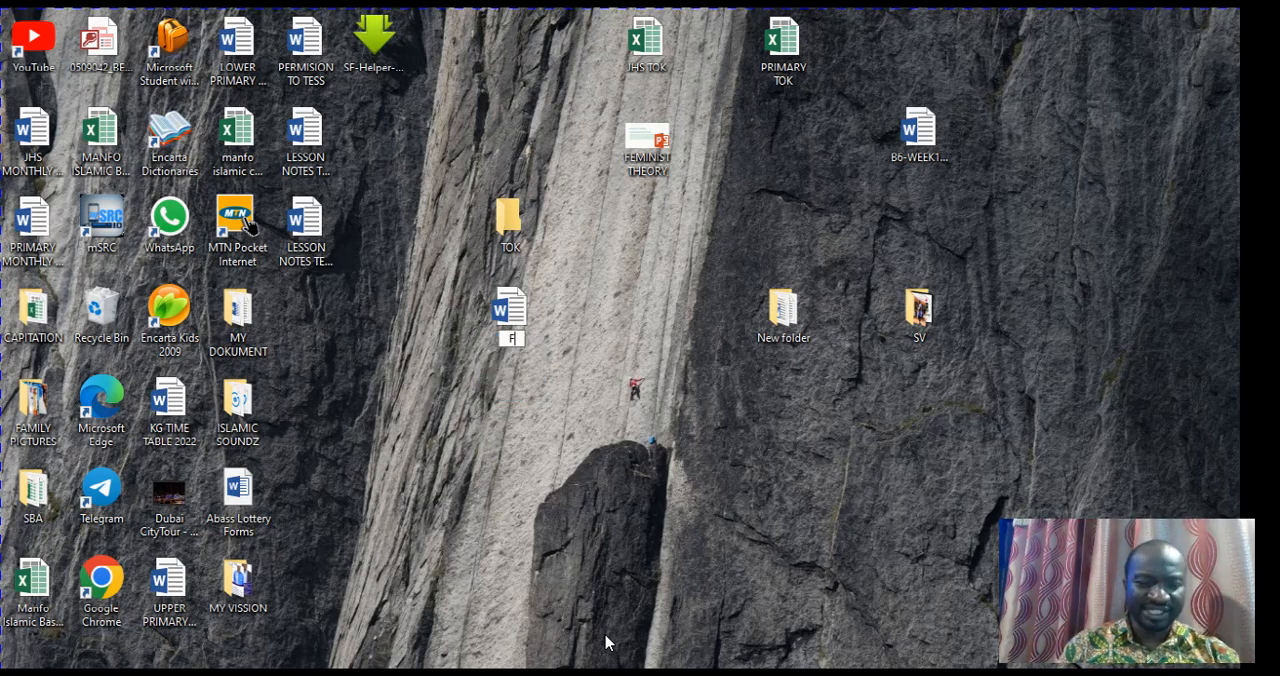
{"action": "key", "text": "BackSpace"}
{"action": "type", "text": "1"}
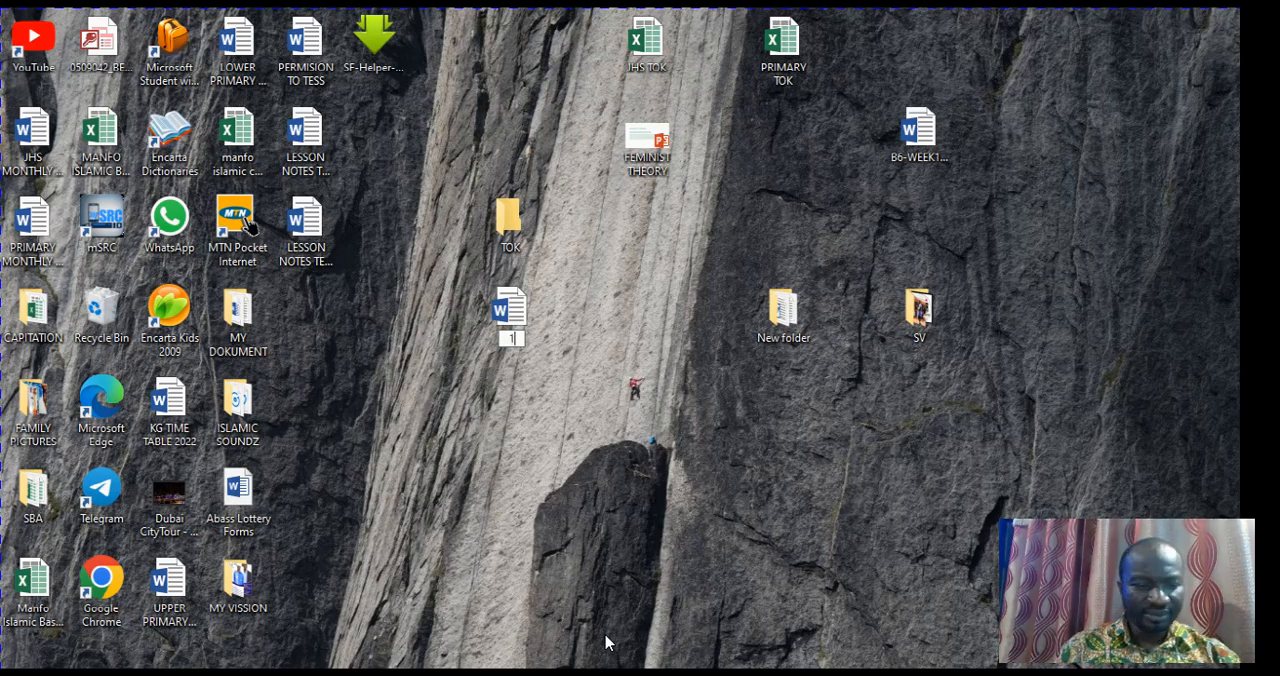
{"action": "type", "text": "ST"}
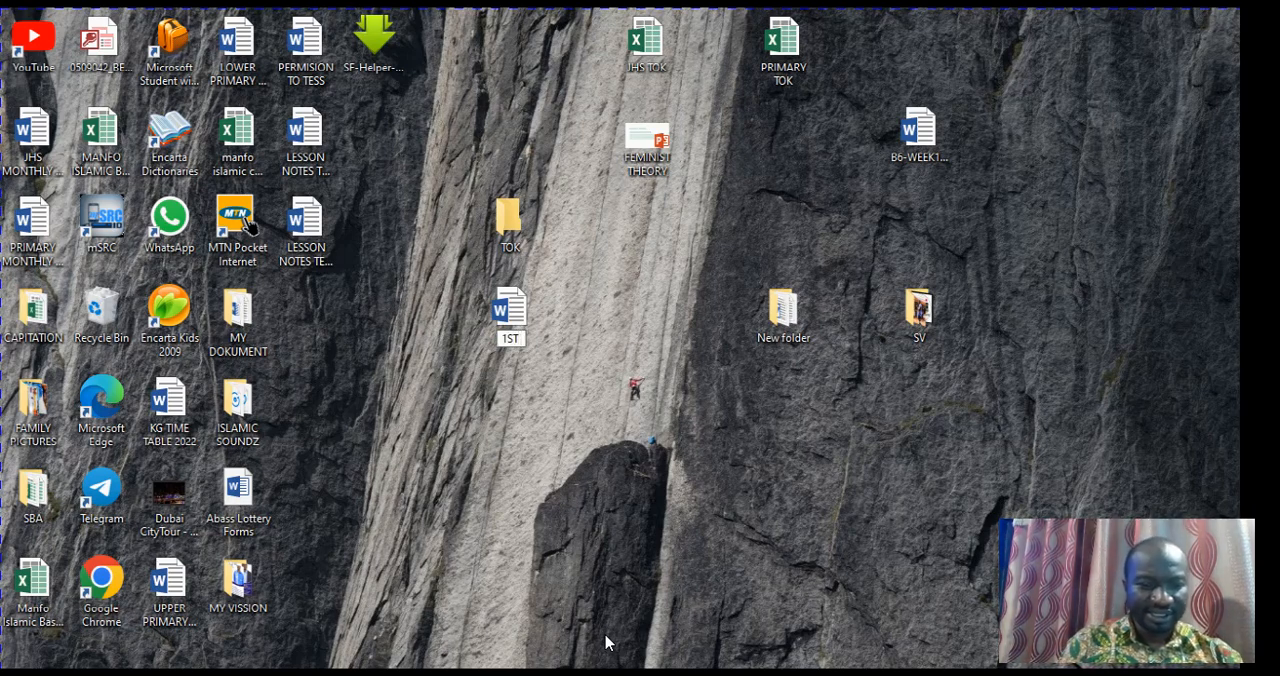
{"action": "type", "text": " TERM"}
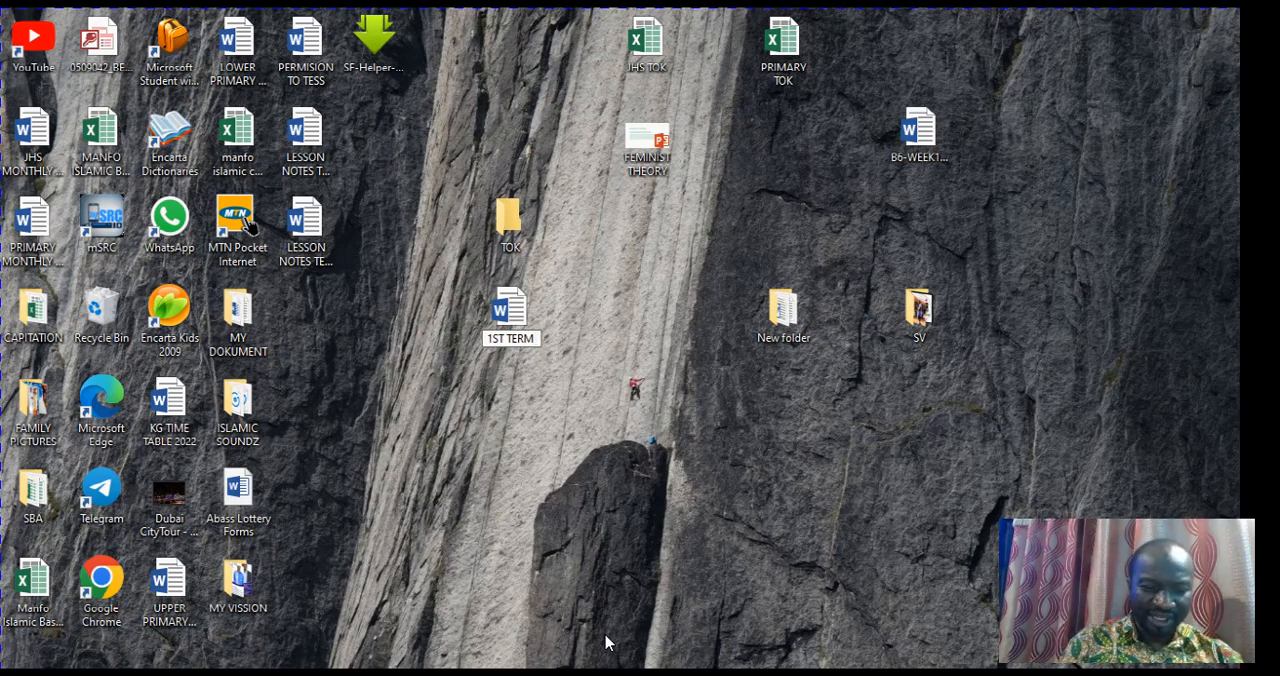
{"action": "type", "text": " WEEK"}
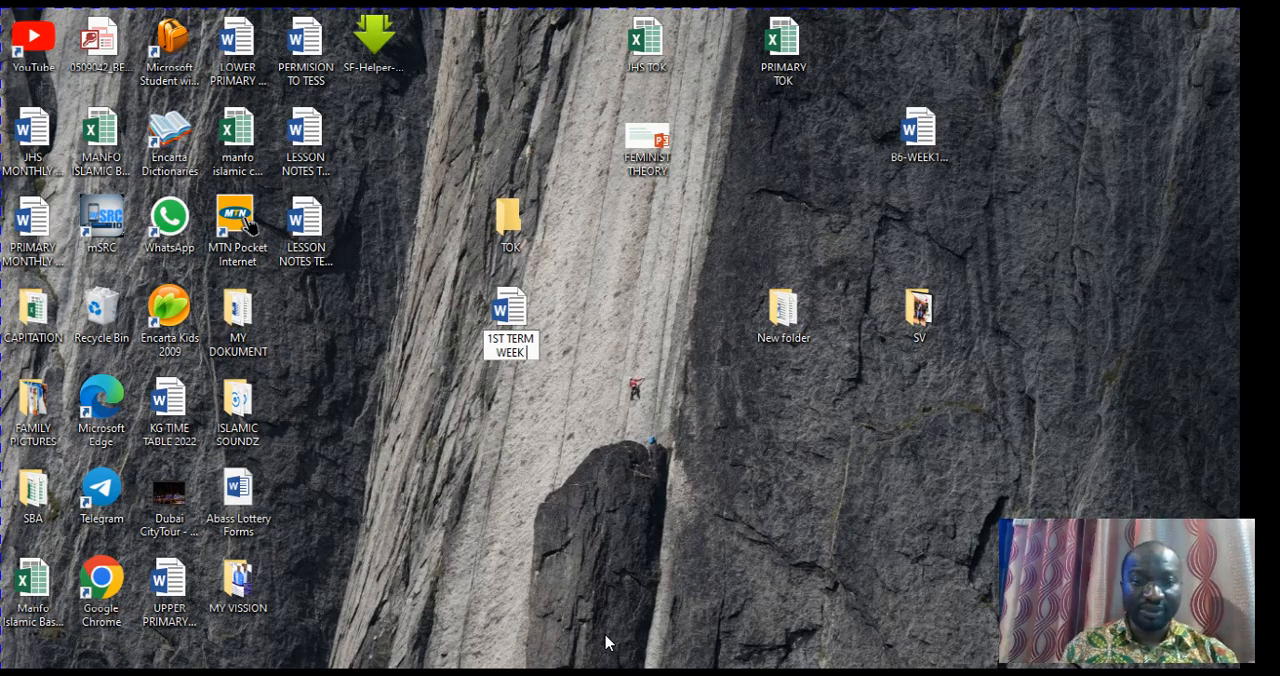
{"action": "type", "text": " 10"}
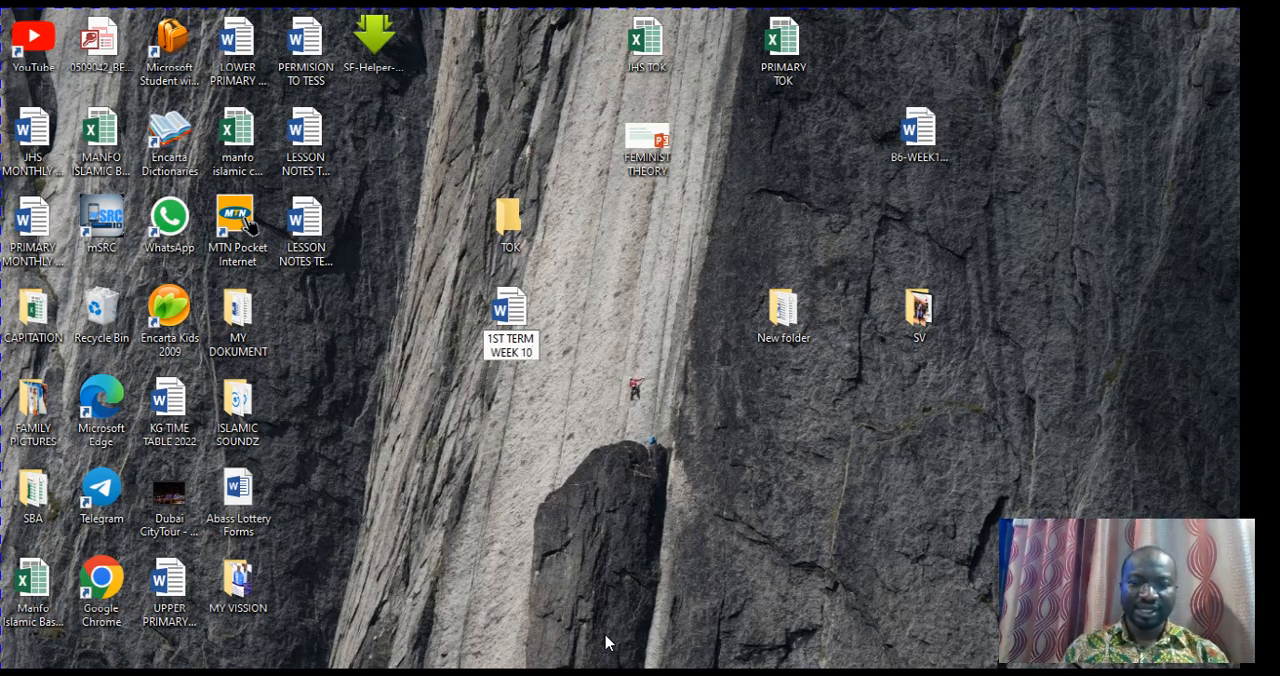
{"action": "key", "text": "Return"}
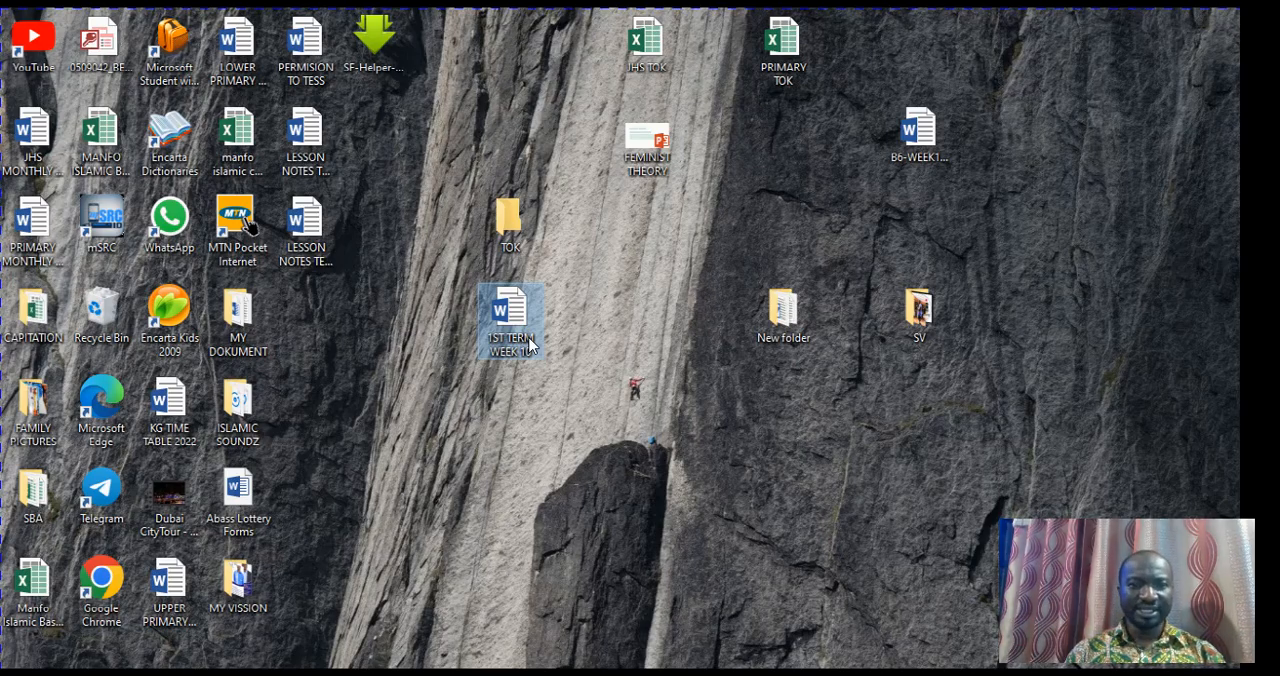
Open the 1ST TERM WEEK 10 document and look through its subject header tables and the three-phase lesson tables
{"action": "double_click", "coordinate": [512, 320]}
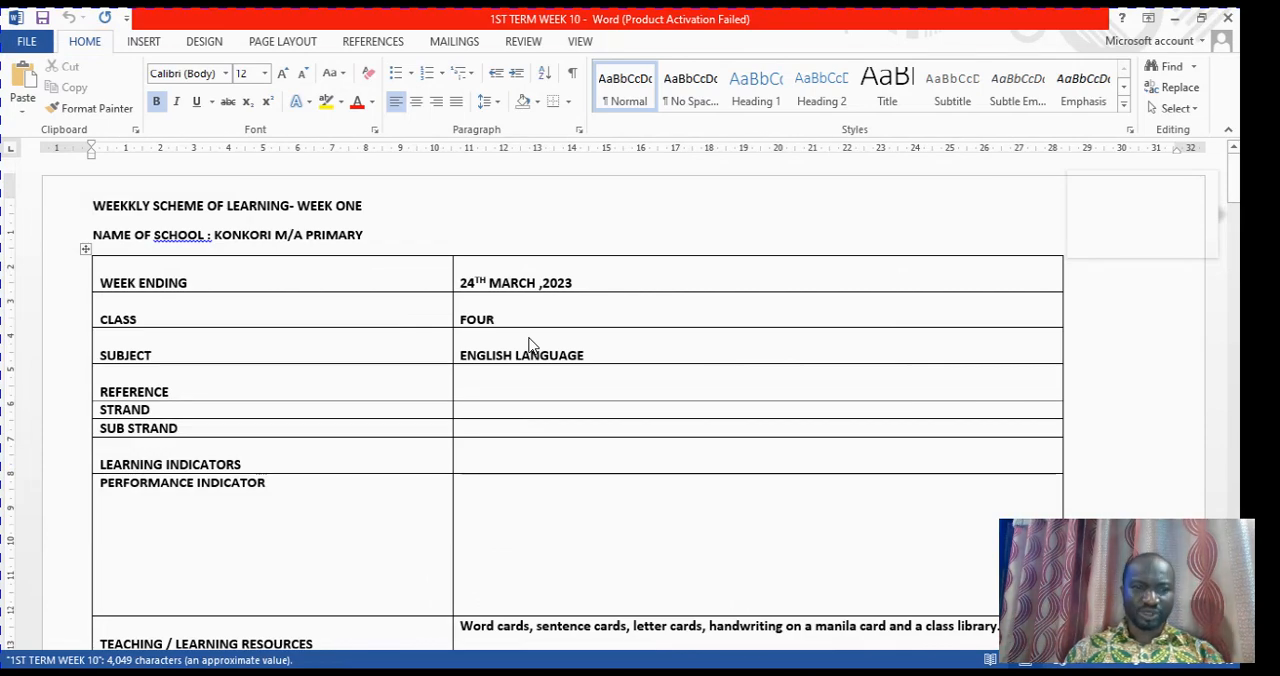
{"action": "scroll", "coordinate": [530, 345], "scroll_direction": "down", "scroll_amount": 9}
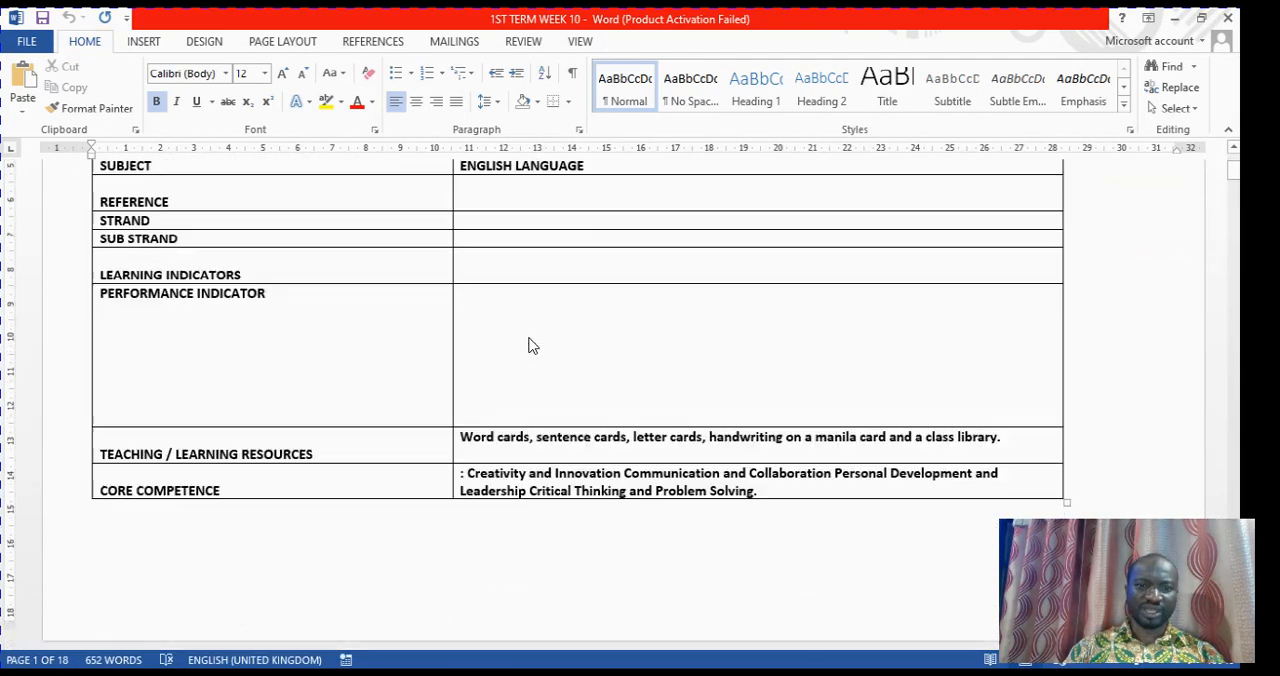
{"action": "scroll", "coordinate": [530, 345], "scroll_direction": "up", "scroll_amount": 9}
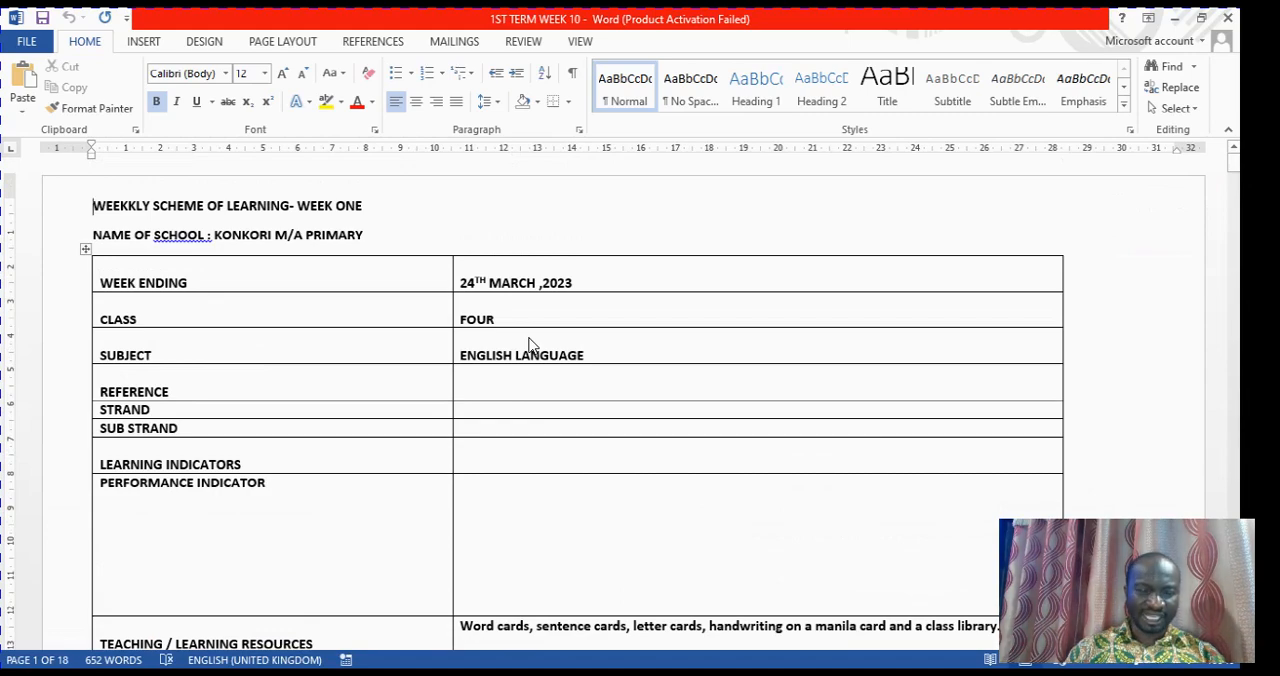
{"action": "scroll", "coordinate": [530, 345], "scroll_direction": "down", "scroll_amount": 15}
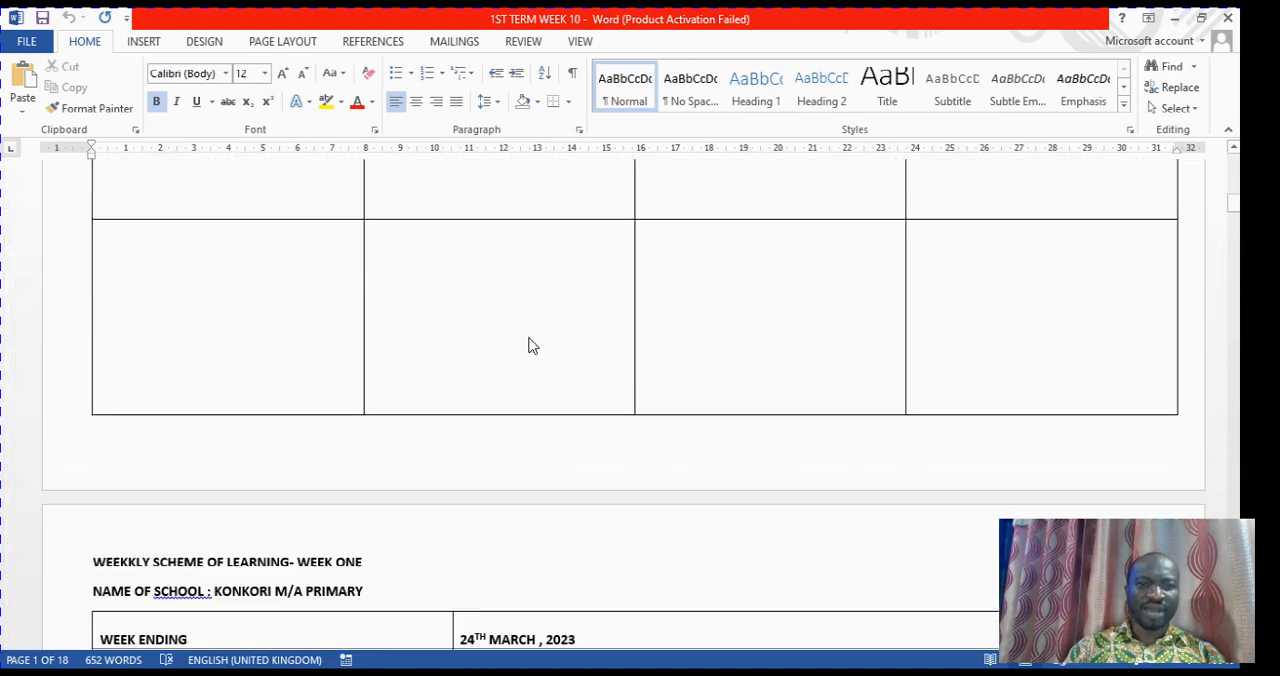
{"action": "scroll", "coordinate": [530, 345], "scroll_direction": "down", "scroll_amount": 10}
{"action": "scroll", "coordinate": [530, 345], "scroll_direction": "down", "scroll_amount": 20}
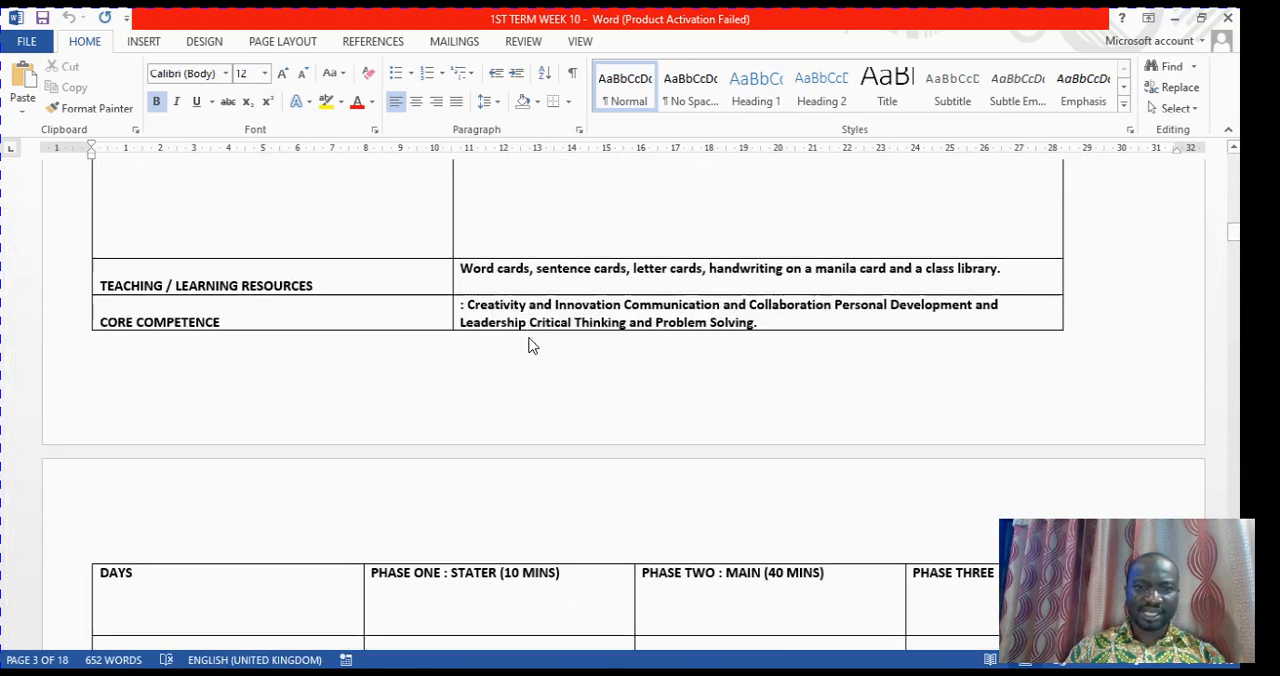
{"action": "scroll", "coordinate": [530, 345], "scroll_direction": "down", "scroll_amount": 20}
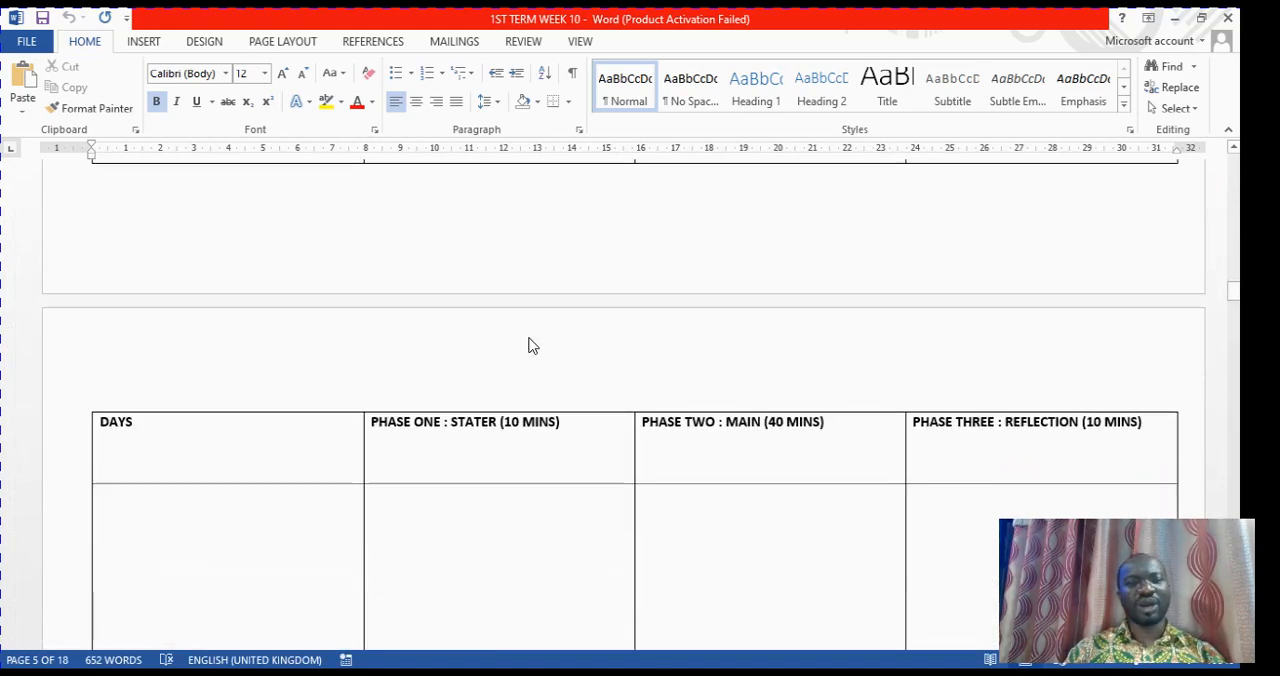
{"action": "scroll", "coordinate": [530, 345], "scroll_direction": "down", "scroll_amount": 20}
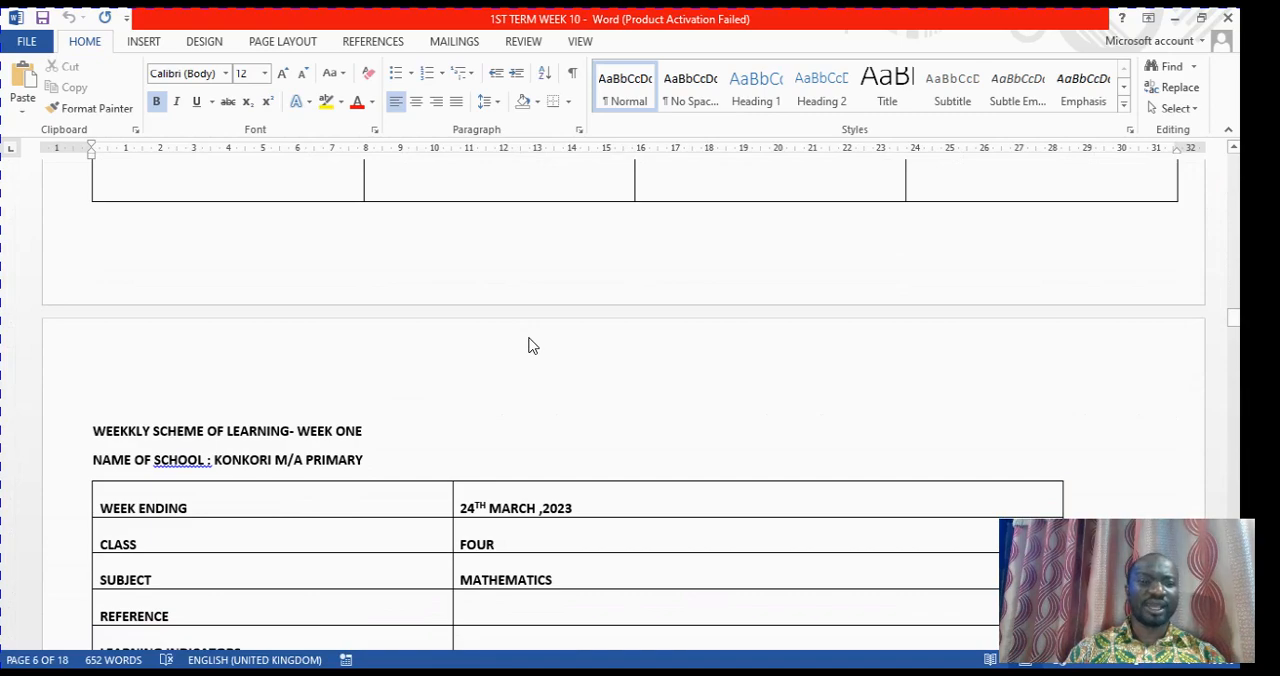
{"action": "scroll", "coordinate": [530, 345], "scroll_direction": "down", "scroll_amount": 20}
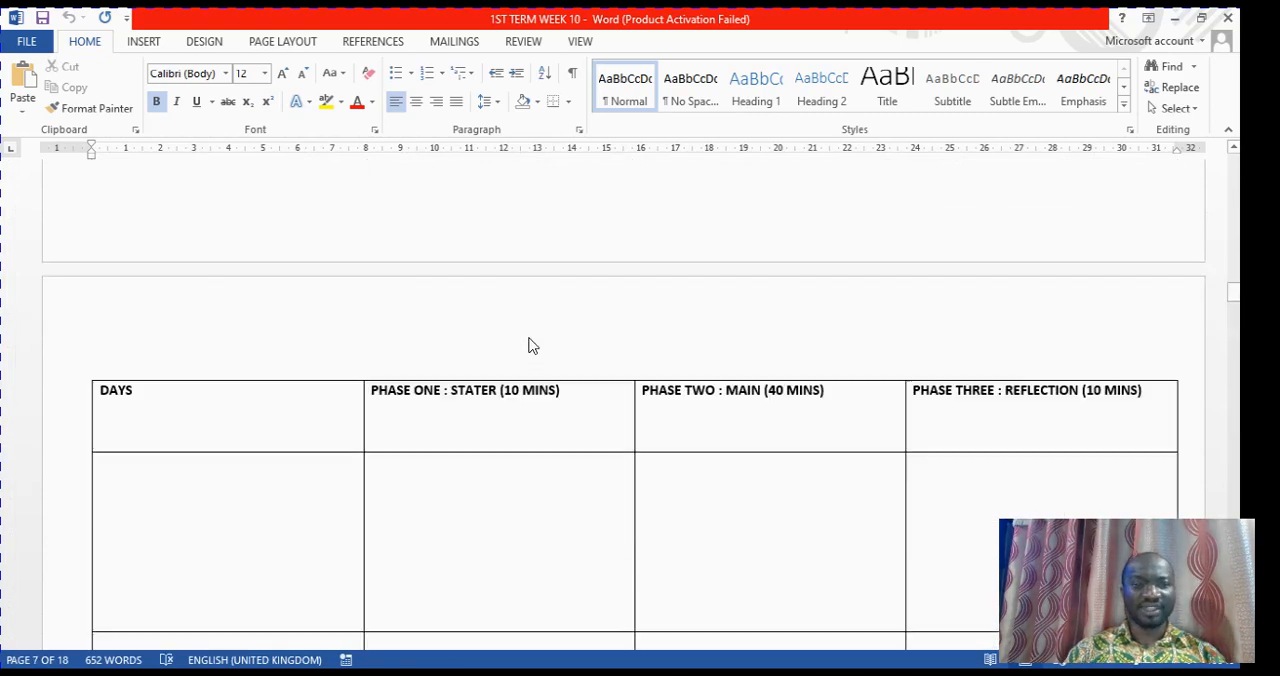
{"action": "scroll", "coordinate": [532, 345], "scroll_direction": "up", "scroll_amount": 20}
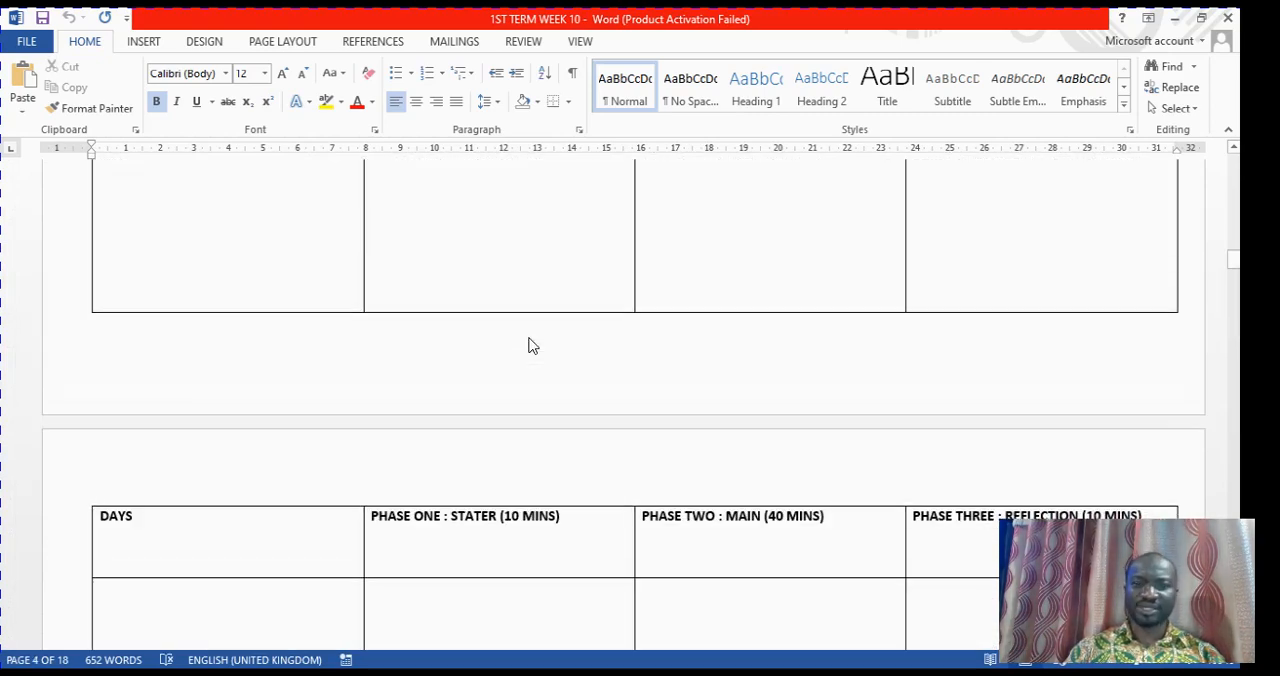
{"action": "scroll", "coordinate": [532, 345], "scroll_direction": "up", "scroll_amount": 10}
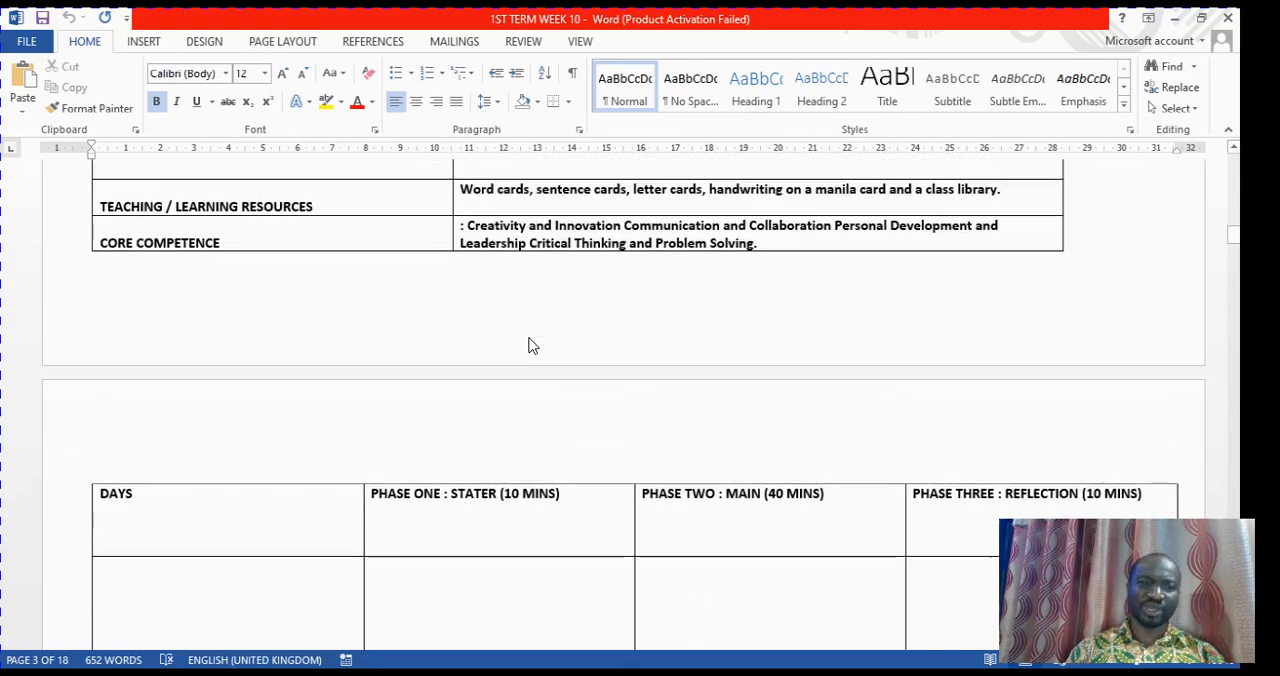
{"action": "scroll", "coordinate": [531, 345], "scroll_direction": "up", "scroll_amount": 7}
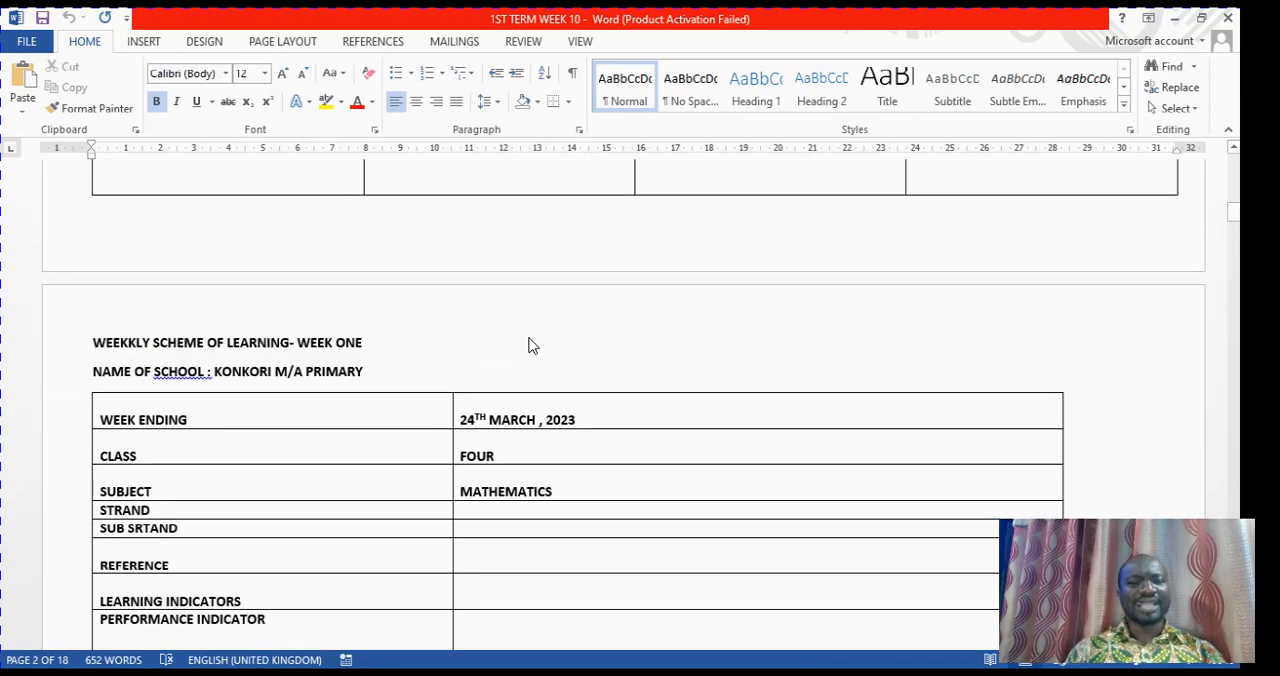
{"action": "scroll", "coordinate": [532, 345], "scroll_direction": "up", "scroll_amount": 2}
{"action": "scroll", "coordinate": [532, 345], "scroll_direction": "down", "scroll_amount": 5}
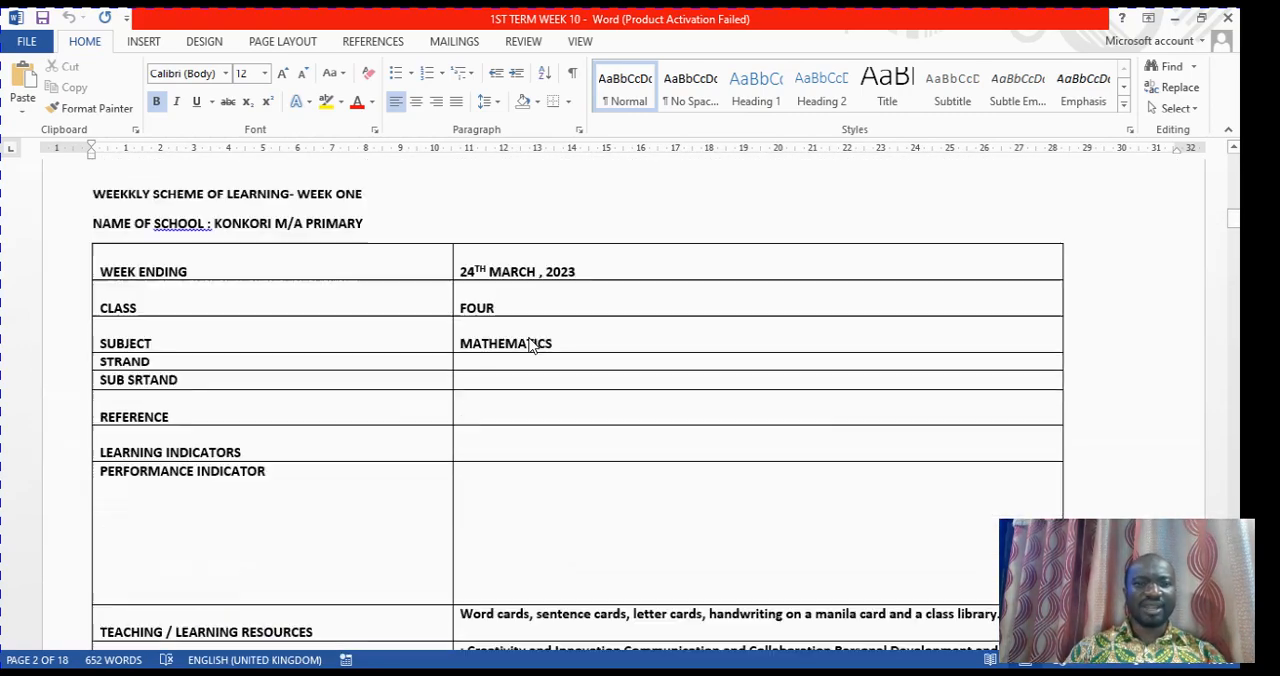
{"action": "scroll", "coordinate": [532, 345], "scroll_direction": "down", "scroll_amount": 1}
{"action": "scroll", "coordinate": [532, 345], "scroll_direction": "up", "scroll_amount": 1}
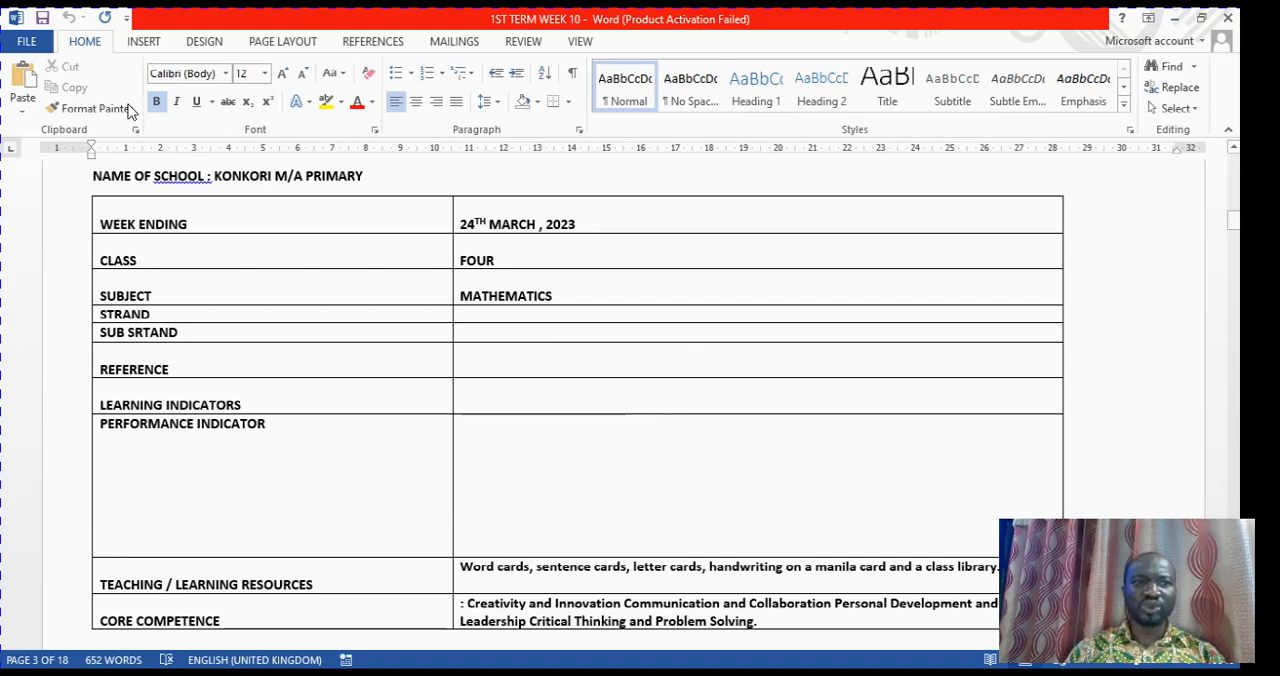
{"action": "left_click", "coordinate": [30, 41]}
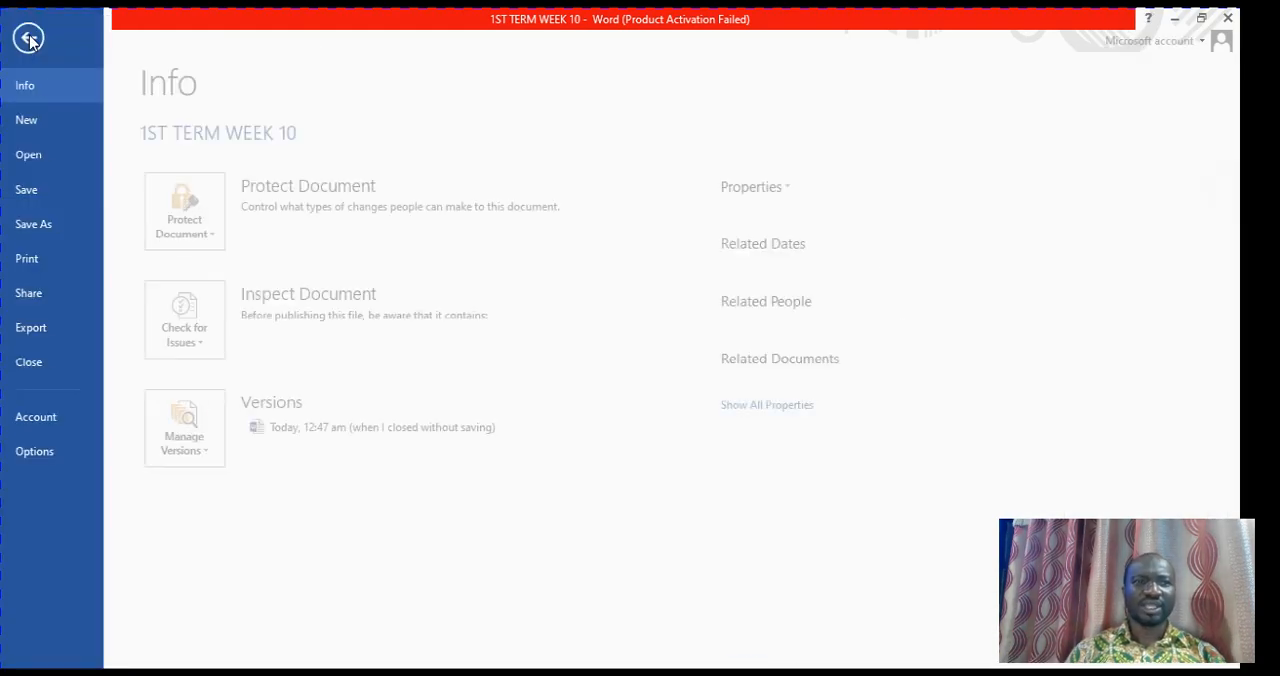
{"action": "left_click", "coordinate": [38, 156]}
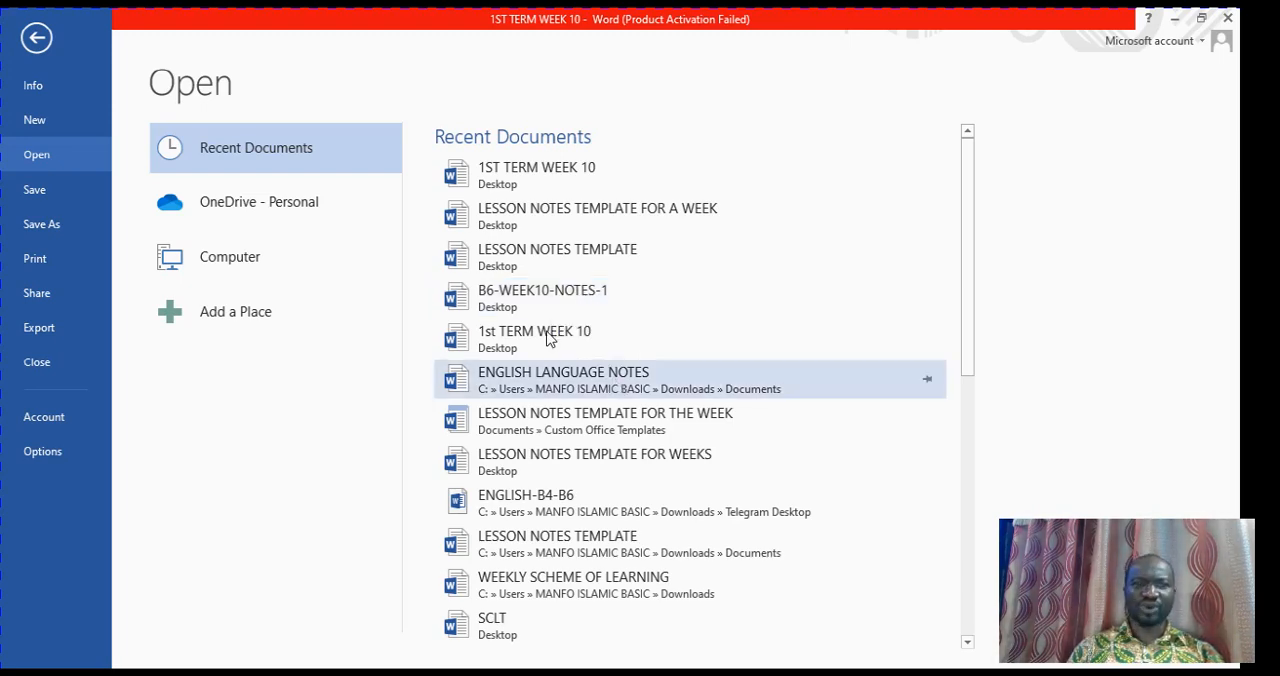
{"action": "left_click", "coordinate": [44, 38]}
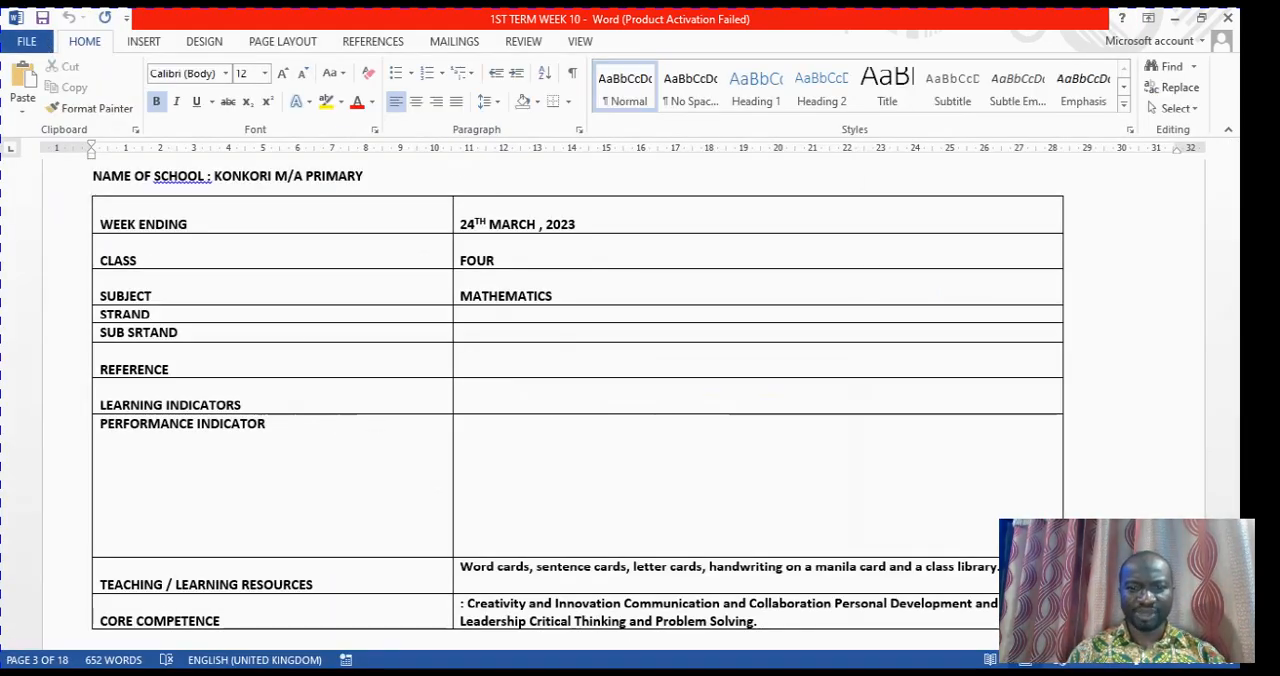
Switch to the B6-WEEK10-NOTES-1 document and examine its Mathematics header table, three-phase lesson table and the preceding extensive reading lesson
{"action": "left_click", "coordinate": [698, 673]}
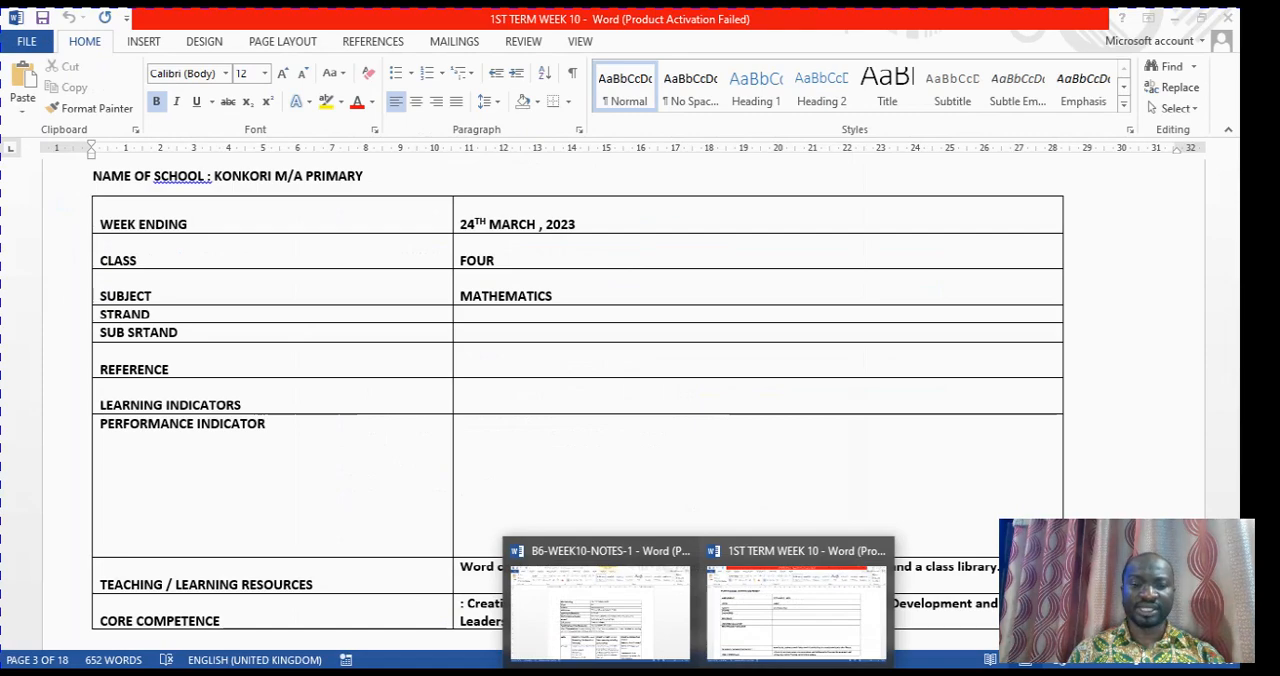
{"action": "left_click", "coordinate": [655, 630]}
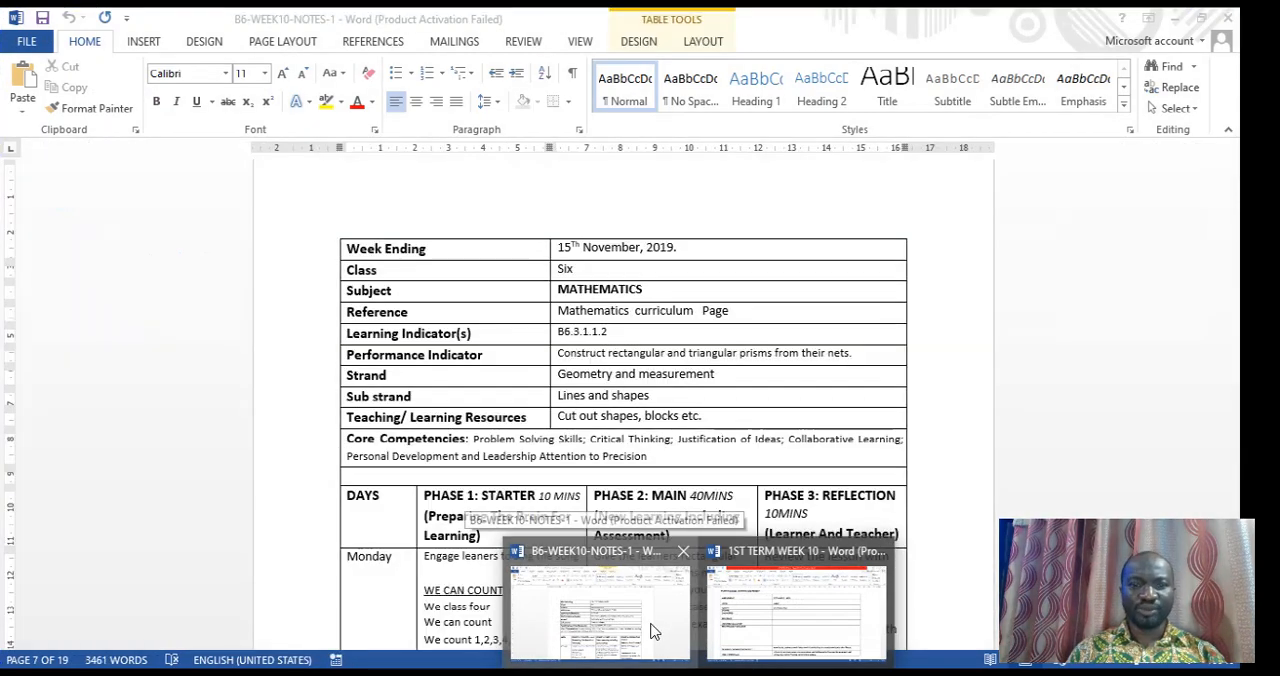
{"action": "scroll", "coordinate": [752, 541], "scroll_direction": "down", "scroll_amount": 3}
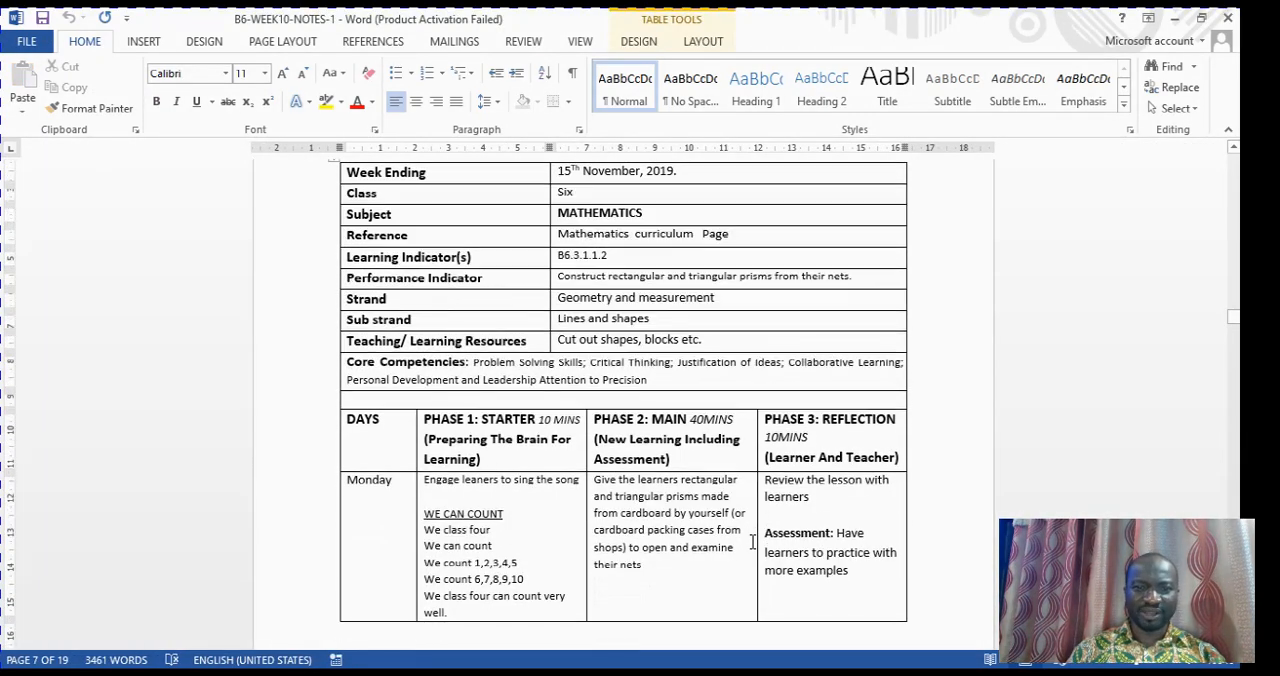
{"action": "scroll", "coordinate": [752, 541], "scroll_direction": "up", "scroll_amount": 6}
{"action": "scroll", "coordinate": [752, 541], "scroll_direction": "up", "scroll_amount": 10}
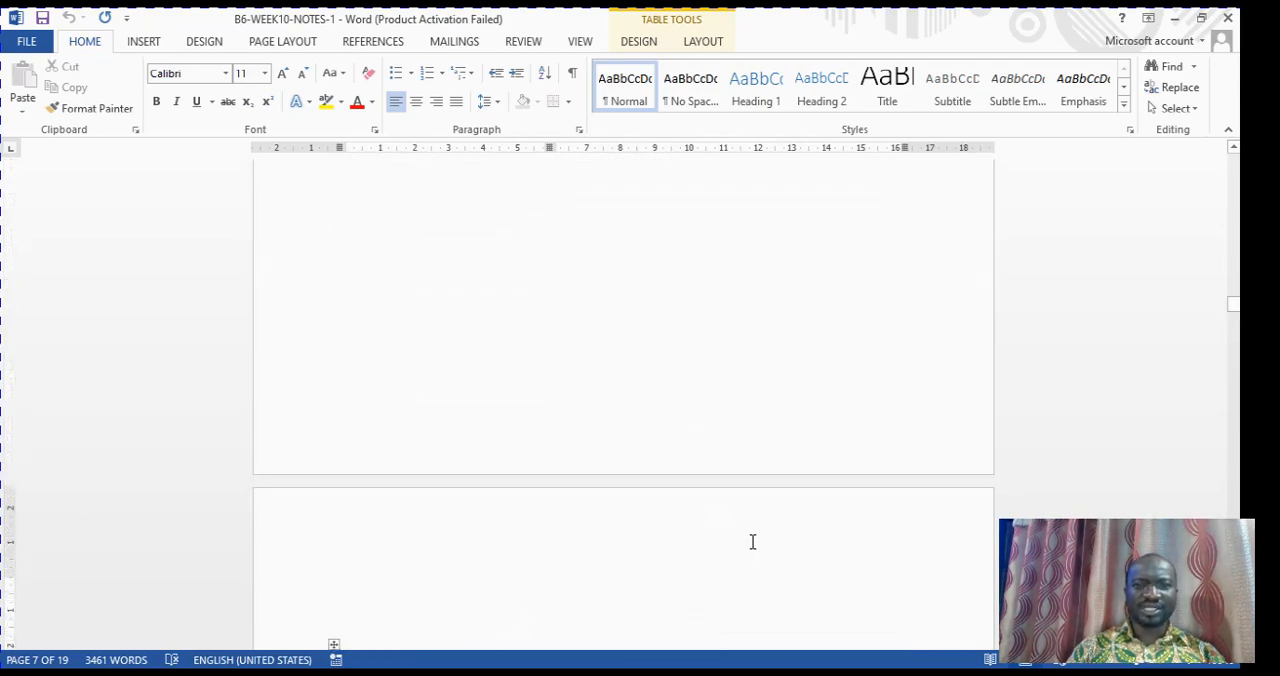
{"action": "scroll", "coordinate": [752, 541], "scroll_direction": "up", "scroll_amount": 15}
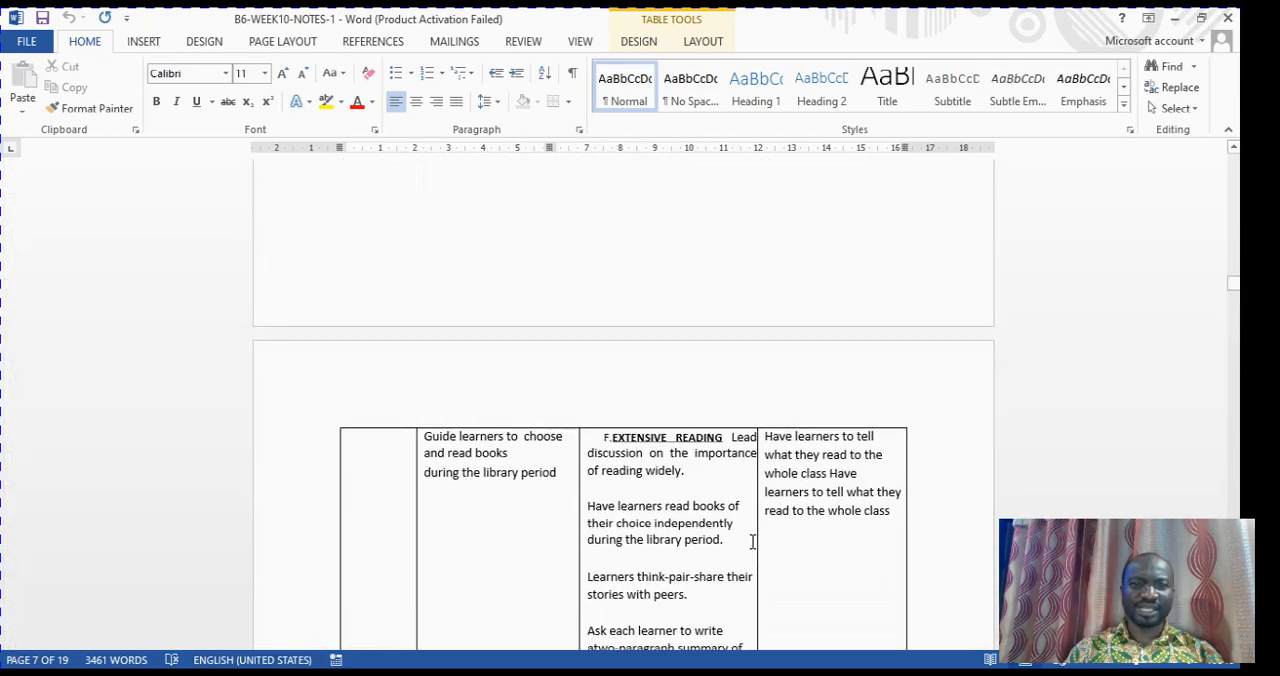
{"action": "scroll", "coordinate": [752, 541], "scroll_direction": "down", "scroll_amount": 5}
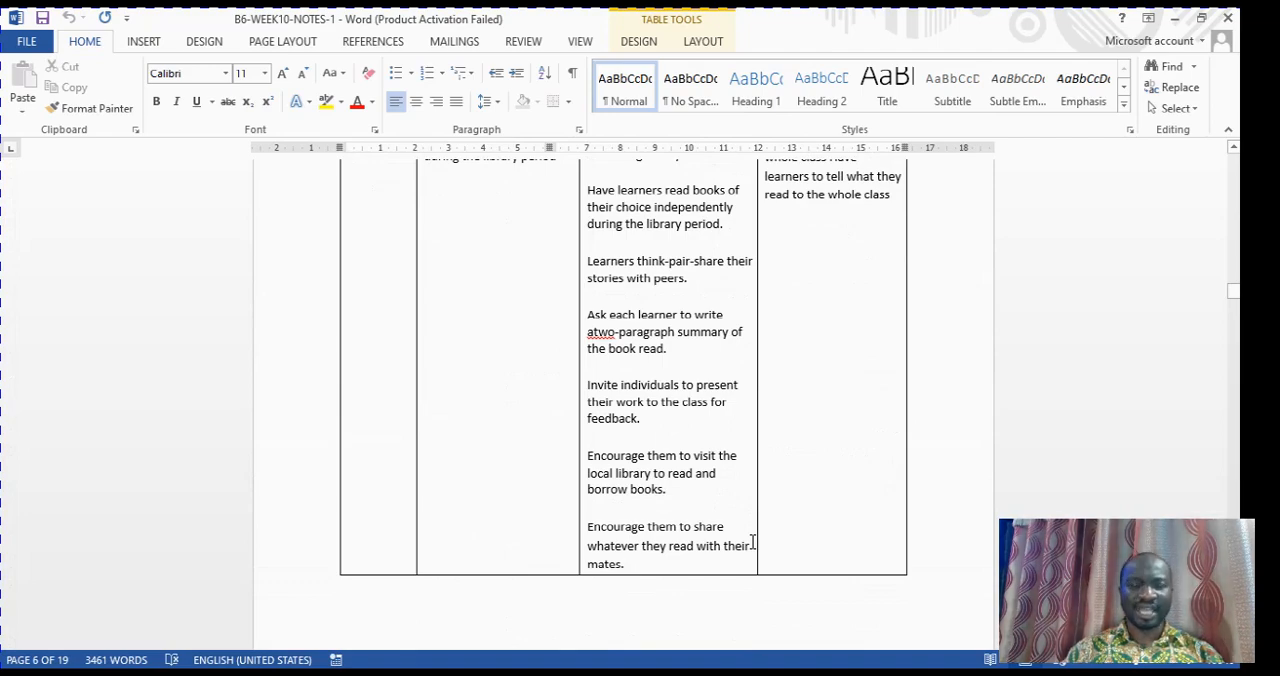
{"action": "scroll", "coordinate": [752, 541], "scroll_direction": "up", "scroll_amount": 4}
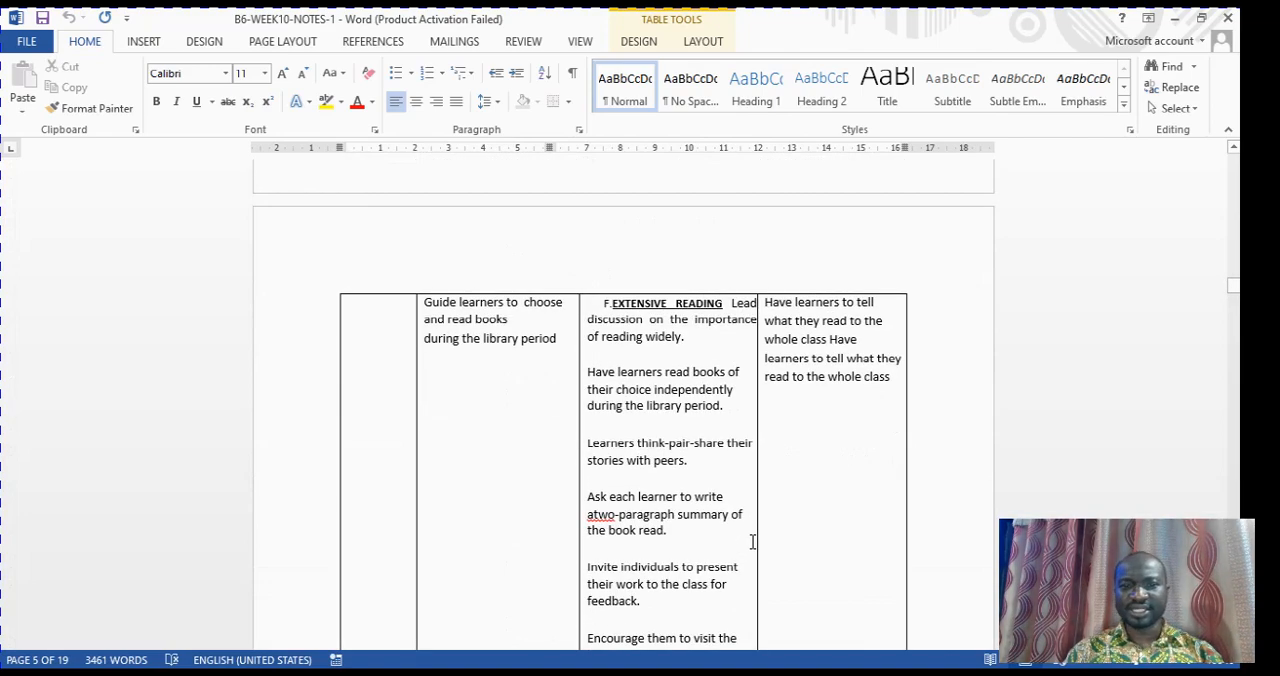
{"action": "scroll", "coordinate": [752, 541], "scroll_direction": "down", "scroll_amount": 20}
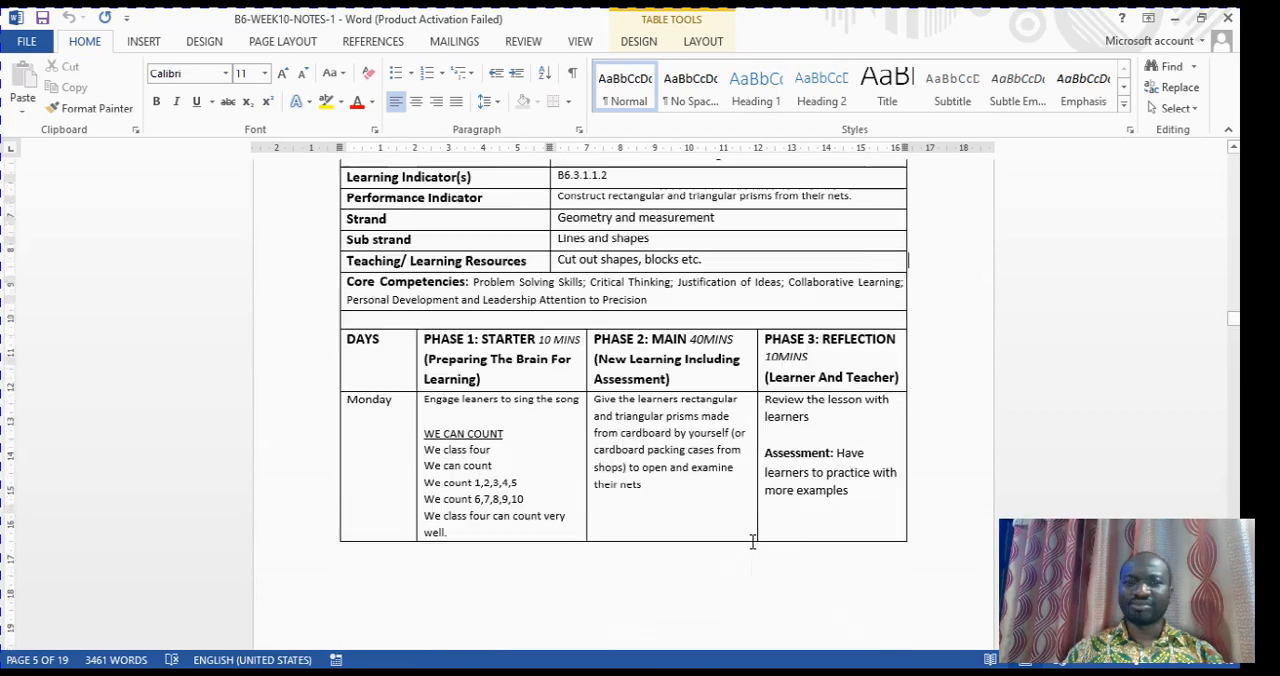
{"action": "scroll", "coordinate": [752, 541], "scroll_direction": "down", "scroll_amount": 1}
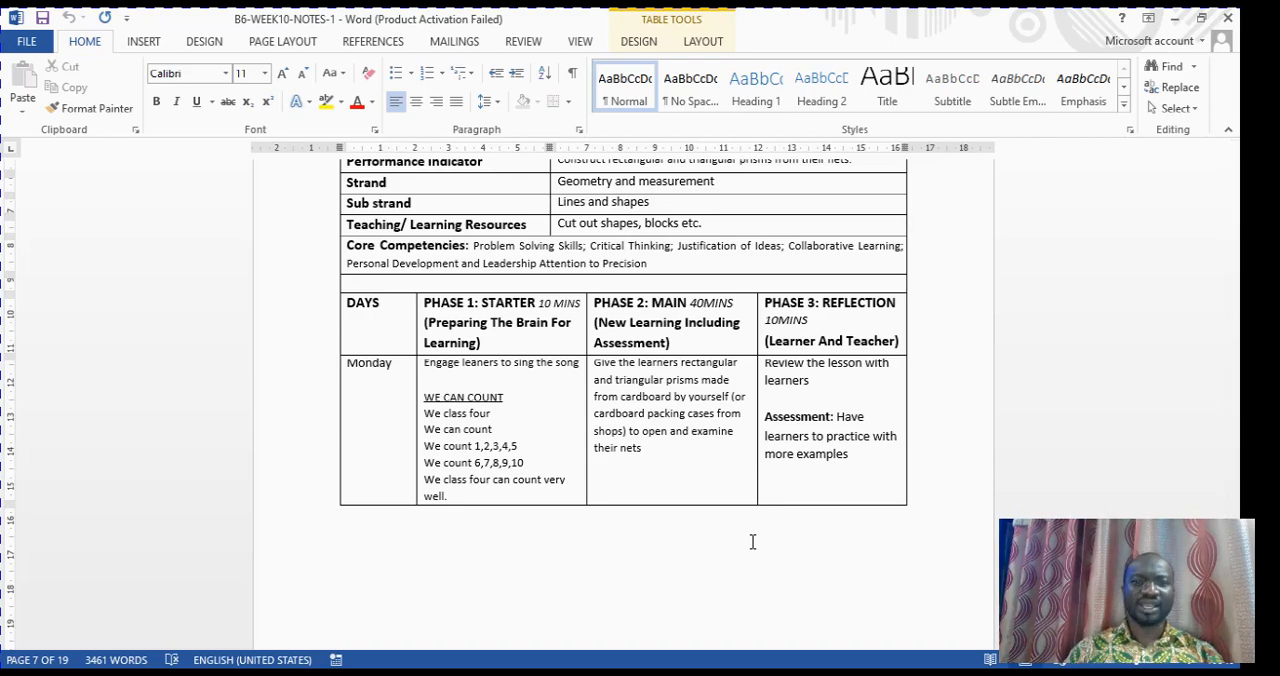
{"action": "scroll", "coordinate": [752, 541], "scroll_direction": "down", "scroll_amount": 5}
{"action": "scroll", "coordinate": [752, 541], "scroll_direction": "up", "scroll_amount": 10}
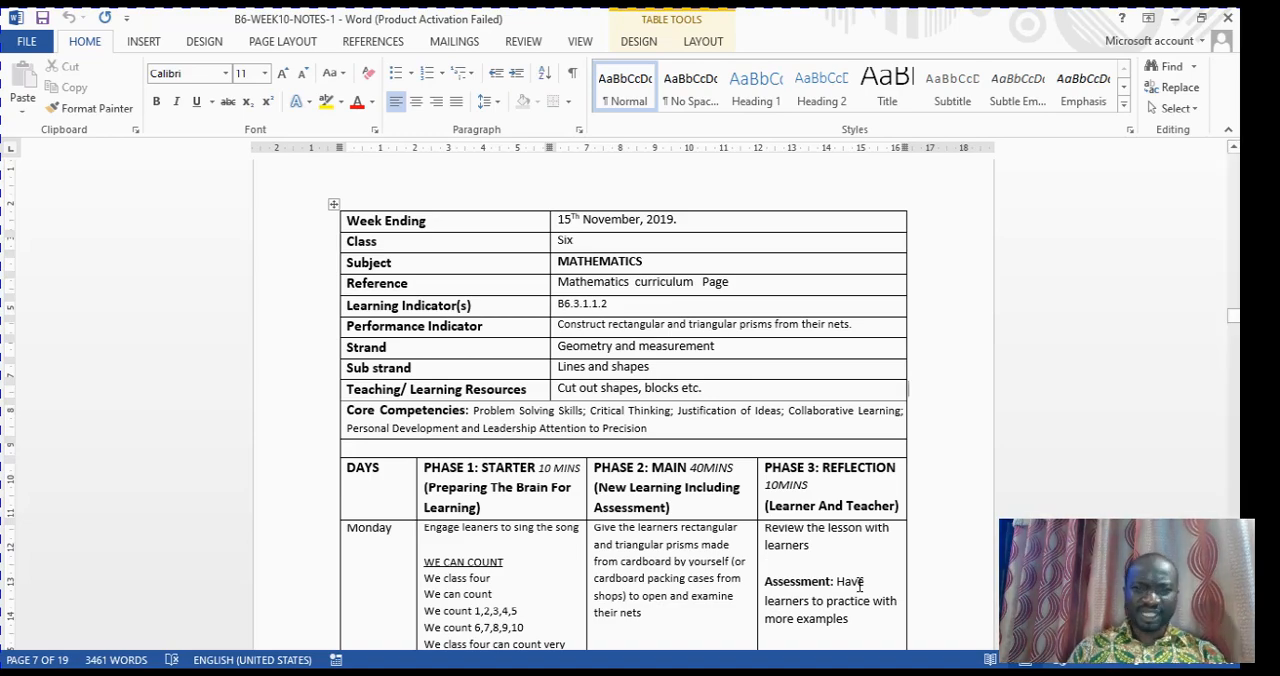
{"action": "scroll", "coordinate": [745, 321], "scroll_direction": "up", "scroll_amount": 1}
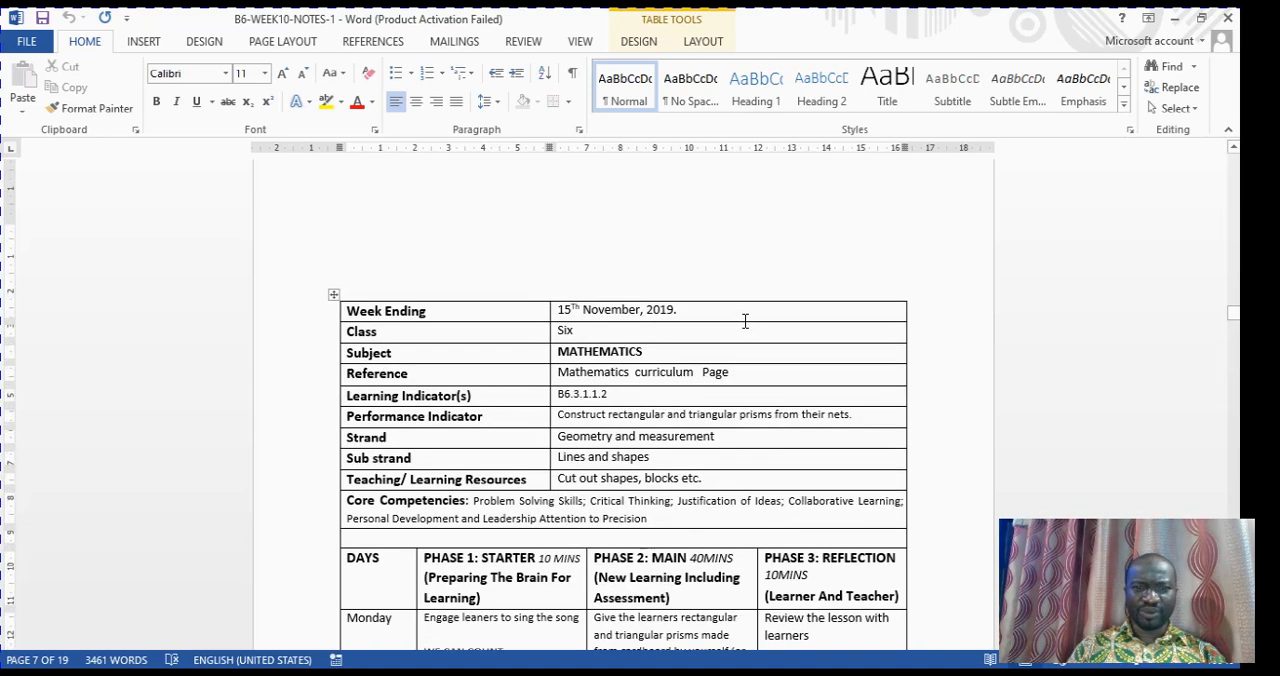
{"action": "scroll", "coordinate": [745, 321], "scroll_direction": "down", "scroll_amount": 1}
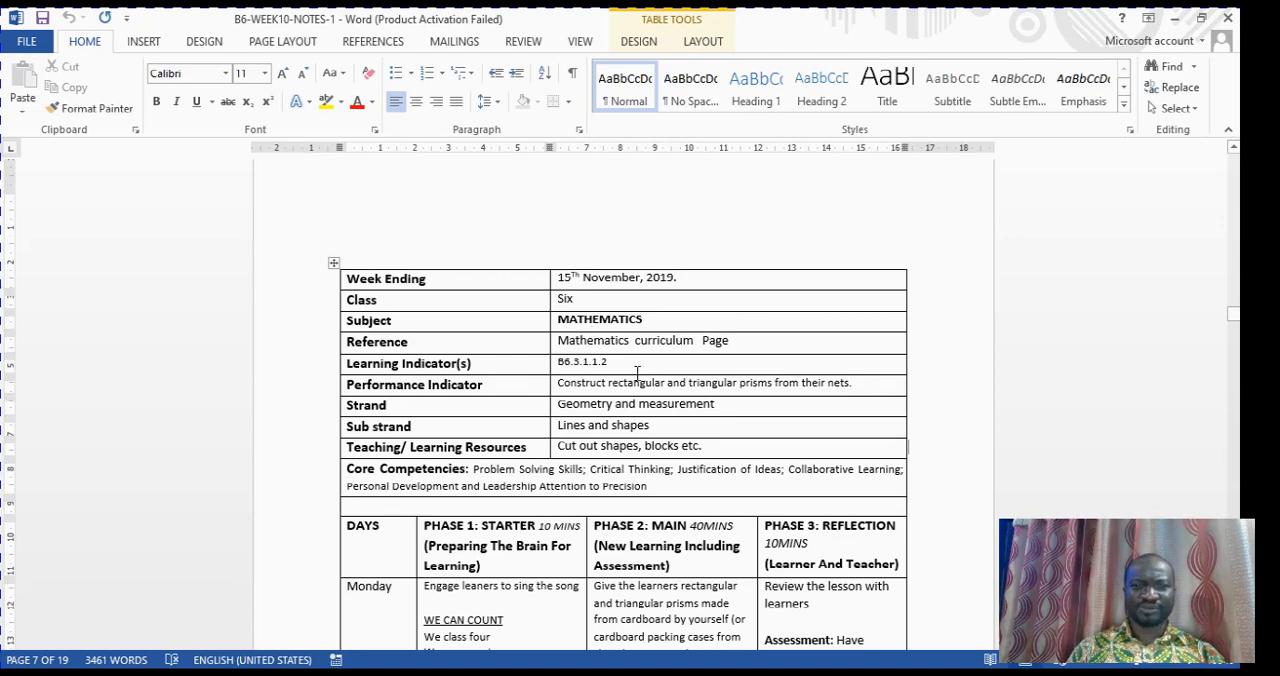
Return to the 1ST TERM WEEK 10 document and change the week in the Mathematics scheme of learning heading to TEN
{"action": "mouse_move", "coordinate": [700, 672]}
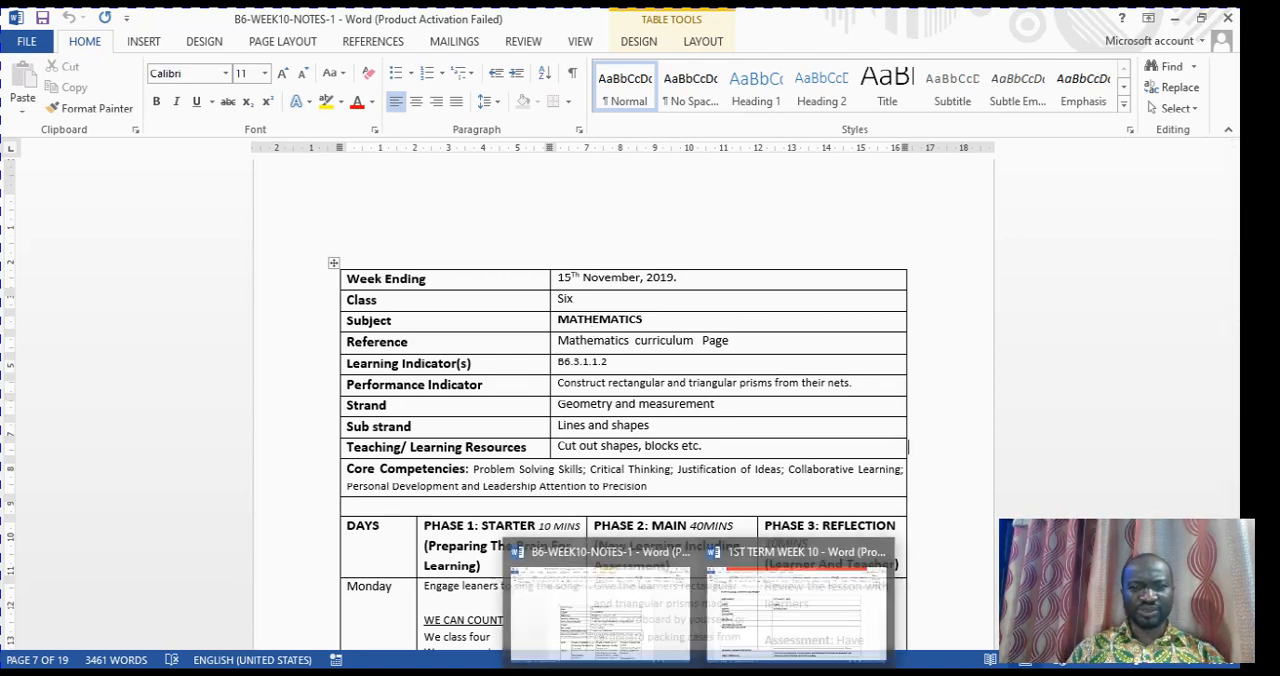
{"action": "left_click", "coordinate": [782, 649]}
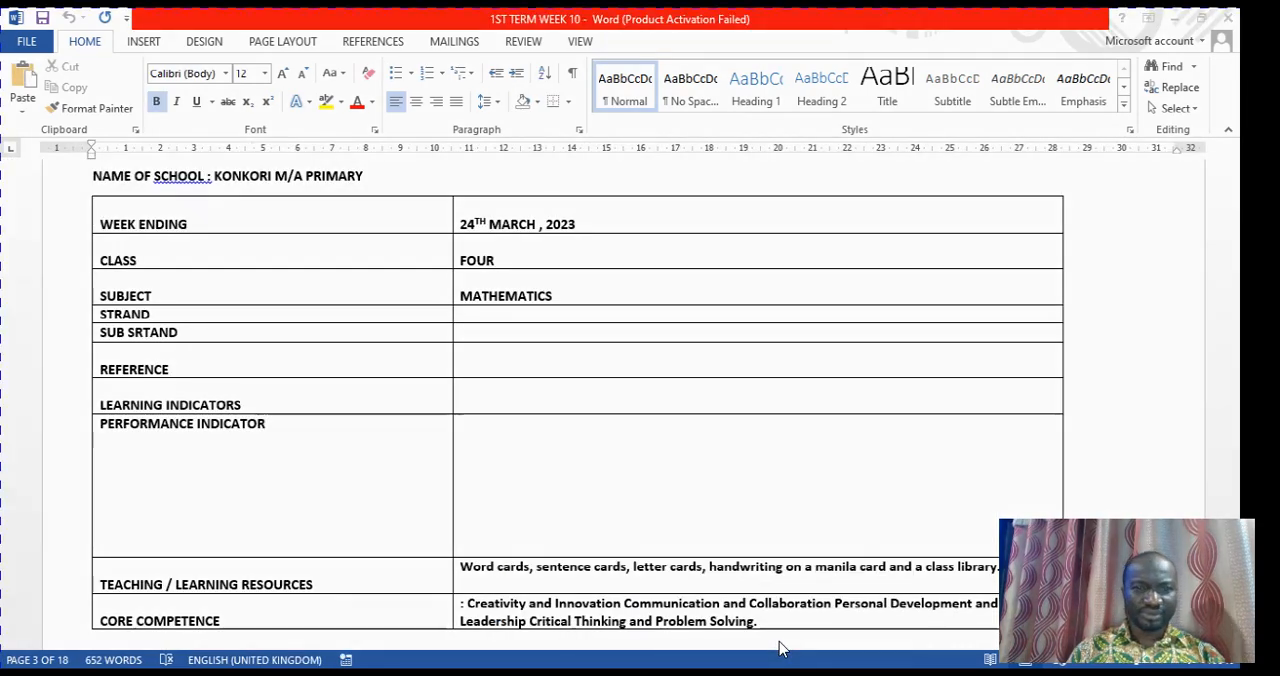
{"action": "scroll", "coordinate": [436, 314], "scroll_direction": "up", "scroll_amount": 2}
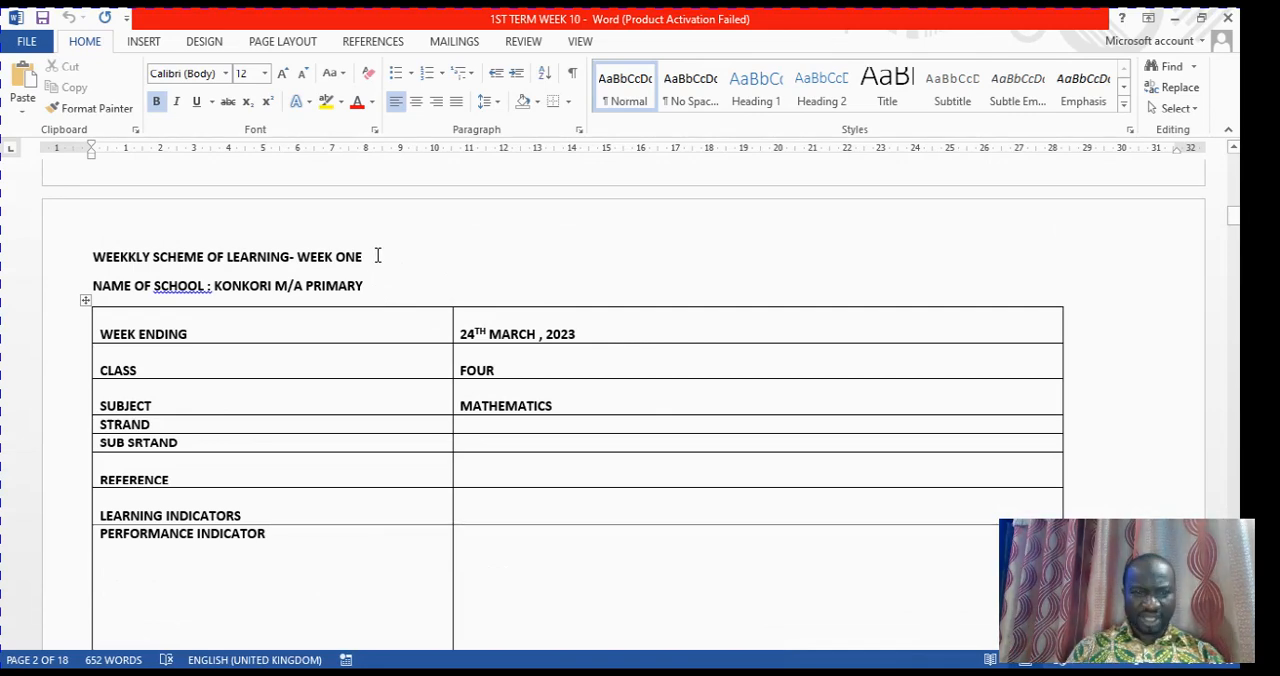
{"action": "left_click", "coordinate": [378, 256]}
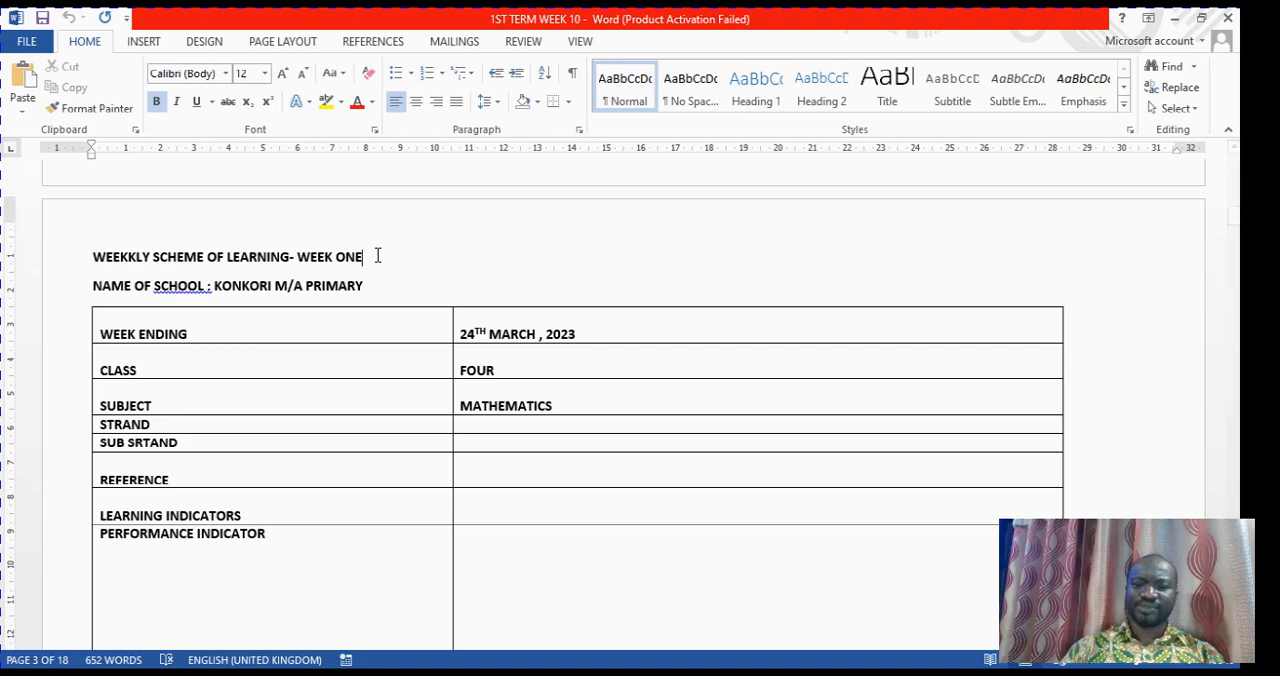
{"action": "key", "text": "BackSpace"}
{"action": "key", "text": "BackSpace"}
{"action": "key", "text": "BackSpace"}
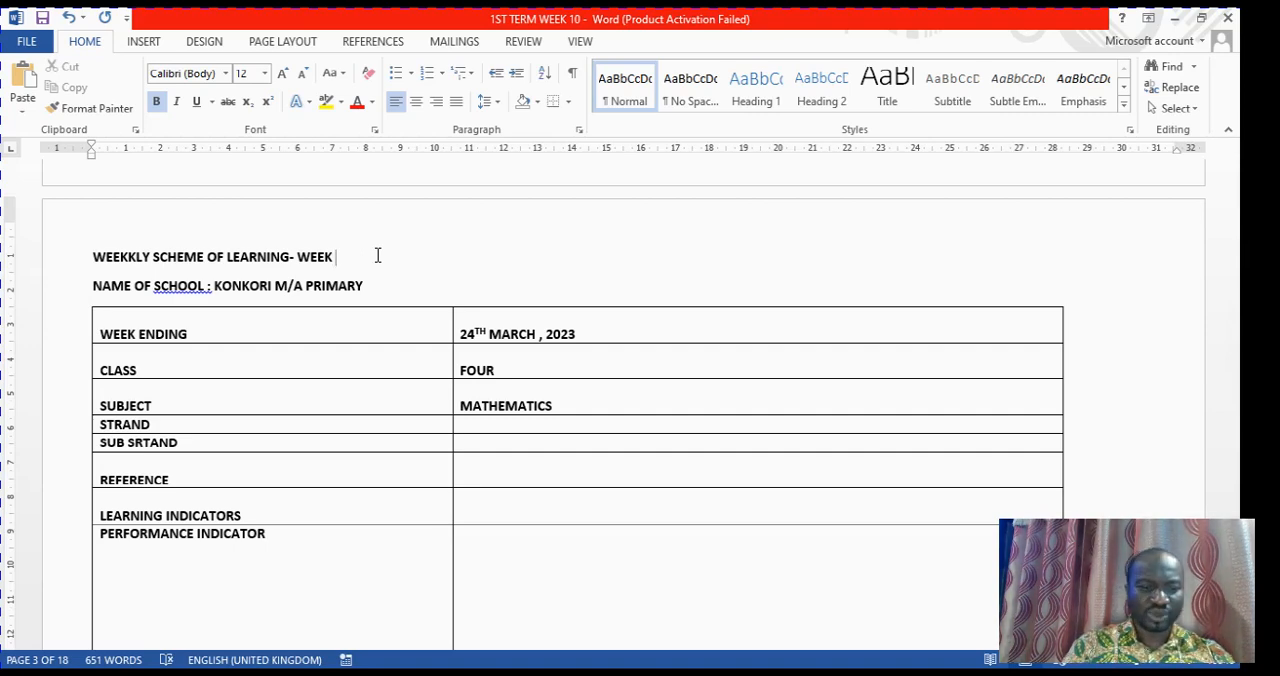
{"action": "type", "text": "TEN"}
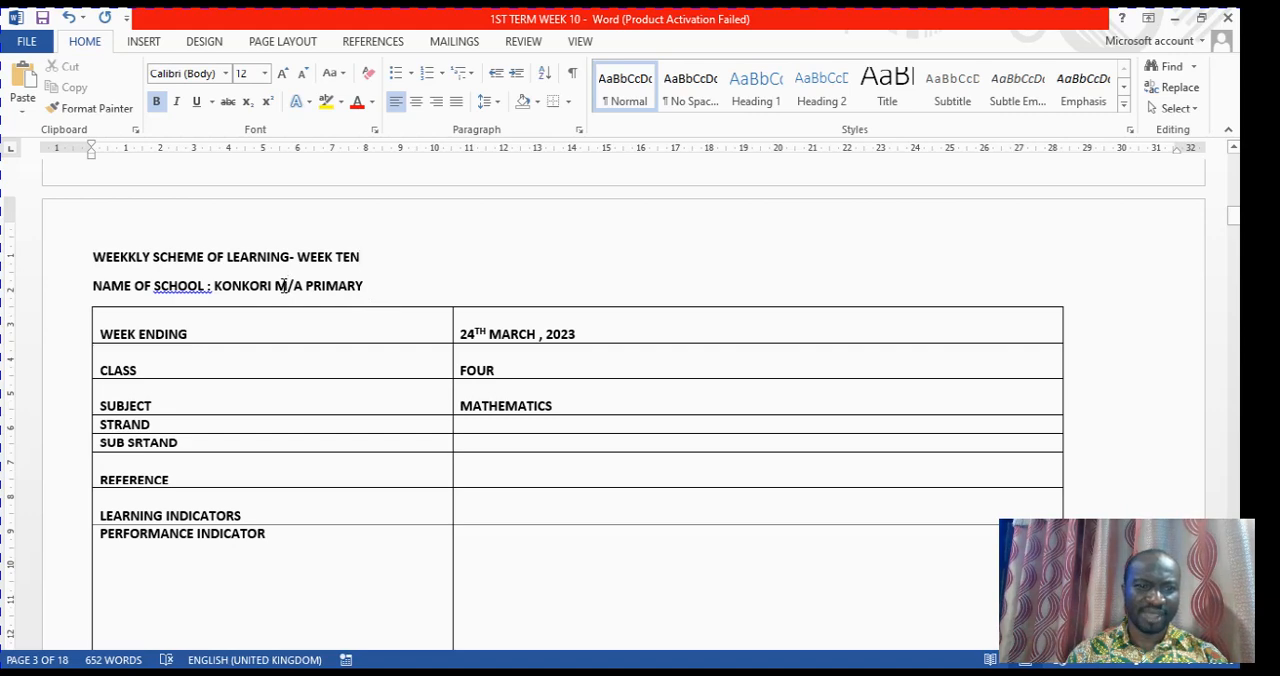
Change the school name above the Mathematics table to DOTOAM M/A PRIMARY
{"action": "left_click", "coordinate": [283, 286]}
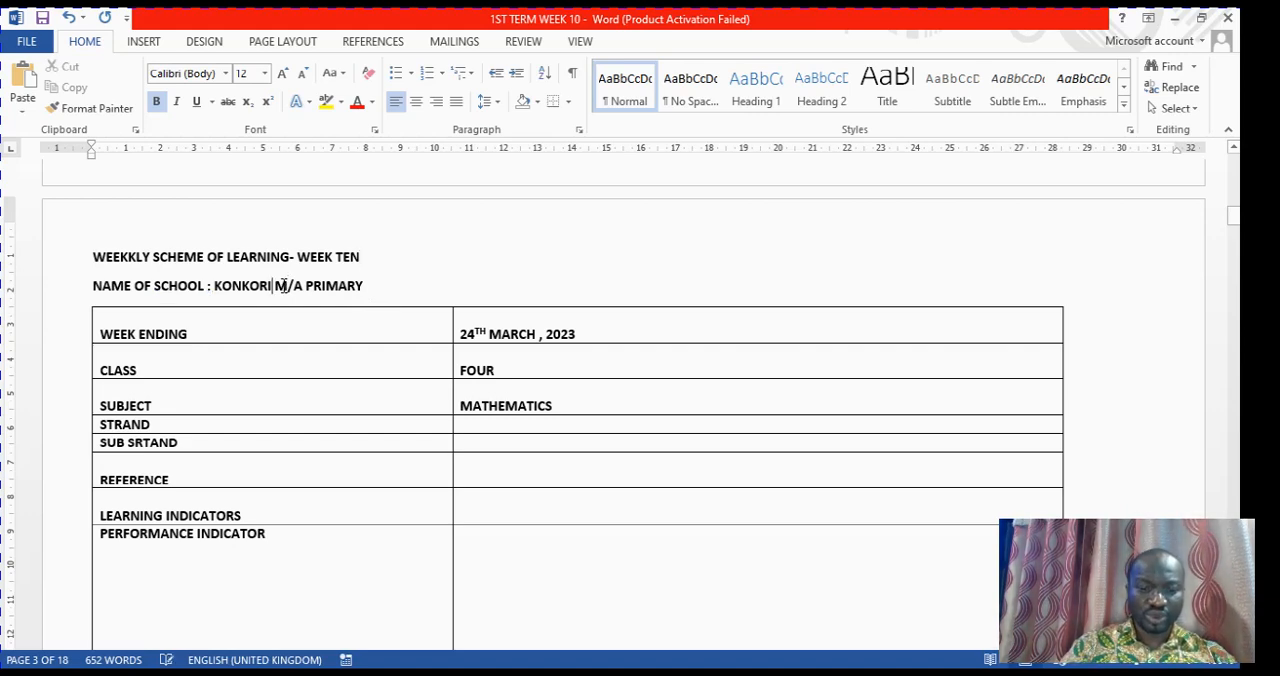
{"action": "key", "text": "BackSpace"}
{"action": "key", "text": "BackSpace"}
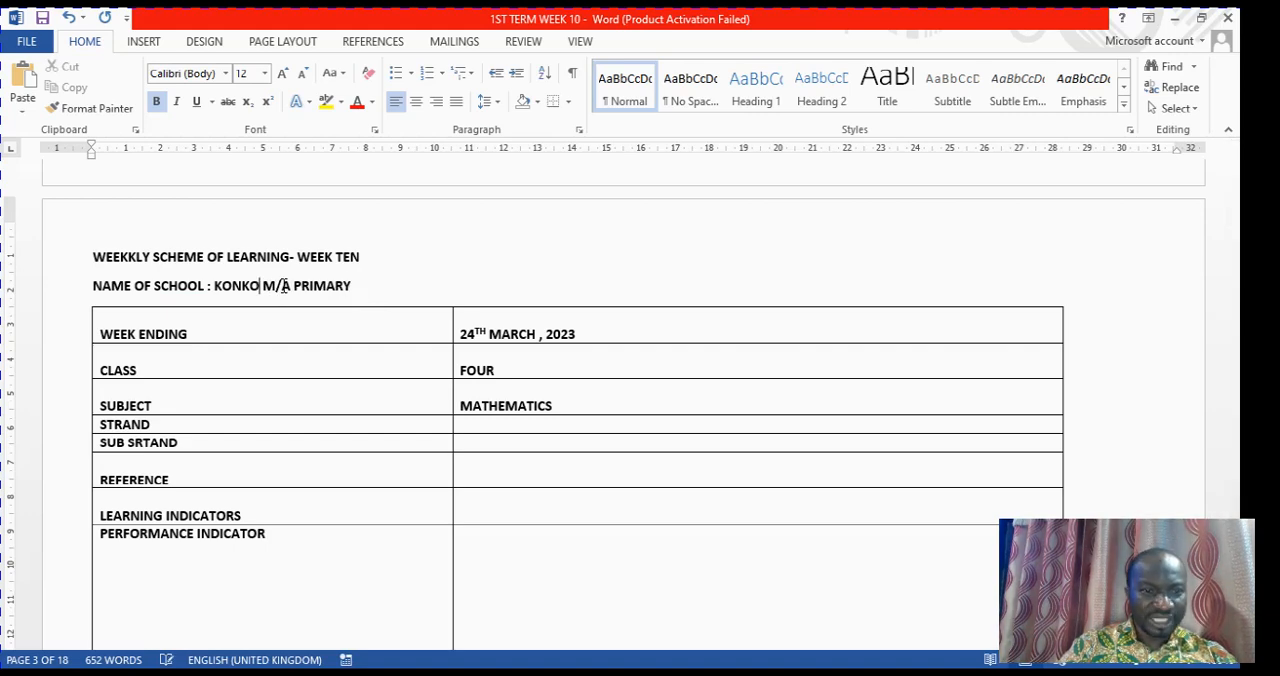
{"action": "key", "text": "BackSpace"}
{"action": "key", "text": "BackSpace"}
{"action": "key", "text": "BackSpace"}
{"action": "key", "text": "BackSpace"}
{"action": "key", "text": "BackSpace"}
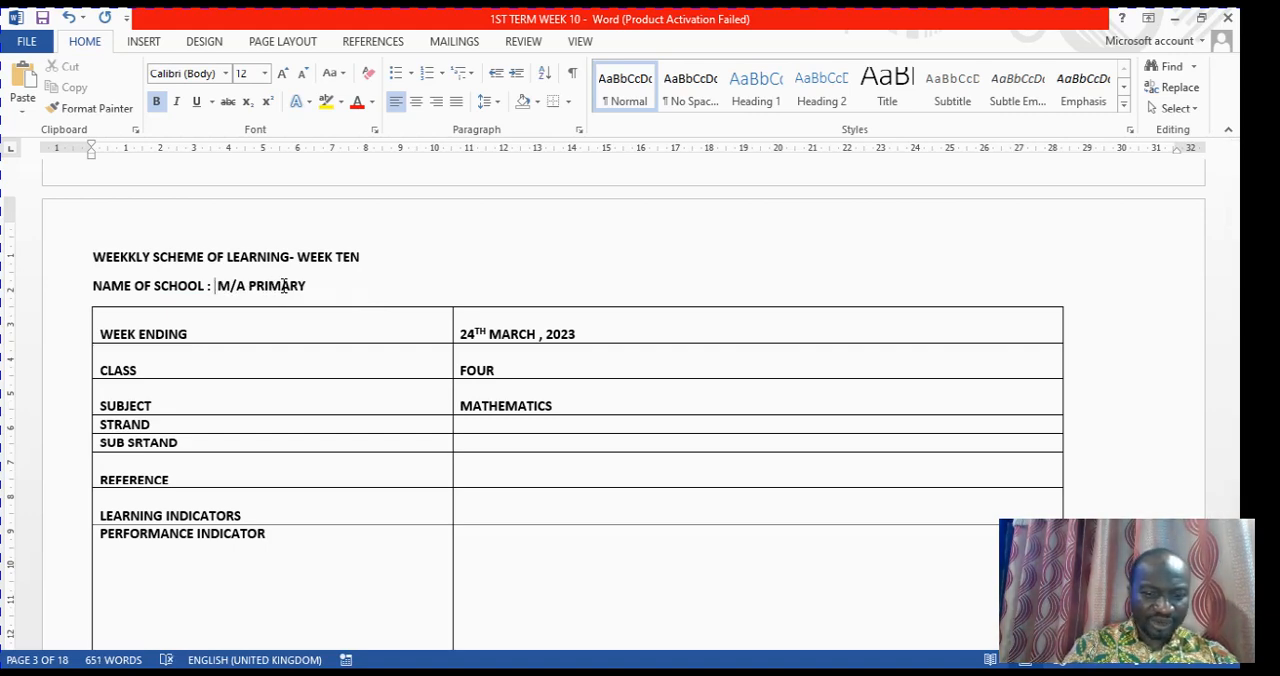
{"action": "type", "text": "DOTOA"}
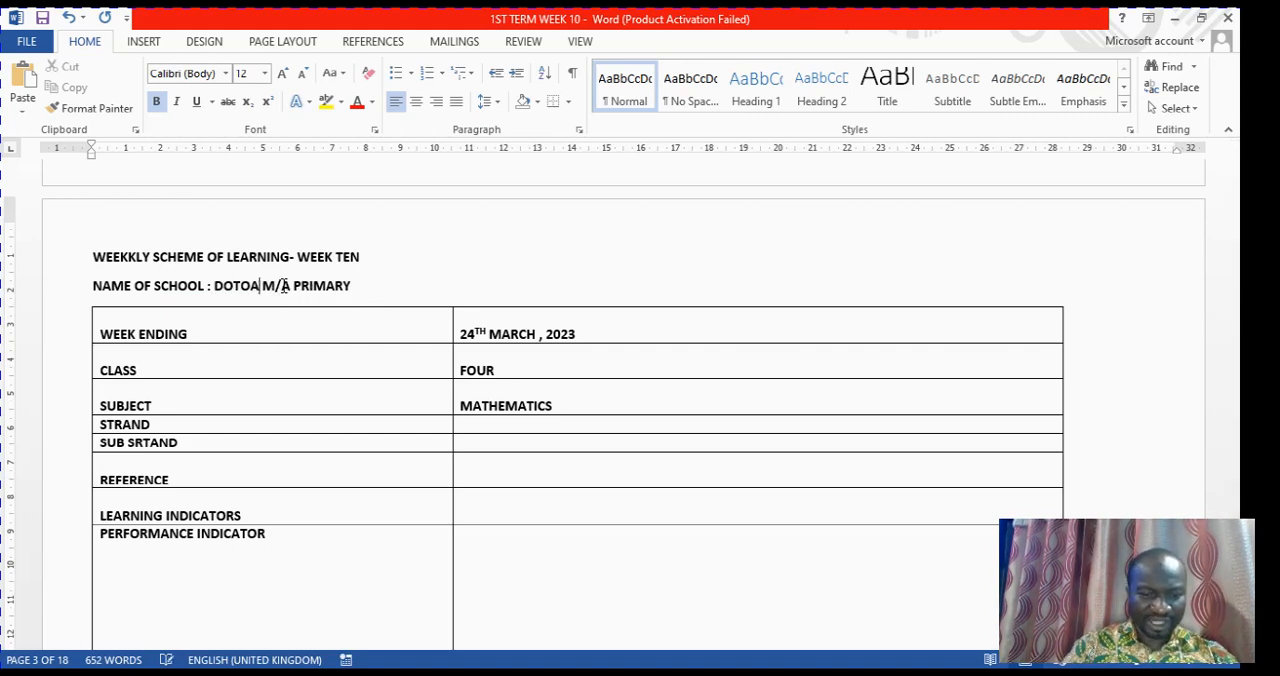
{"action": "type", "text": "M"}
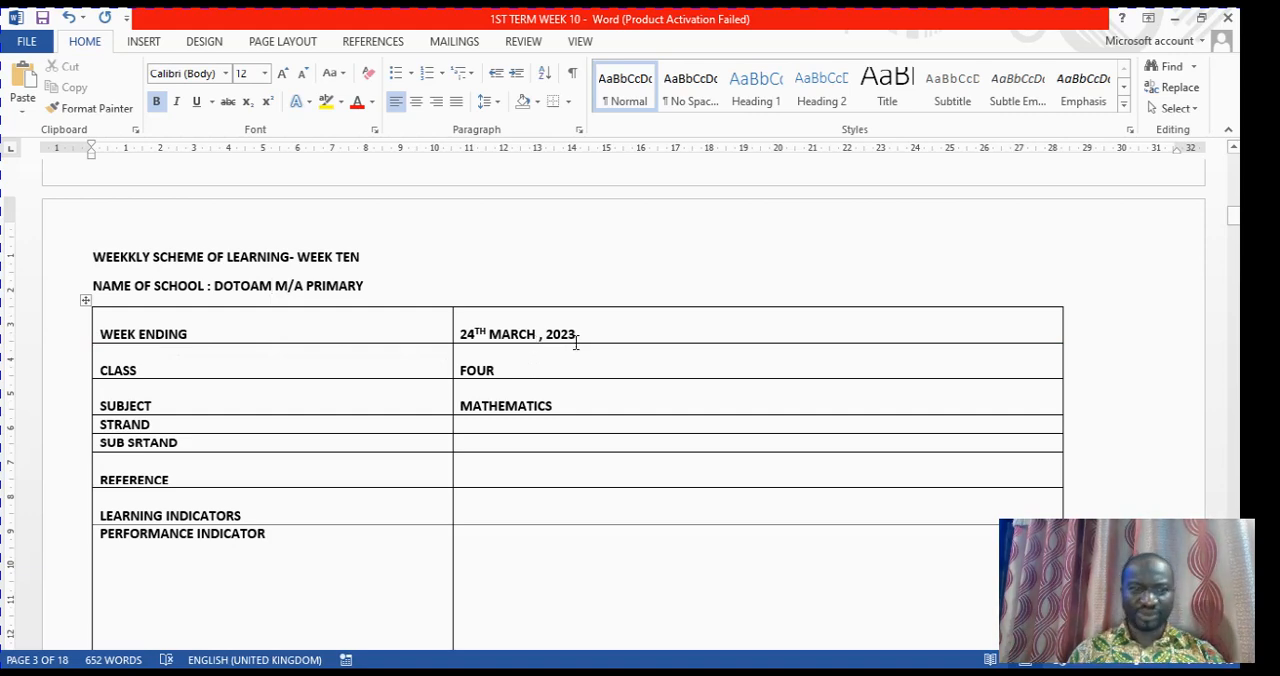
Set the class in the Mathematics header table to SIX
{"action": "left_click", "coordinate": [517, 373]}
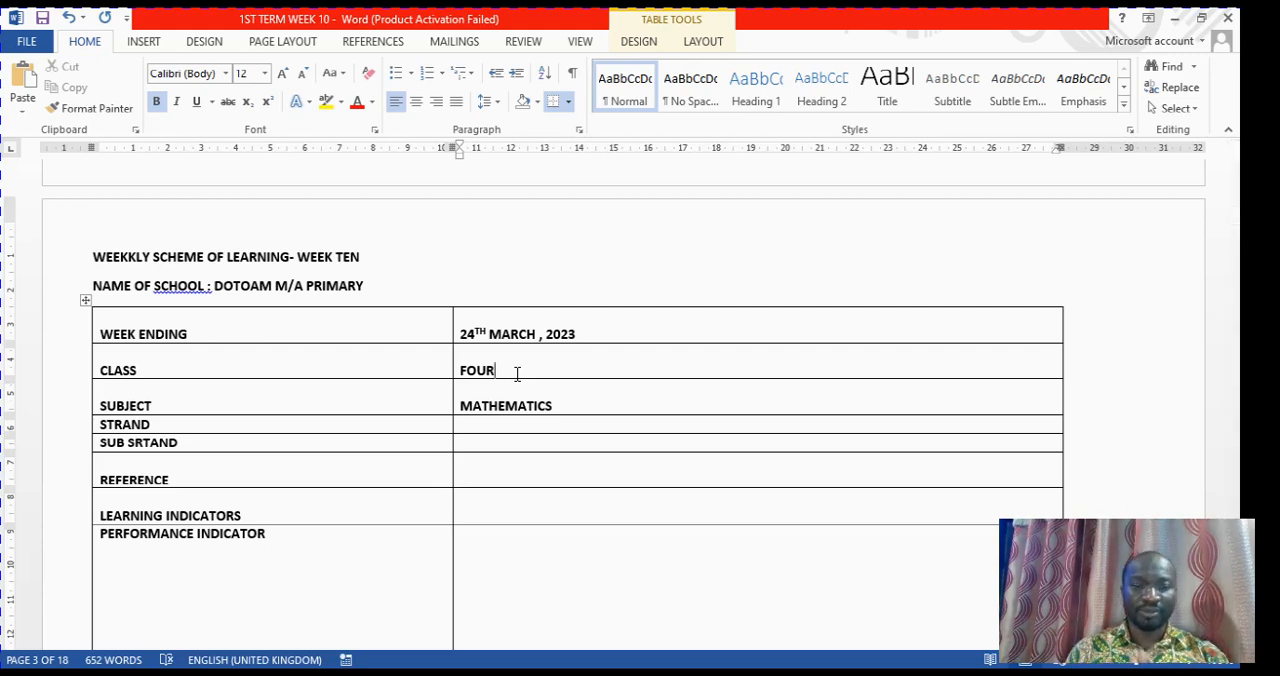
{"action": "key", "text": "BackSpace"}
{"action": "key", "text": "BackSpace"}
{"action": "key", "text": "BackSpace"}
{"action": "key", "text": "BackSpace"}
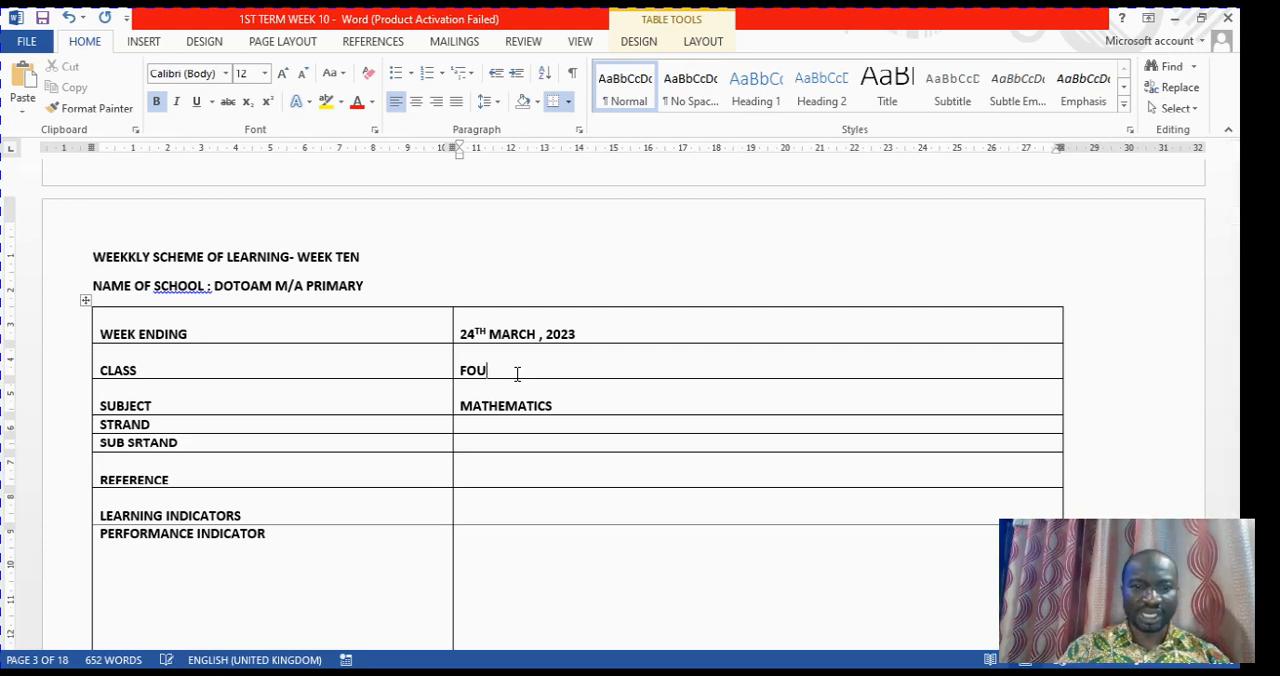
{"action": "type", "text": "SI"}
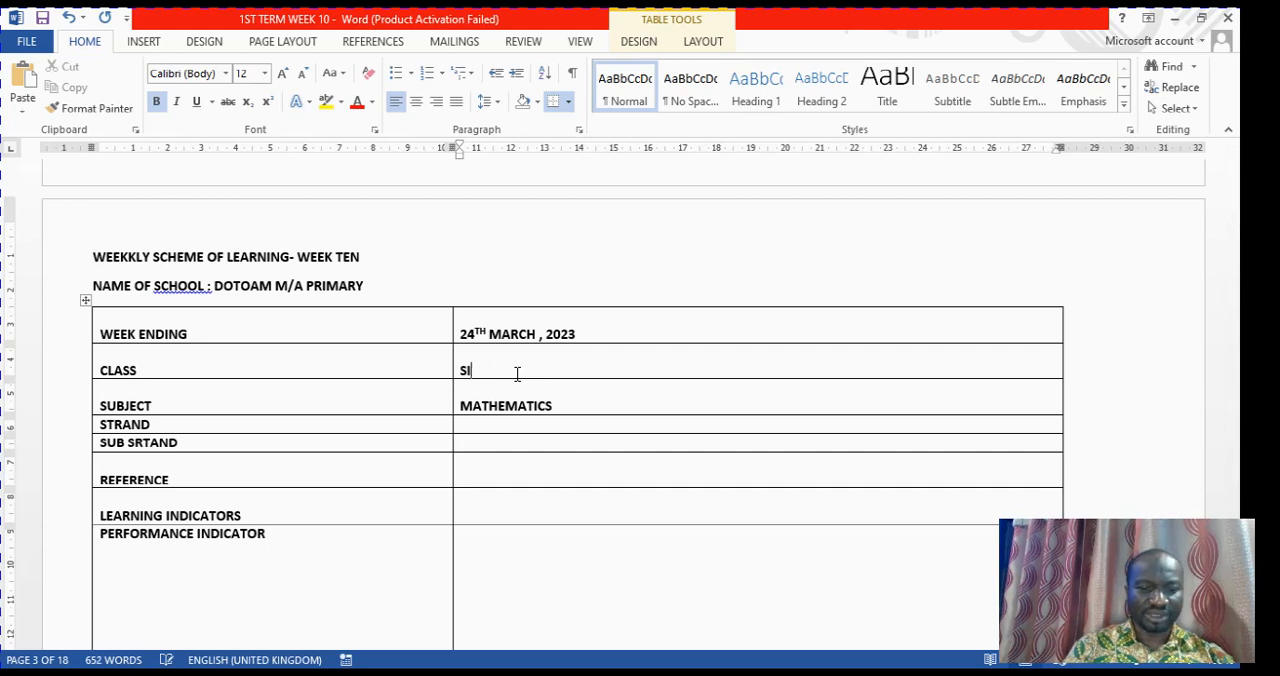
{"action": "type", "text": "X"}
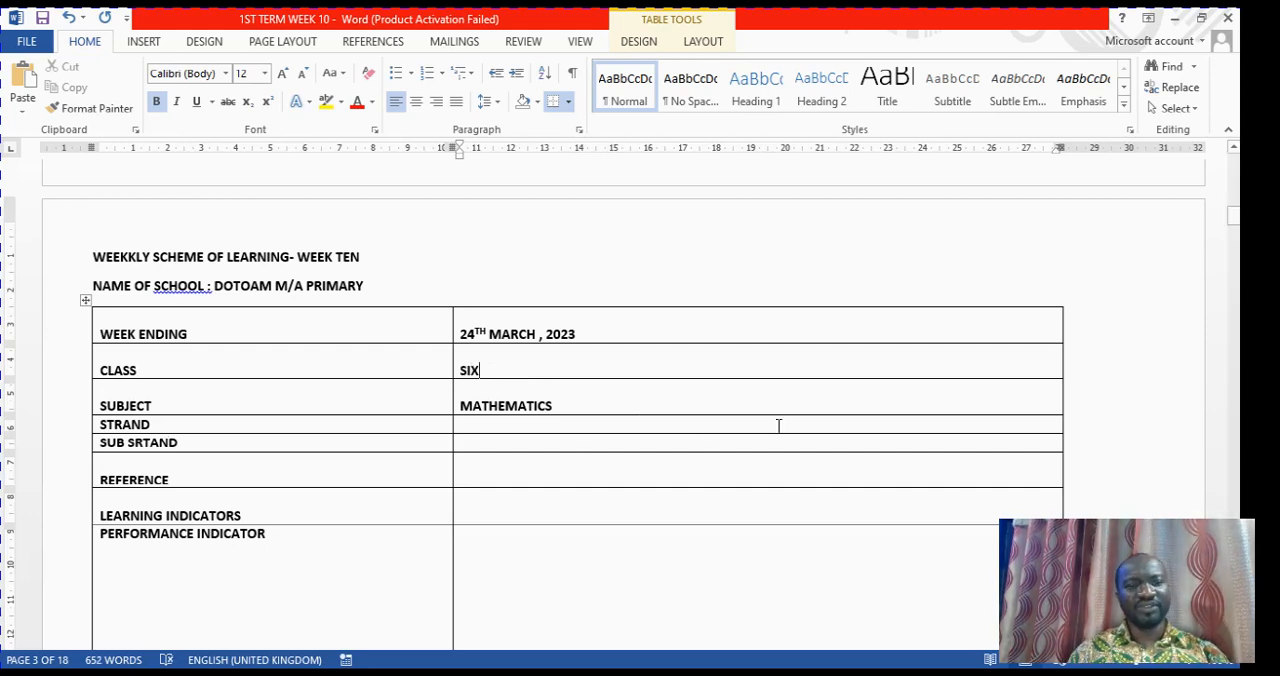
Copy the strand "Geometry and measurement" from B6-WEEK10-NOTES-1 and paste it as text only into the STRAND cell of 1ST TERM WEEK 10
{"action": "scroll", "coordinate": [680, 412], "scroll_direction": "down", "scroll_amount": 1}
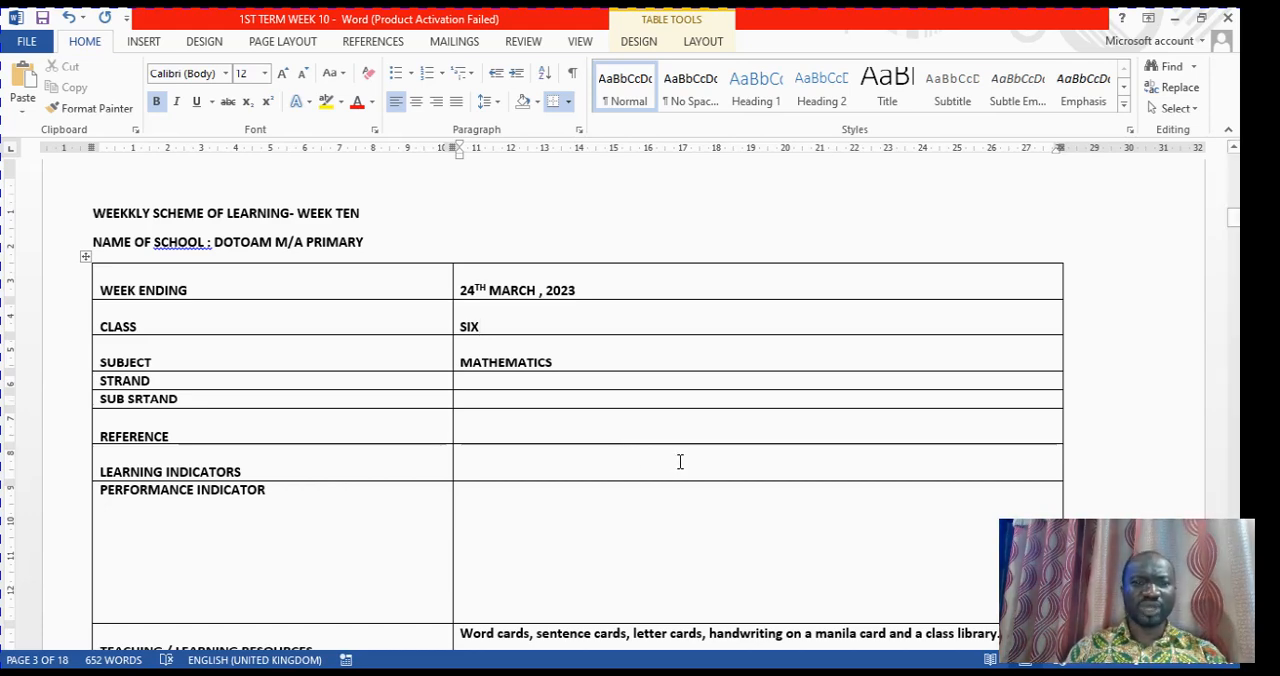
{"action": "scroll", "coordinate": [680, 461], "scroll_direction": "down", "scroll_amount": 2}
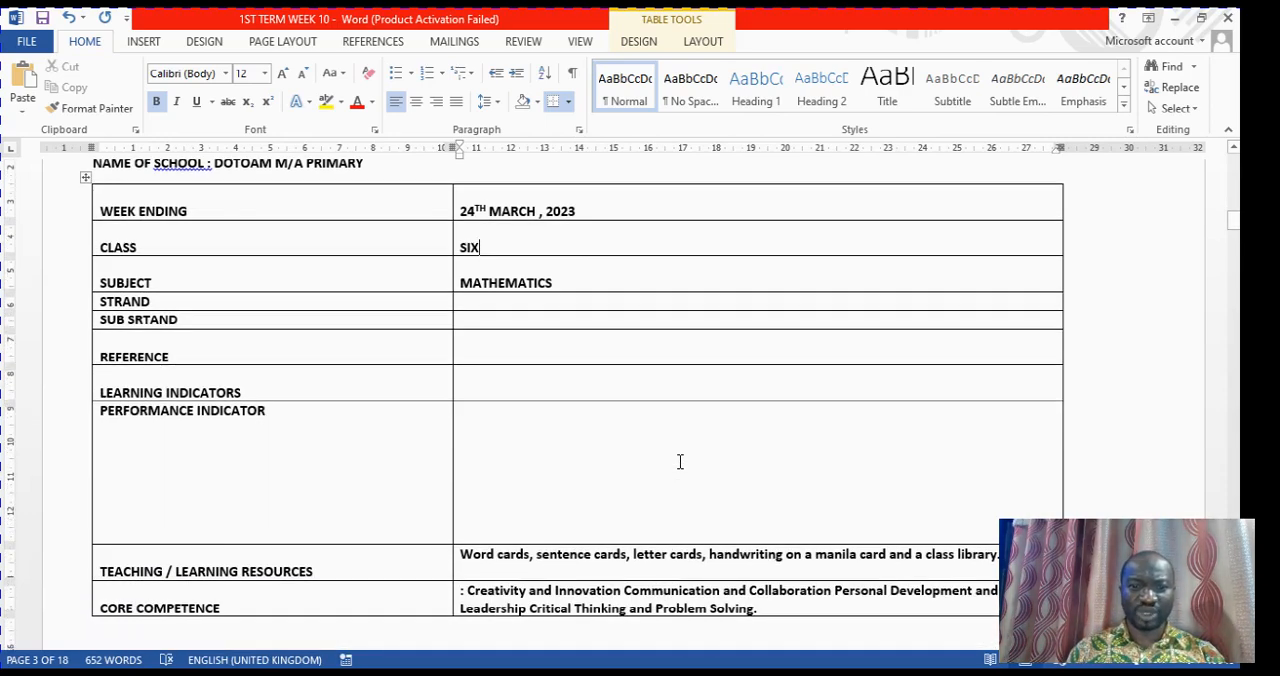
{"action": "left_click", "coordinate": [698, 673]}
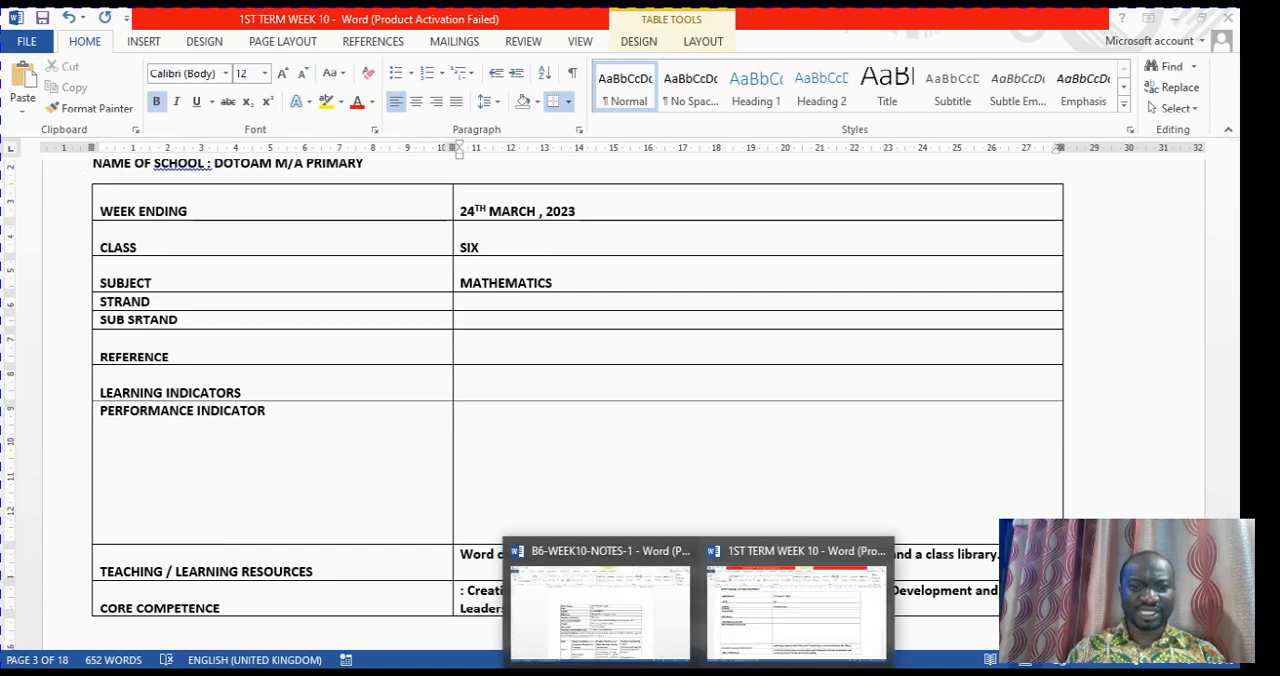
{"action": "left_click", "coordinate": [632, 640]}
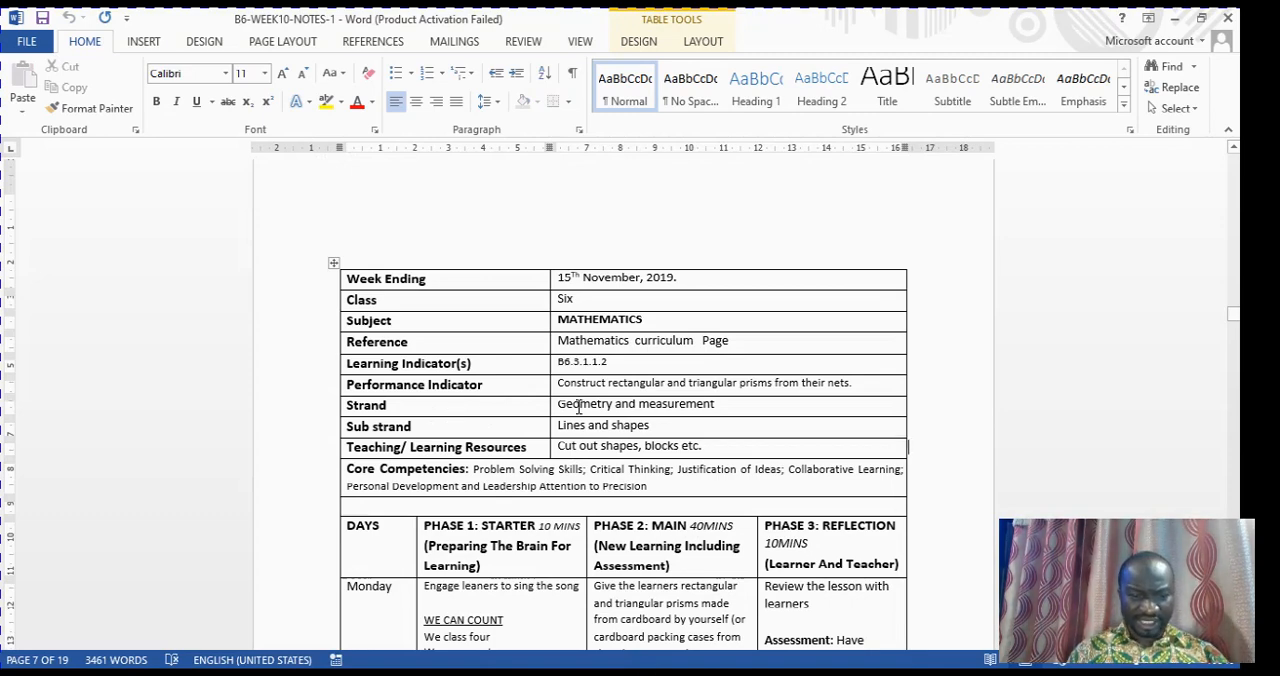
{"action": "left_click_drag", "start_coordinate": [578, 407], "coordinate": [735, 415]}
{"action": "key", "text": "ctrl+c"}
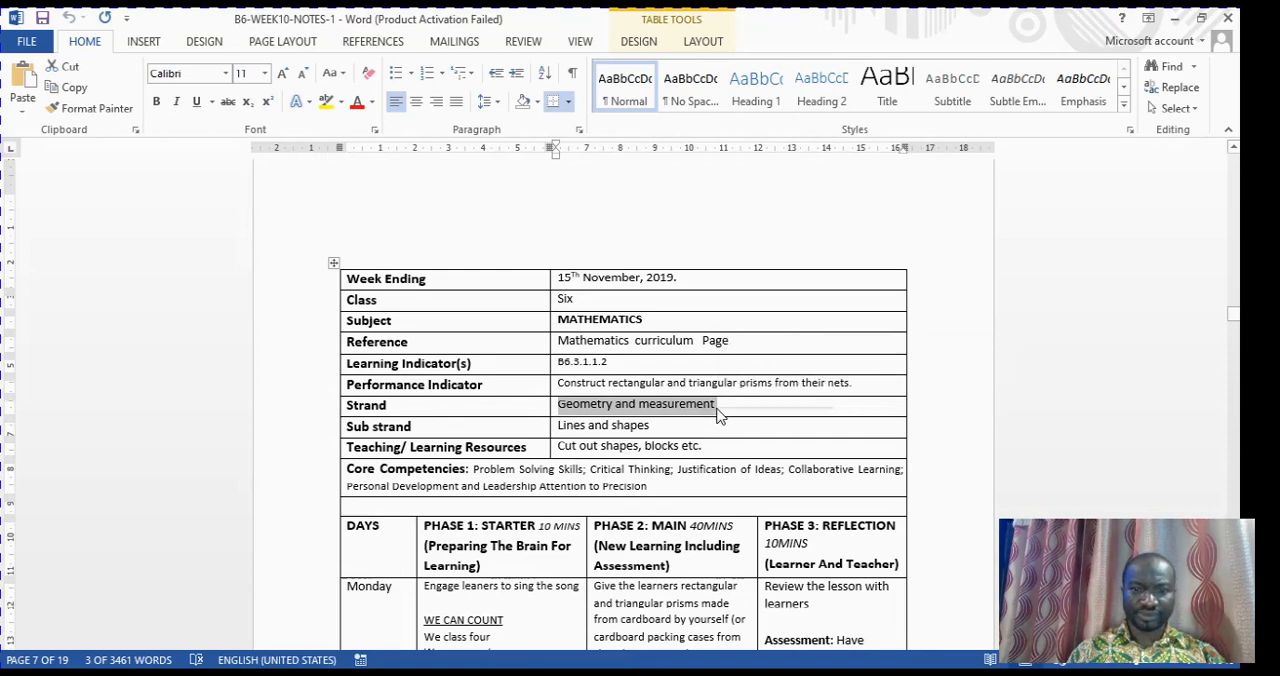
{"action": "right_click", "coordinate": [700, 409]}
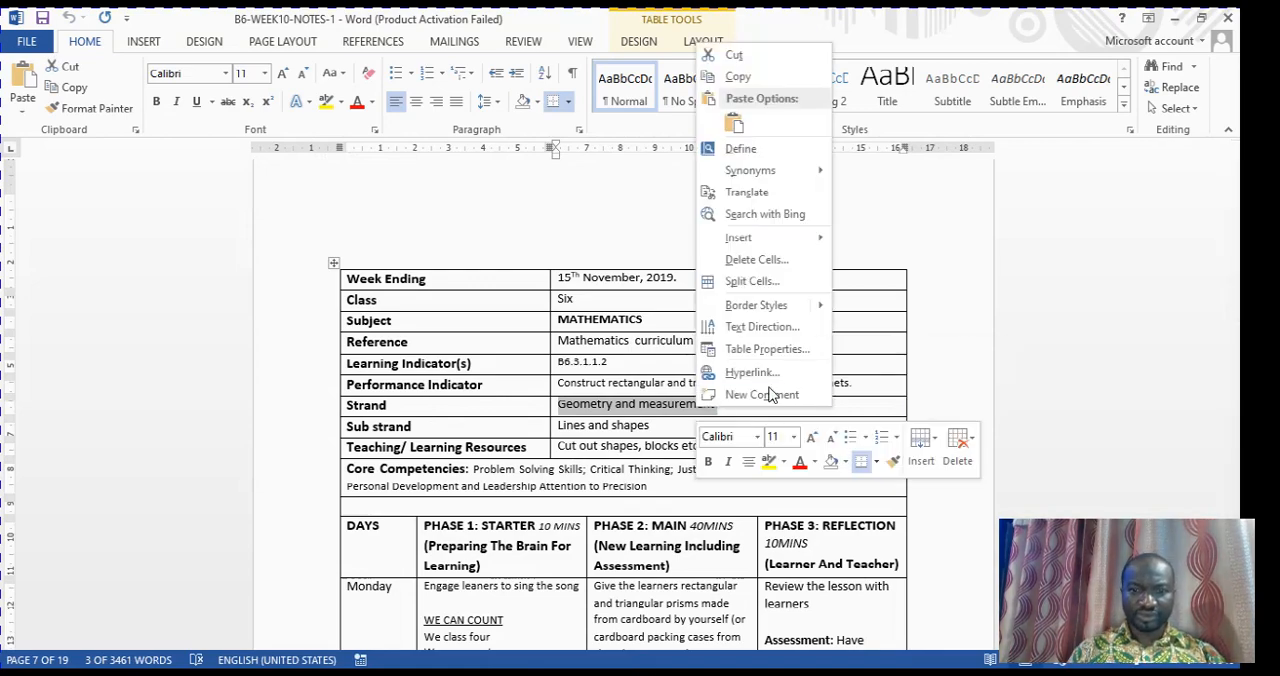
{"action": "left_click", "coordinate": [773, 80]}
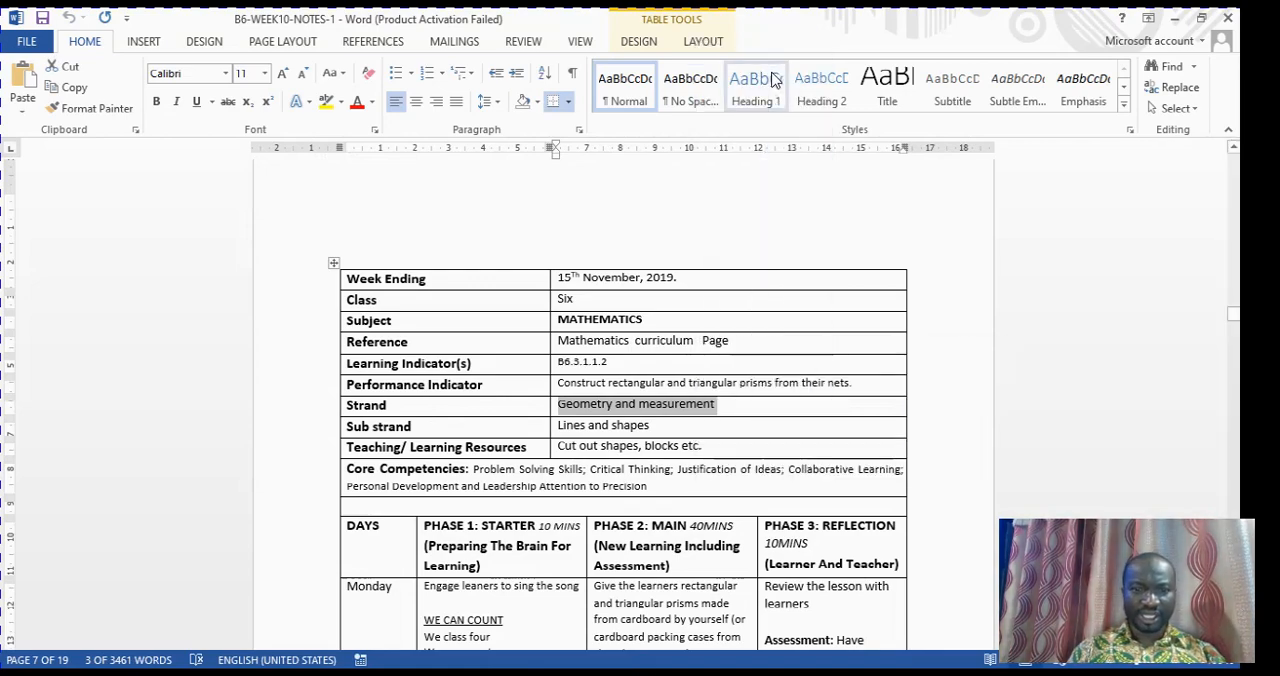
{"action": "left_click", "coordinate": [697, 673]}
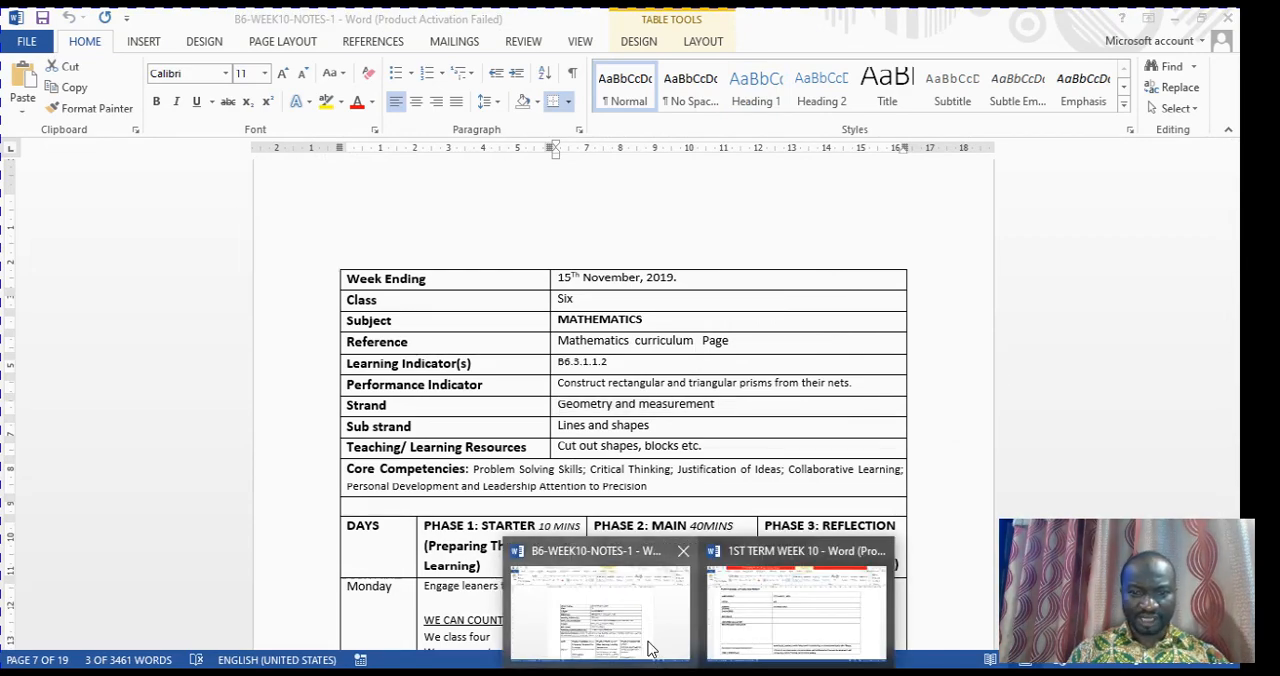
{"action": "left_click", "coordinate": [785, 643]}
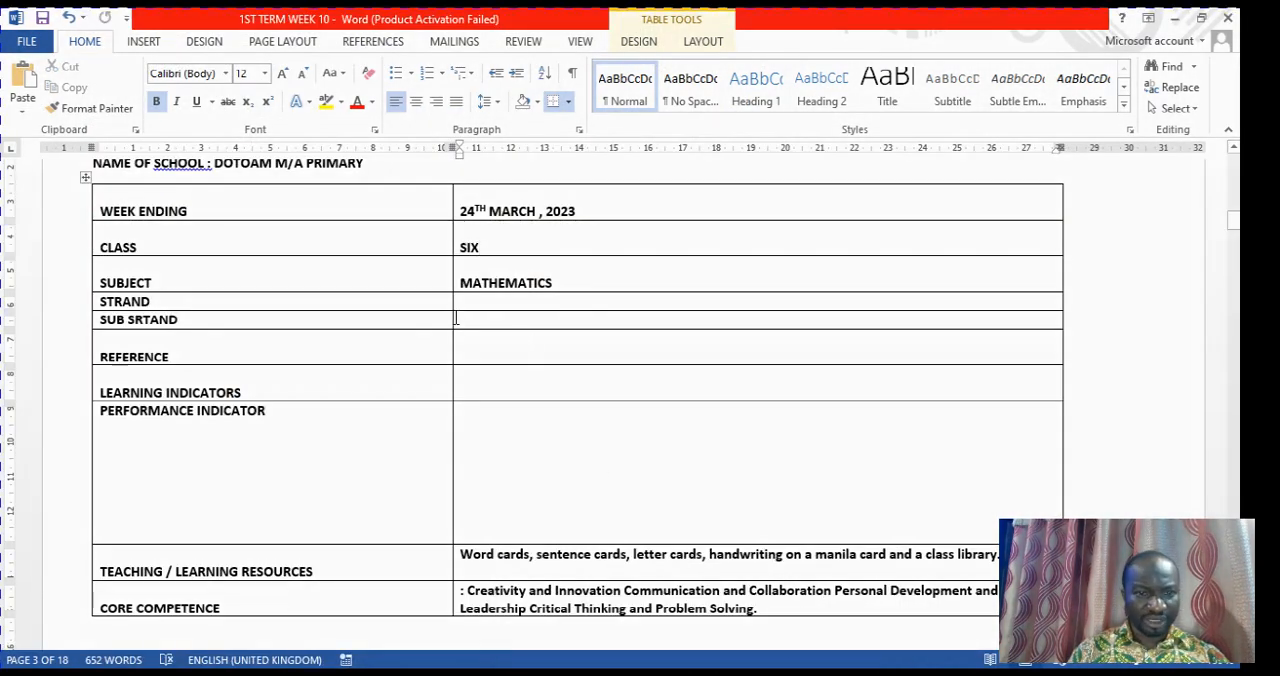
{"action": "left_click", "coordinate": [500, 302]}
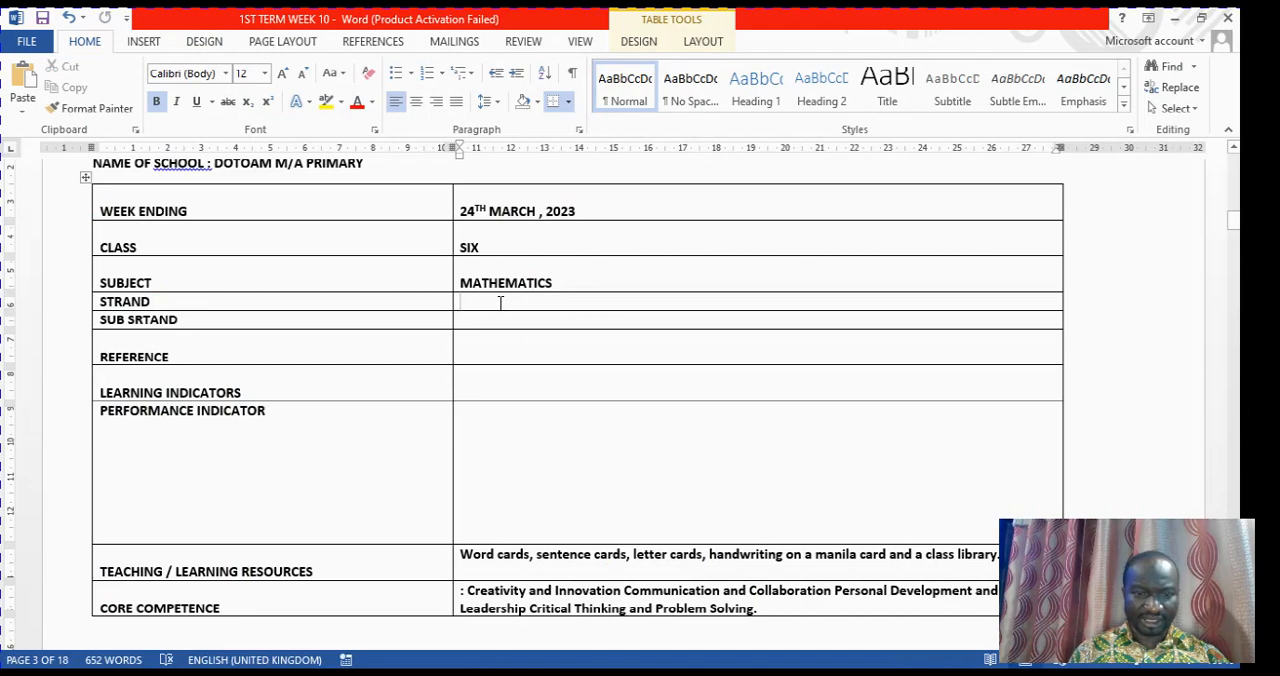
{"action": "right_click", "coordinate": [500, 302]}
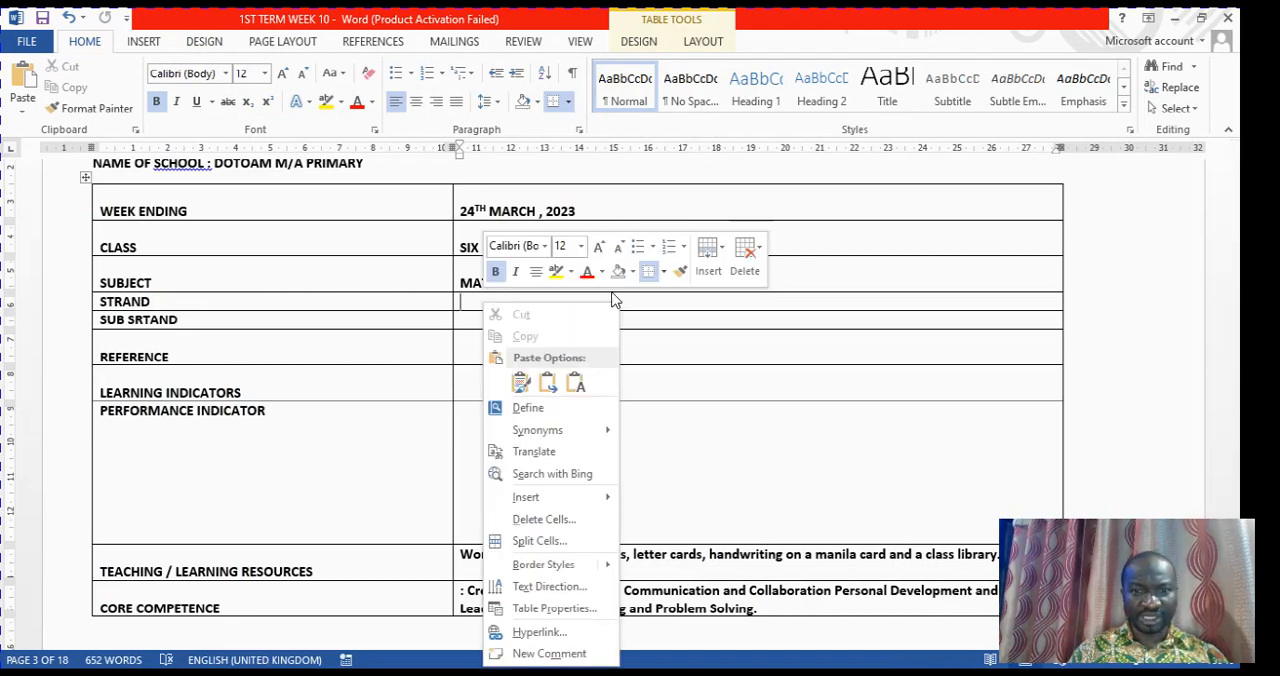
{"action": "left_click", "coordinate": [597, 387]}
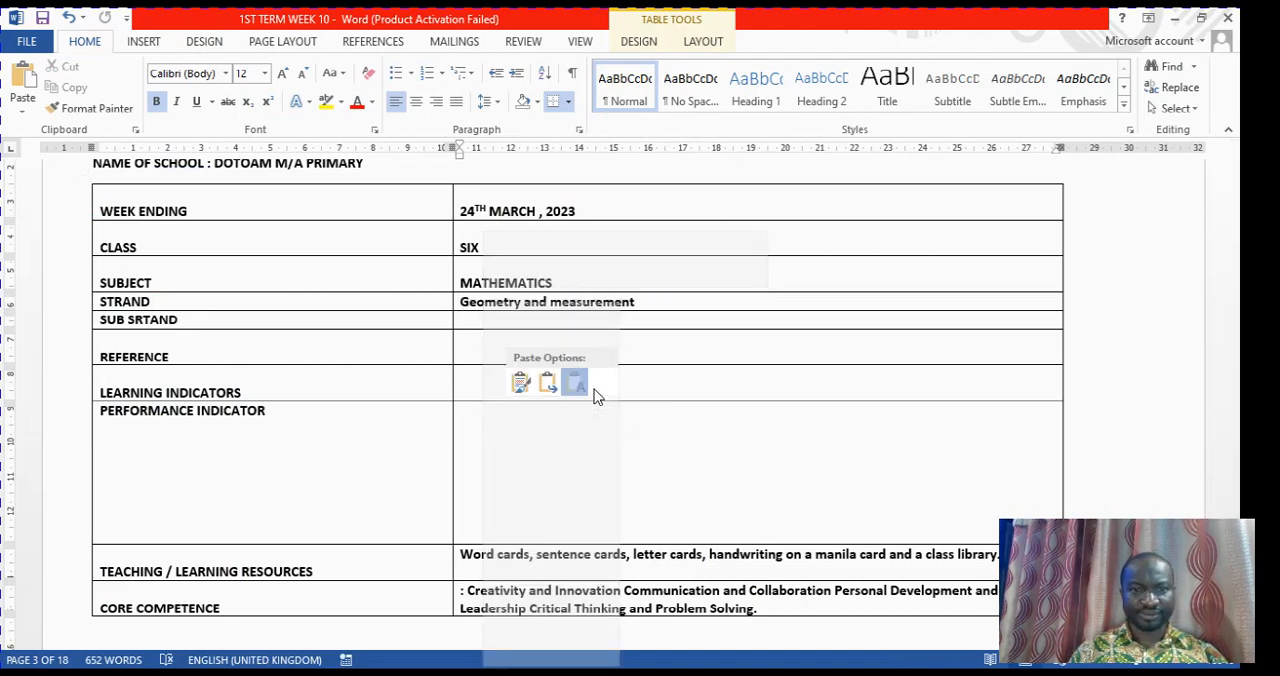
Copy the sub strand "Lines and shapes" from B6-WEEK10-NOTES-1 and paste it as text only into the sub strand cell of 1ST TERM WEEK 10
{"action": "left_click", "coordinate": [494, 321]}
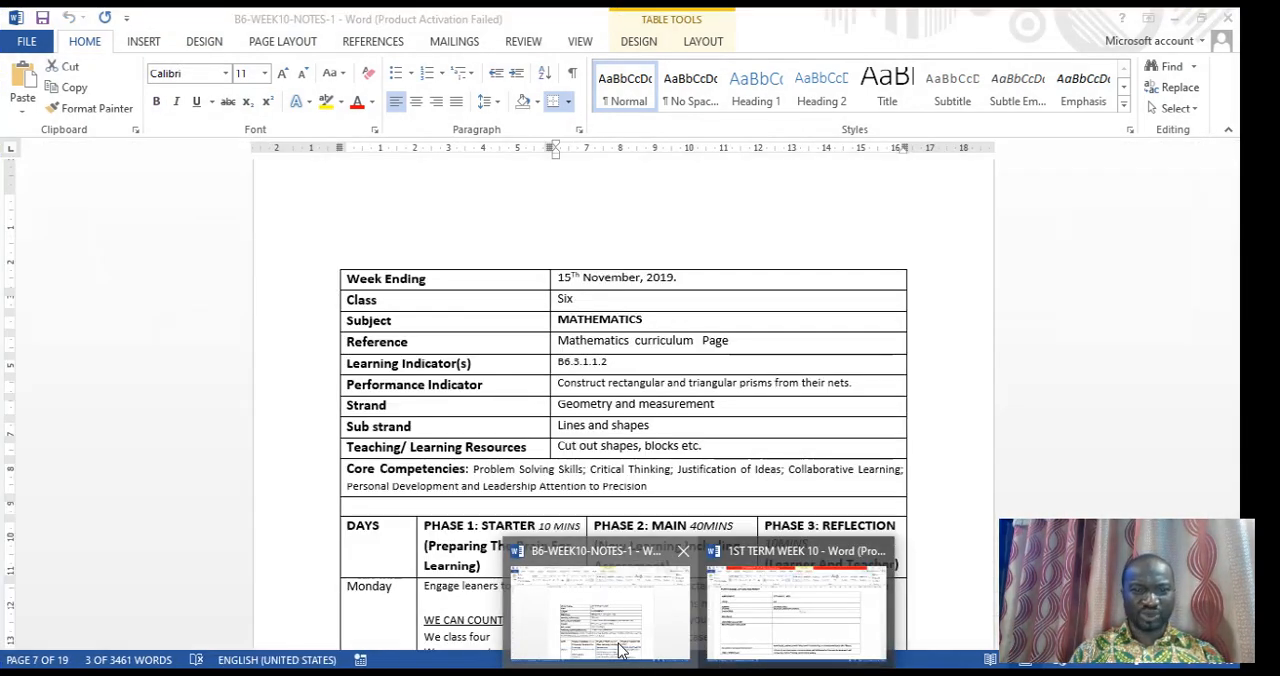
{"action": "left_click", "coordinate": [620, 650]}
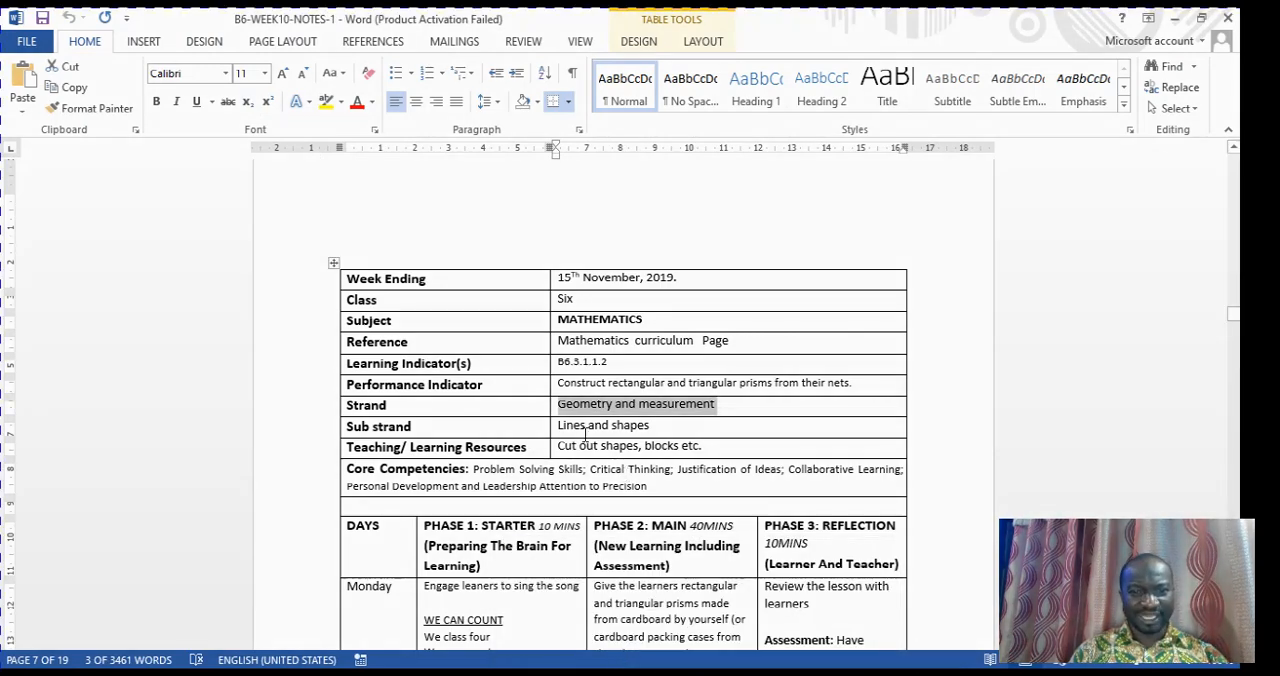
{"action": "left_click_drag", "start_coordinate": [577, 430], "coordinate": [675, 436]}
{"action": "key", "text": "ctrl+c"}
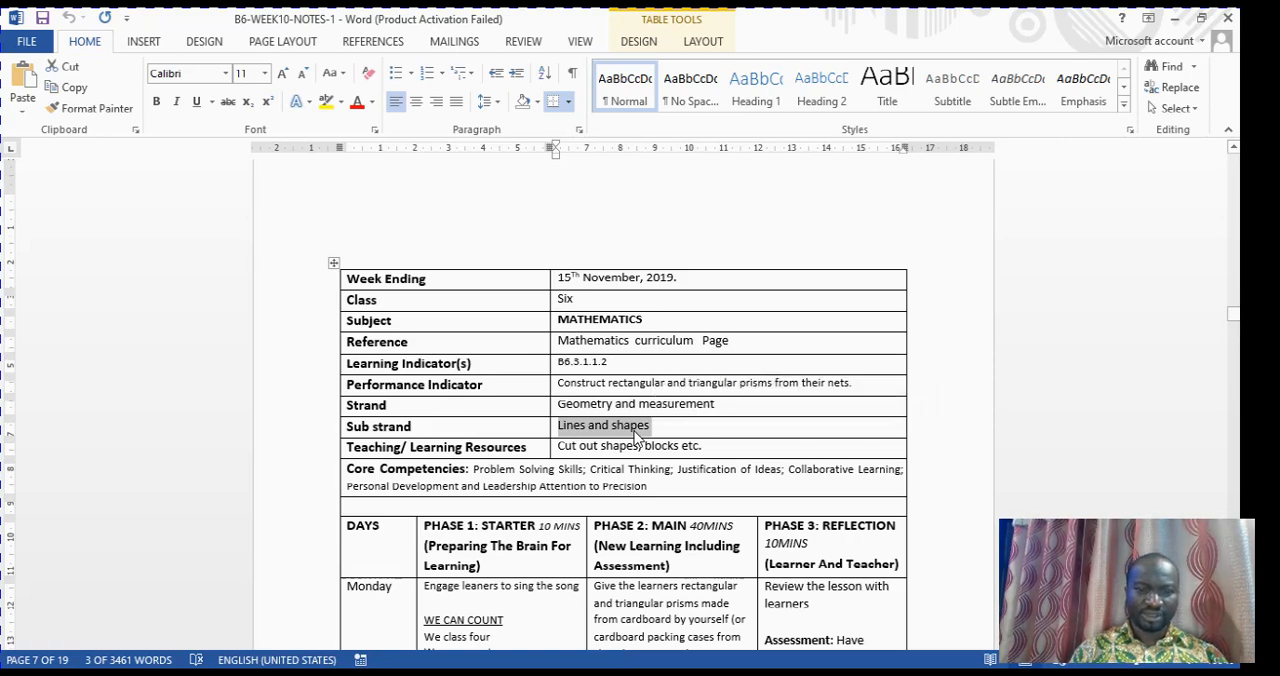
{"action": "right_click", "coordinate": [634, 437]}
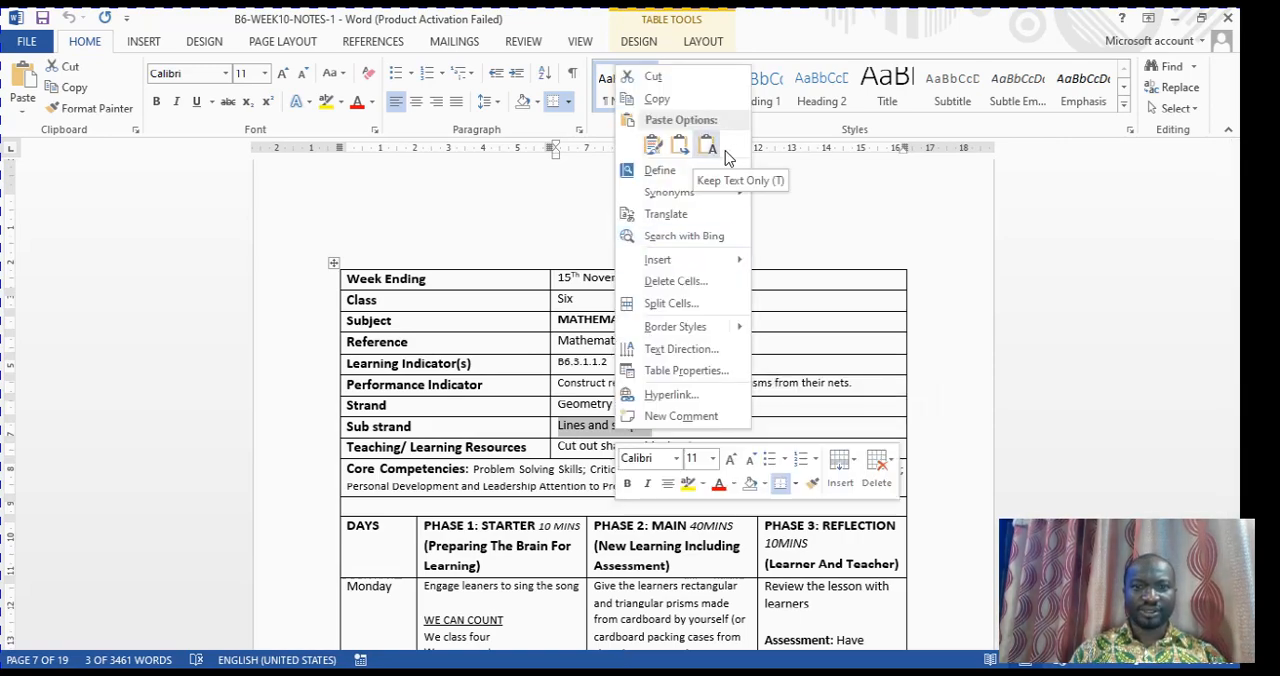
{"action": "left_click", "coordinate": [677, 98]}
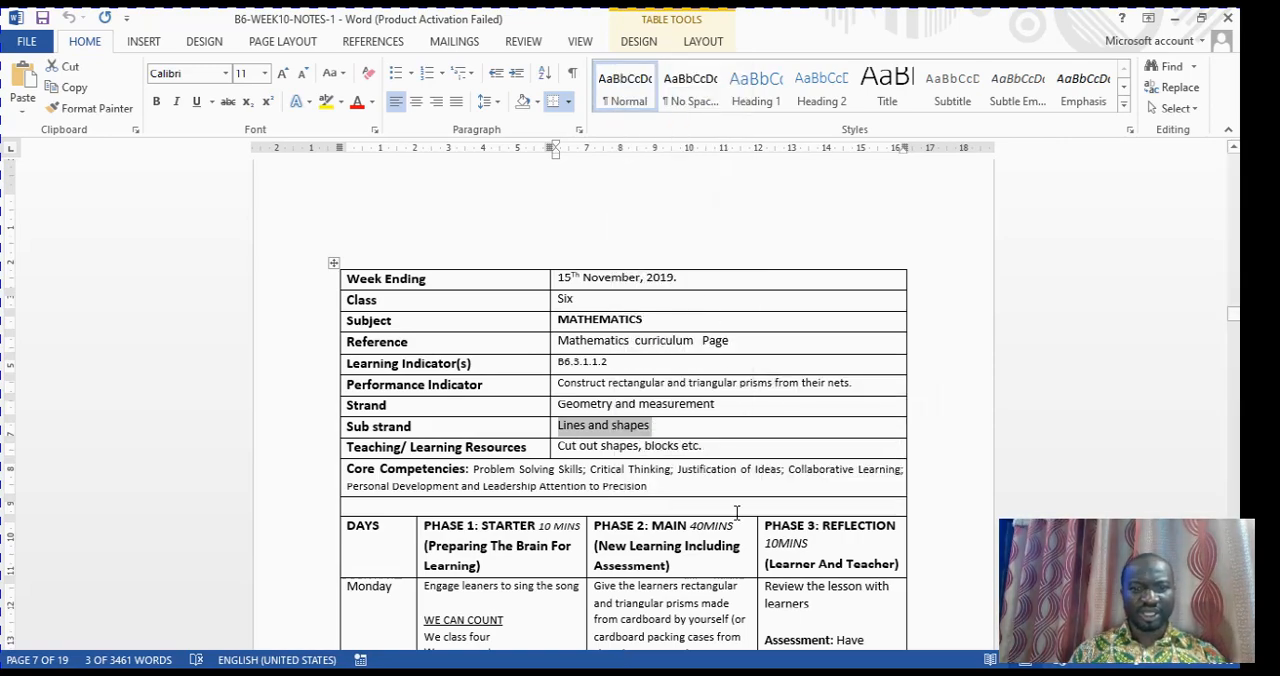
{"action": "mouse_move", "coordinate": [698, 672]}
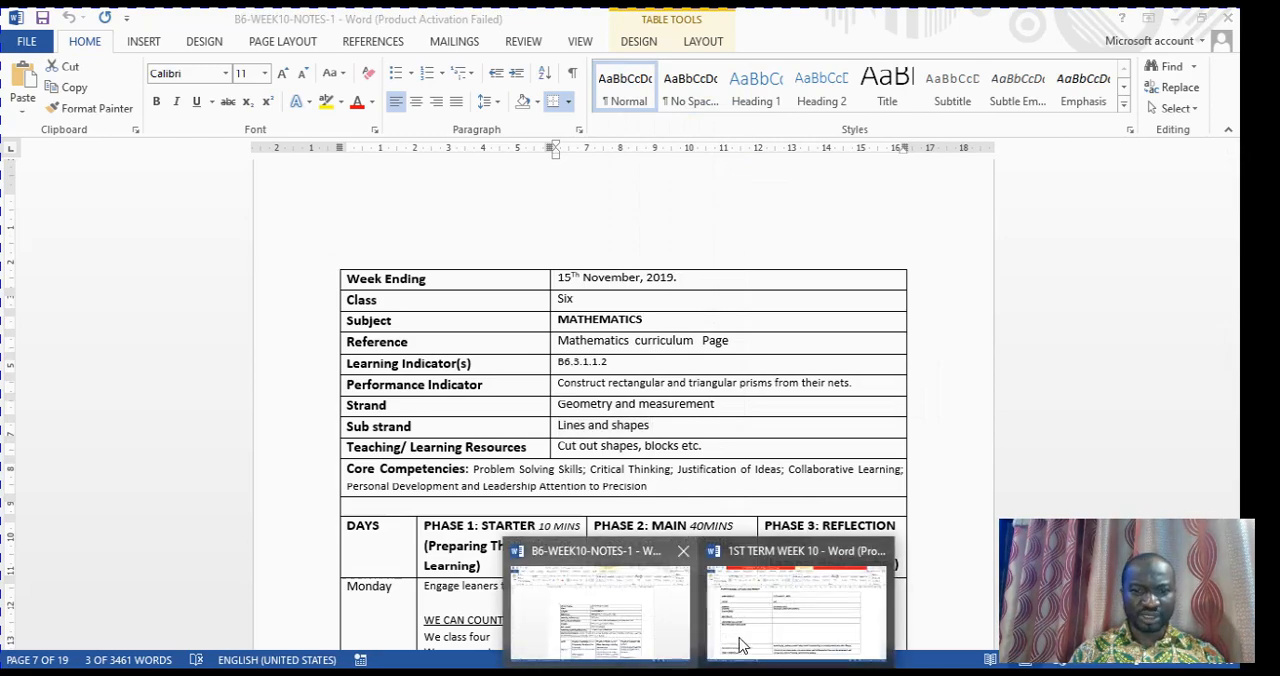
{"action": "left_click", "coordinate": [796, 605]}
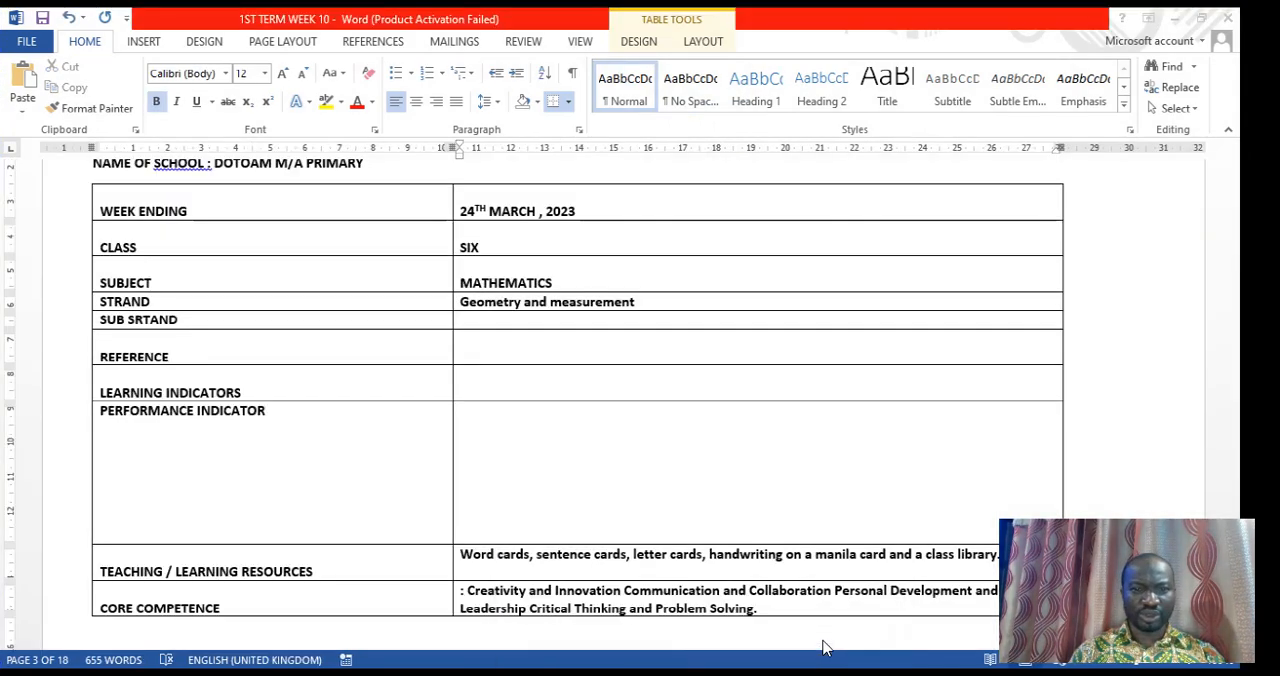
{"action": "right_click", "coordinate": [494, 323]}
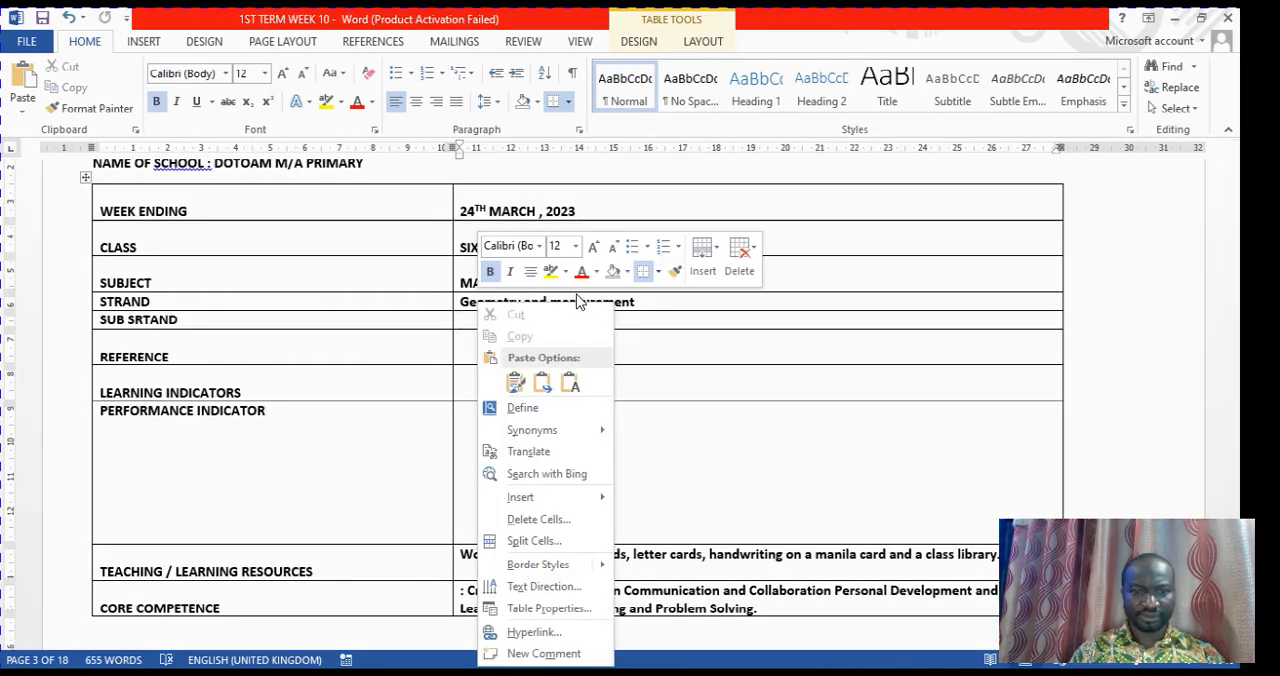
{"action": "left_click", "coordinate": [584, 383]}
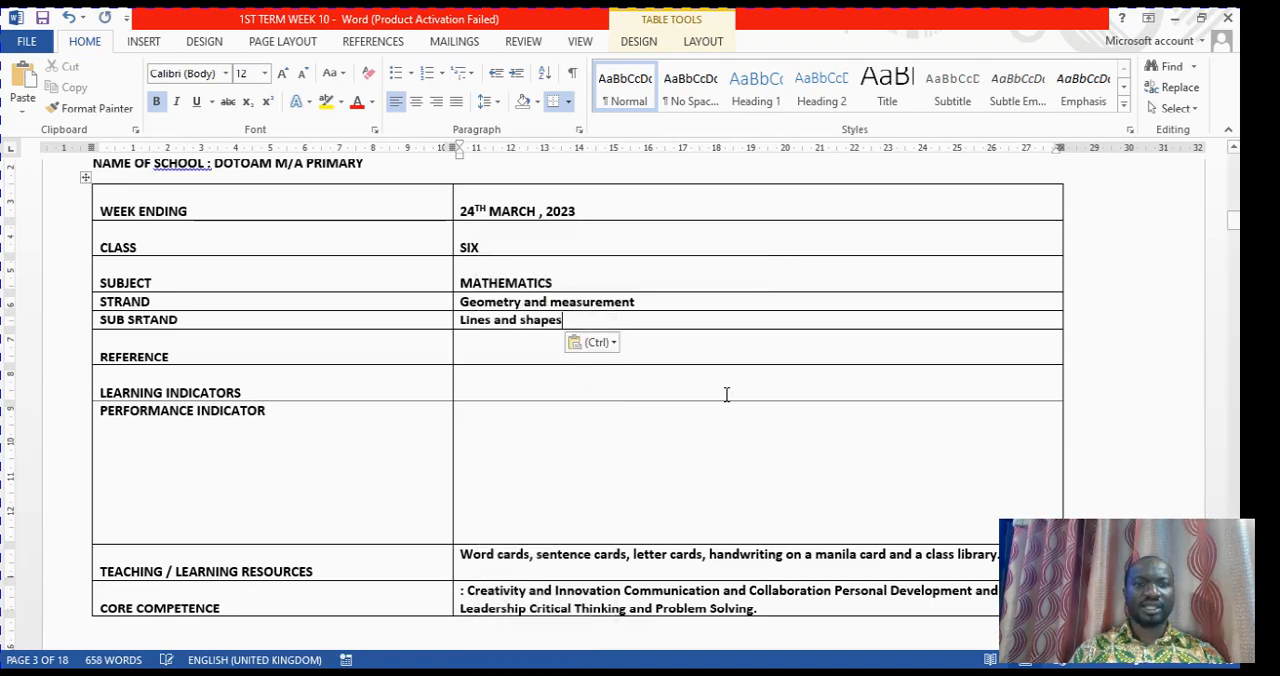
Copy the learning indicator B6.3.1.1.2 from B6-WEEK10-NOTES-1 and paste it into the REFERENCE cell of the Mathematics table in 1ST TERM WEEK 10
{"action": "left_click", "coordinate": [506, 360]}
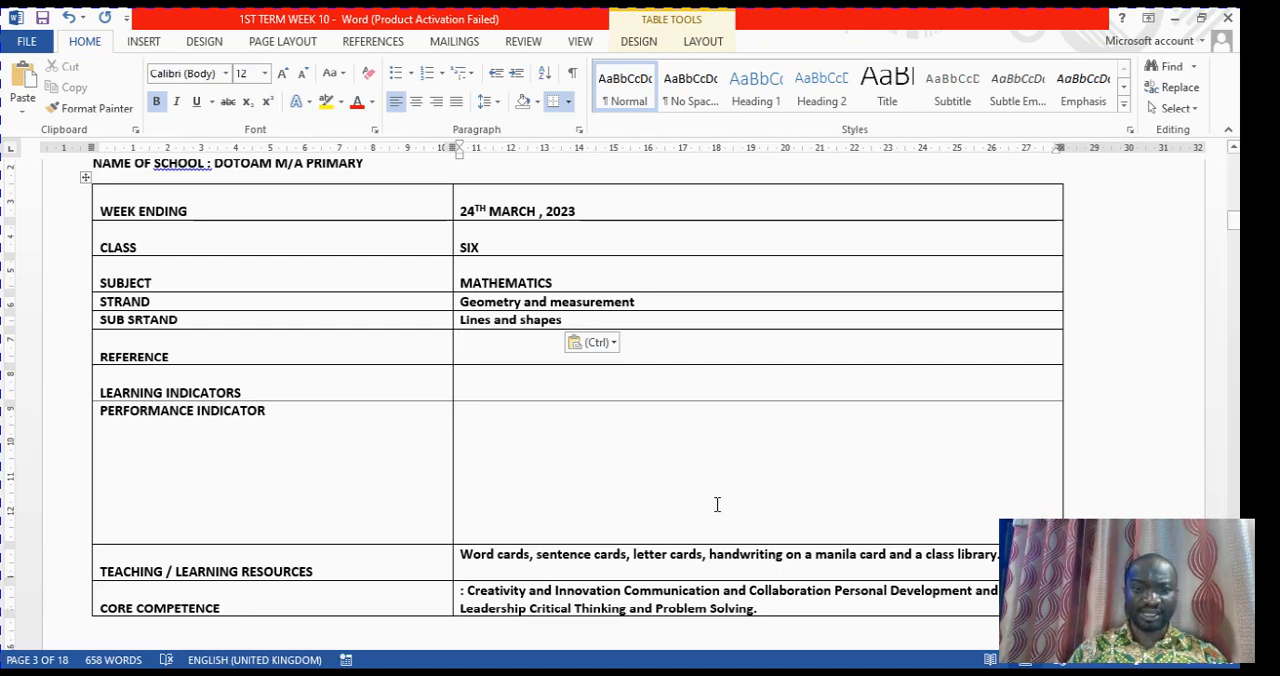
{"action": "left_click", "coordinate": [699, 674]}
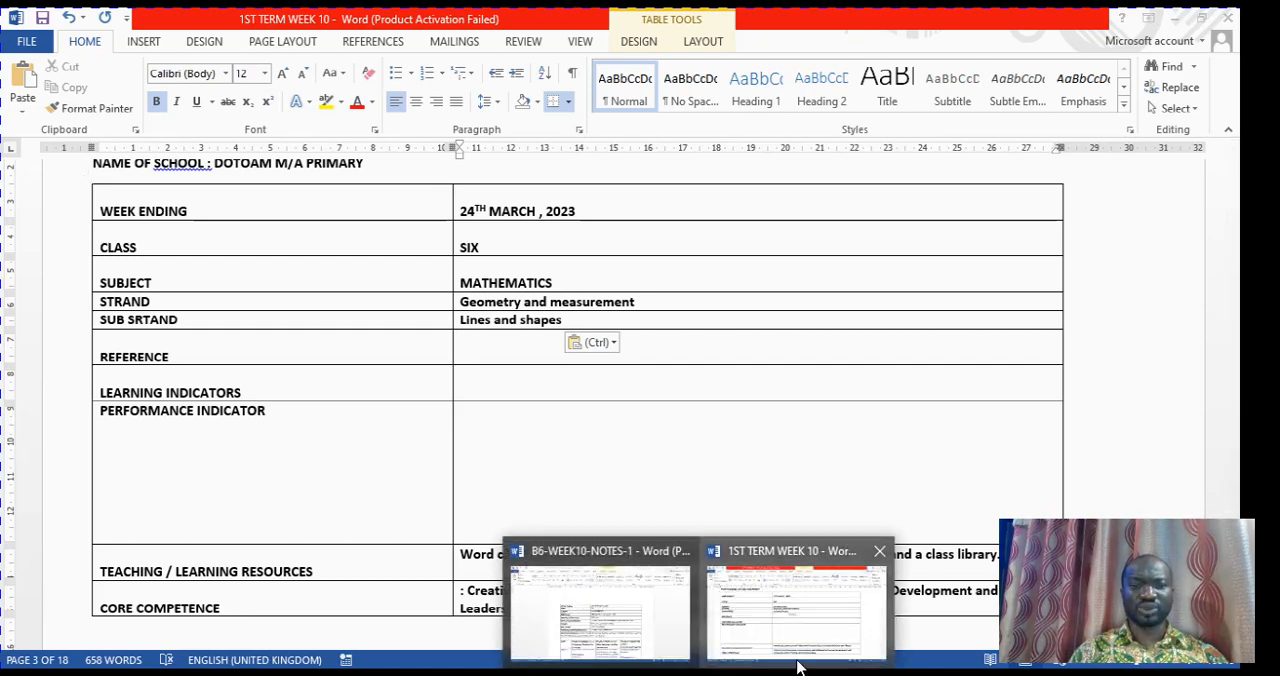
{"action": "left_click", "coordinate": [600, 605]}
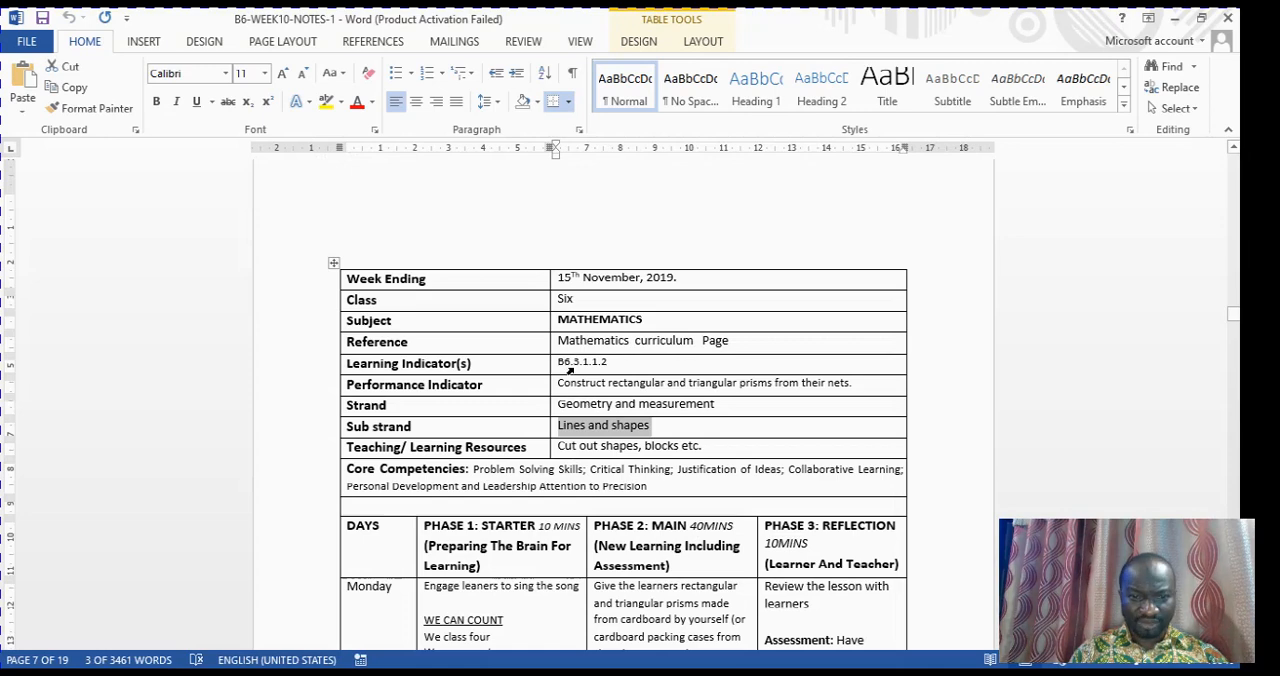
{"action": "triple_click", "coordinate": [578, 367]}
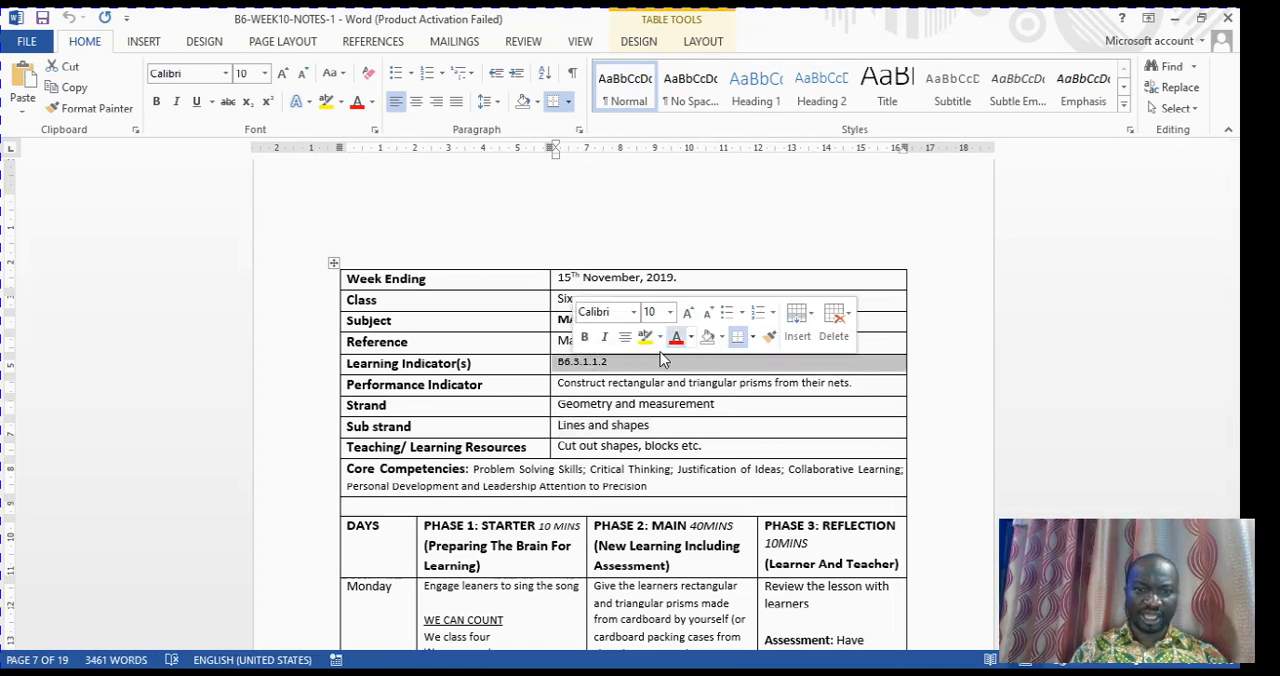
{"action": "right_click", "coordinate": [629, 366]}
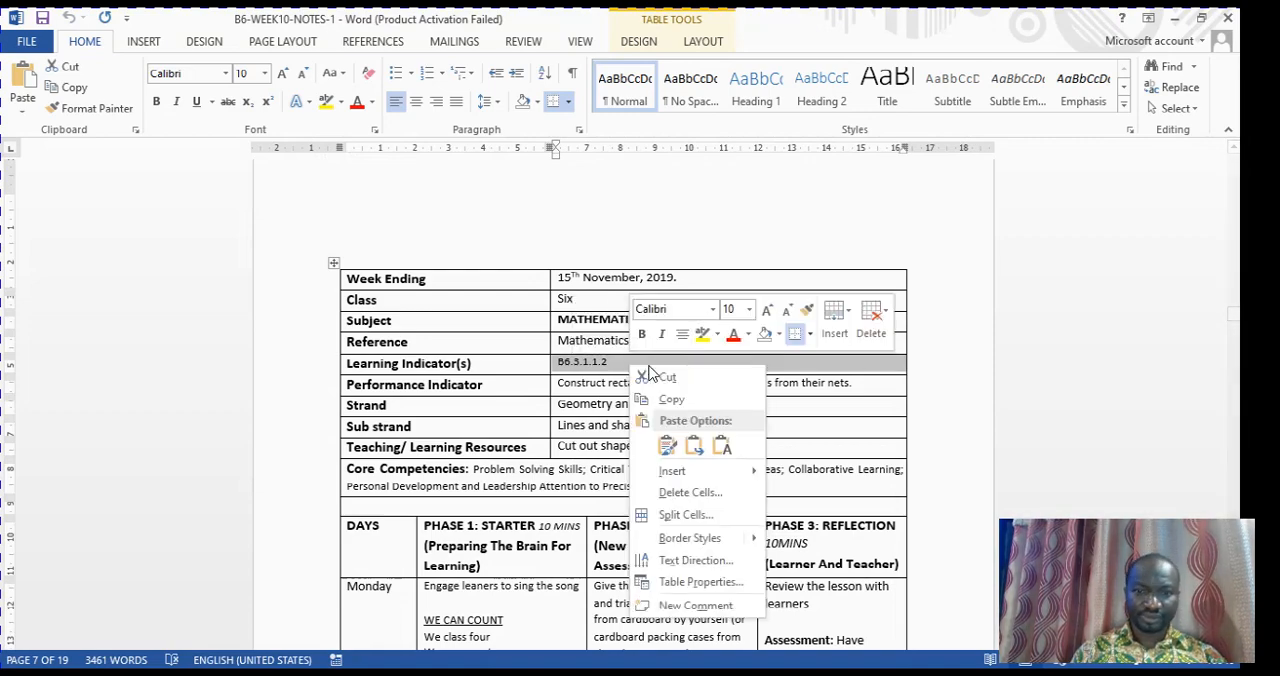
{"action": "left_click", "coordinate": [688, 401]}
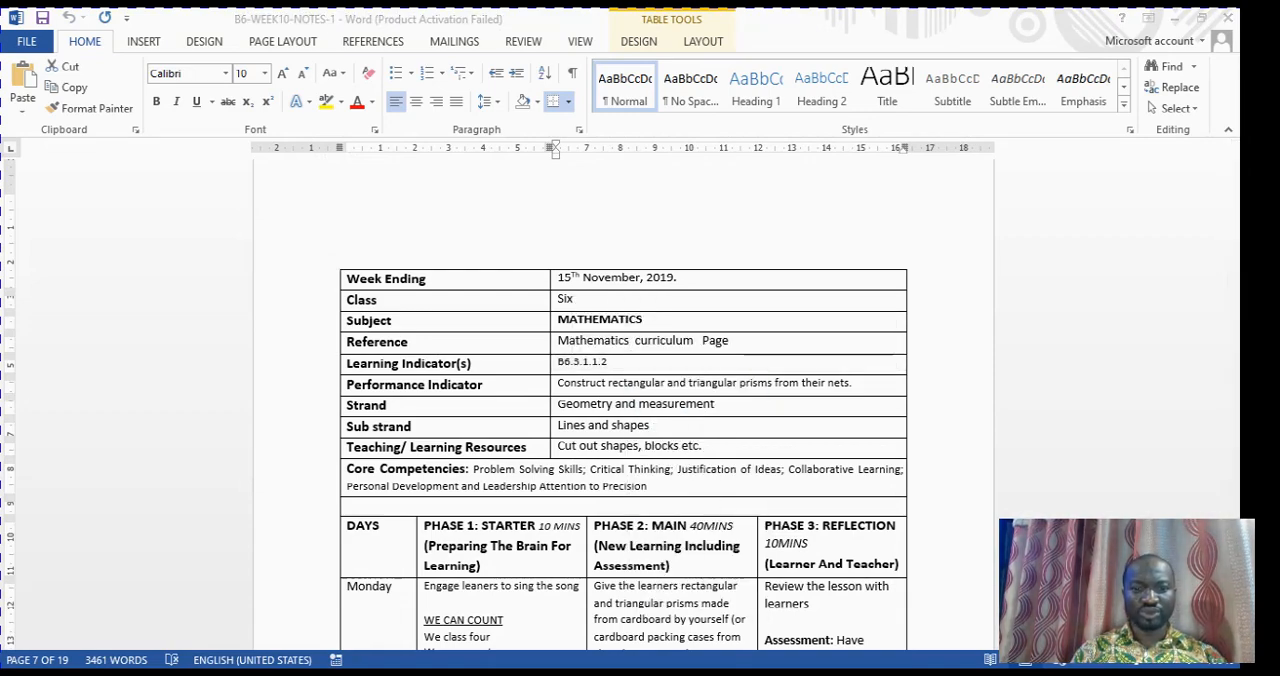
{"action": "left_click", "coordinate": [712, 545]}
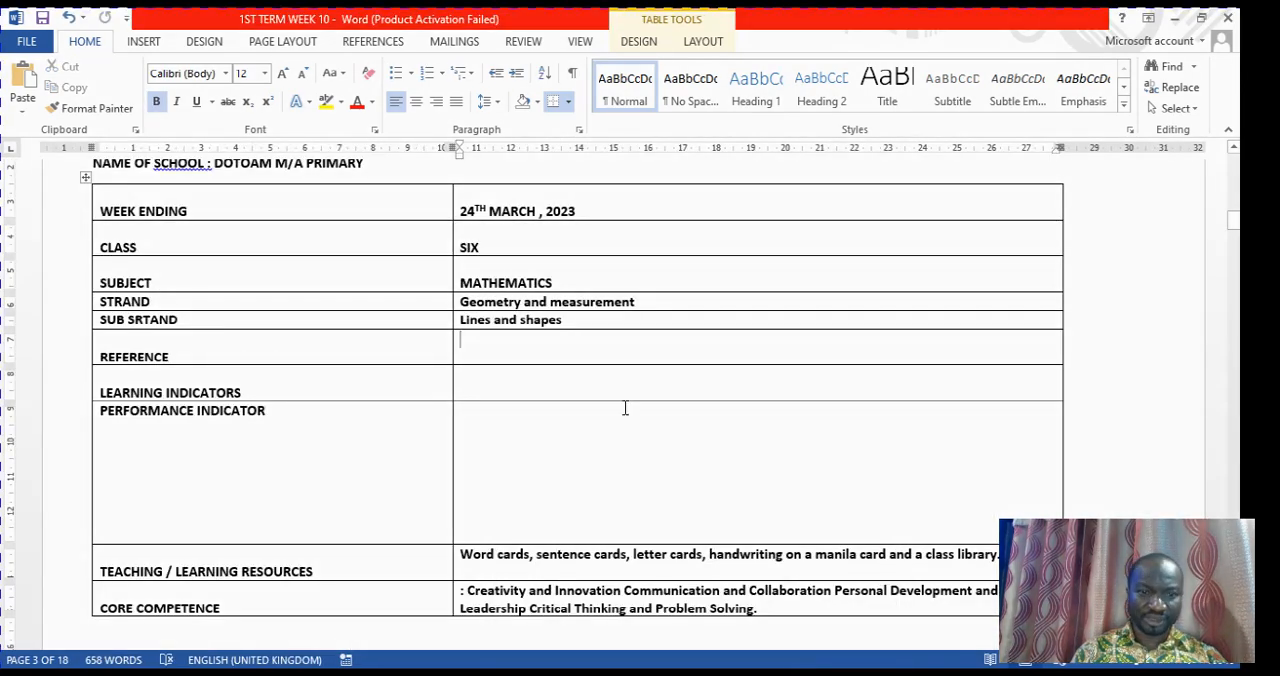
{"action": "right_click", "coordinate": [500, 344]}
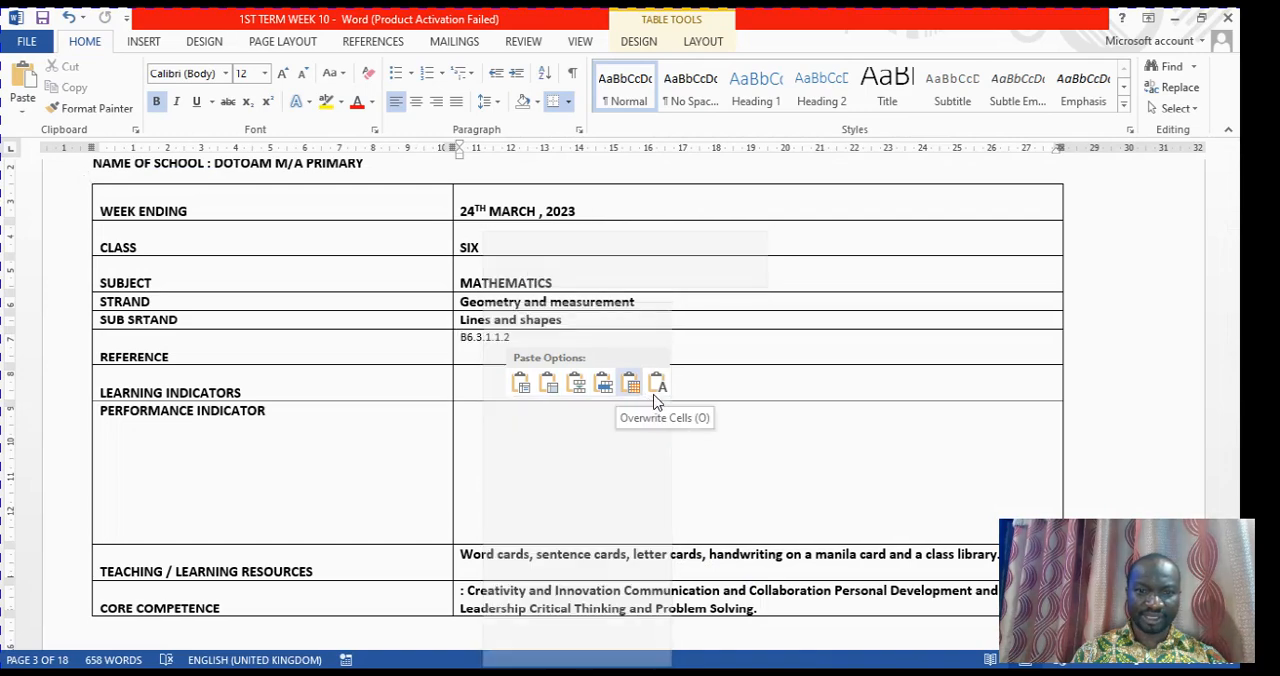
{"action": "left_click", "coordinate": [657, 401]}
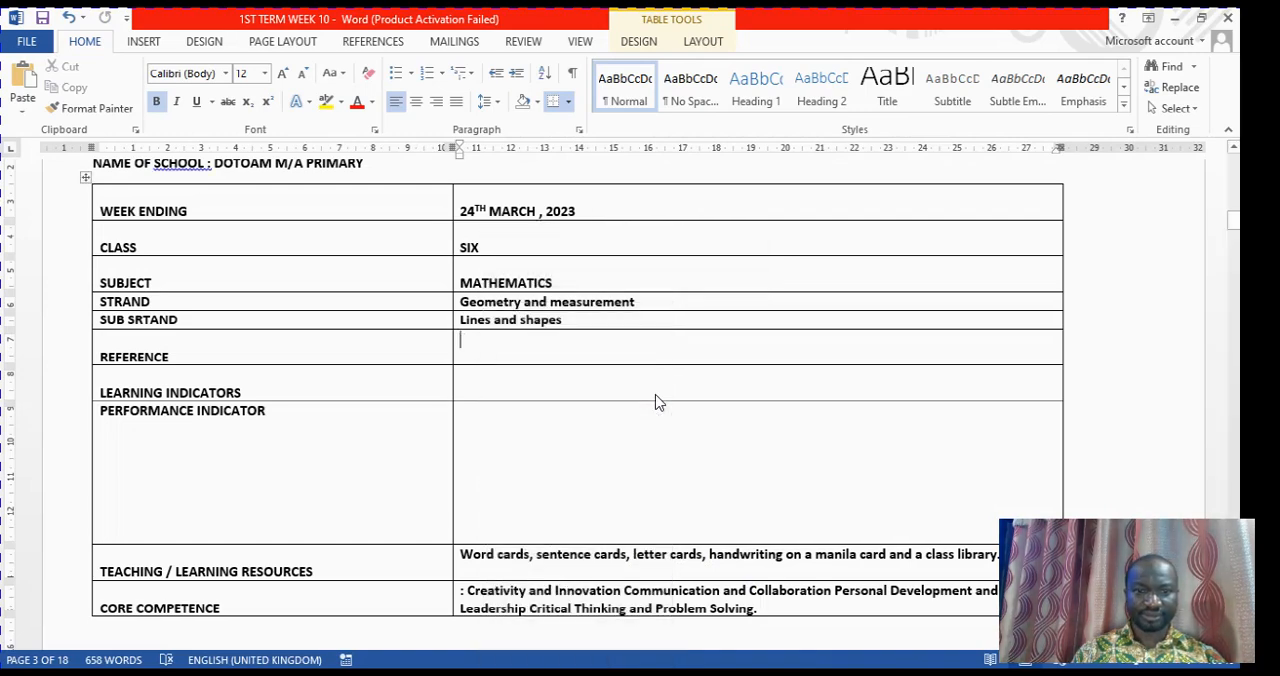
{"action": "left_click", "coordinate": [665, 418]}
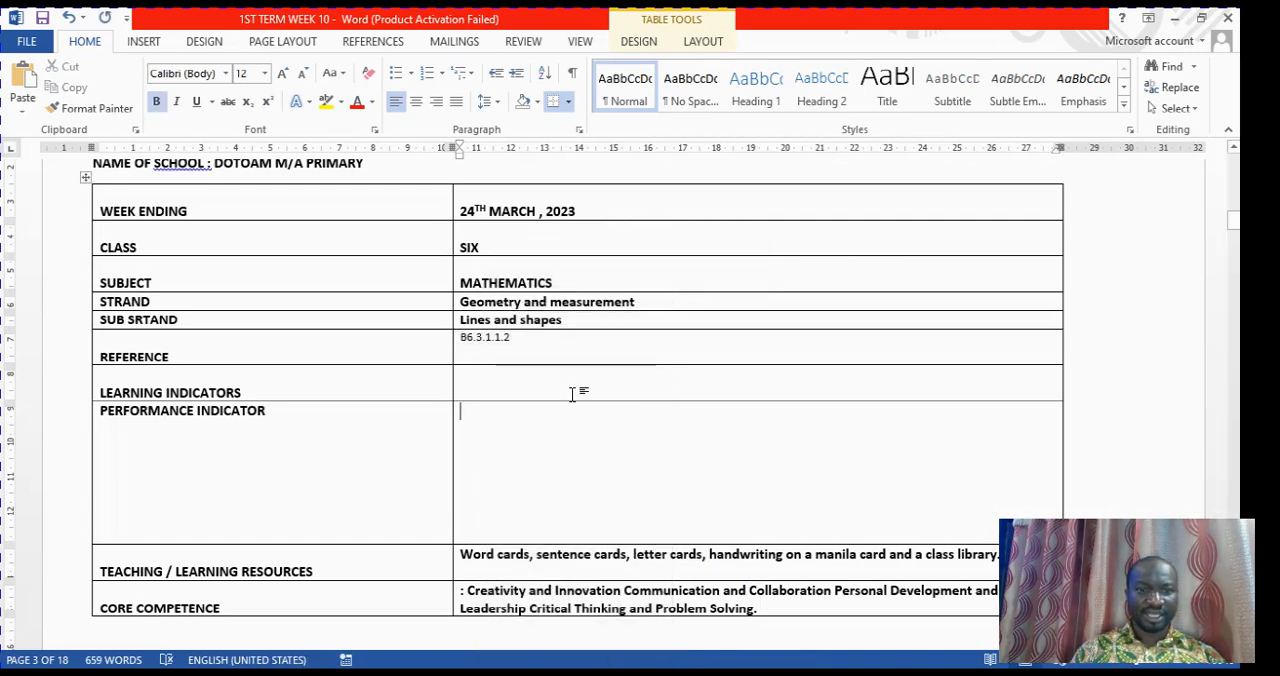
Copy "Construct rectangular and triangular prisms from their nets" from B6-WEEK10-NOTES-1 and paste it as text only into the LEARNING INDICATORS cell of 1ST TERM WEEK 10
{"action": "left_click", "coordinate": [499, 393]}
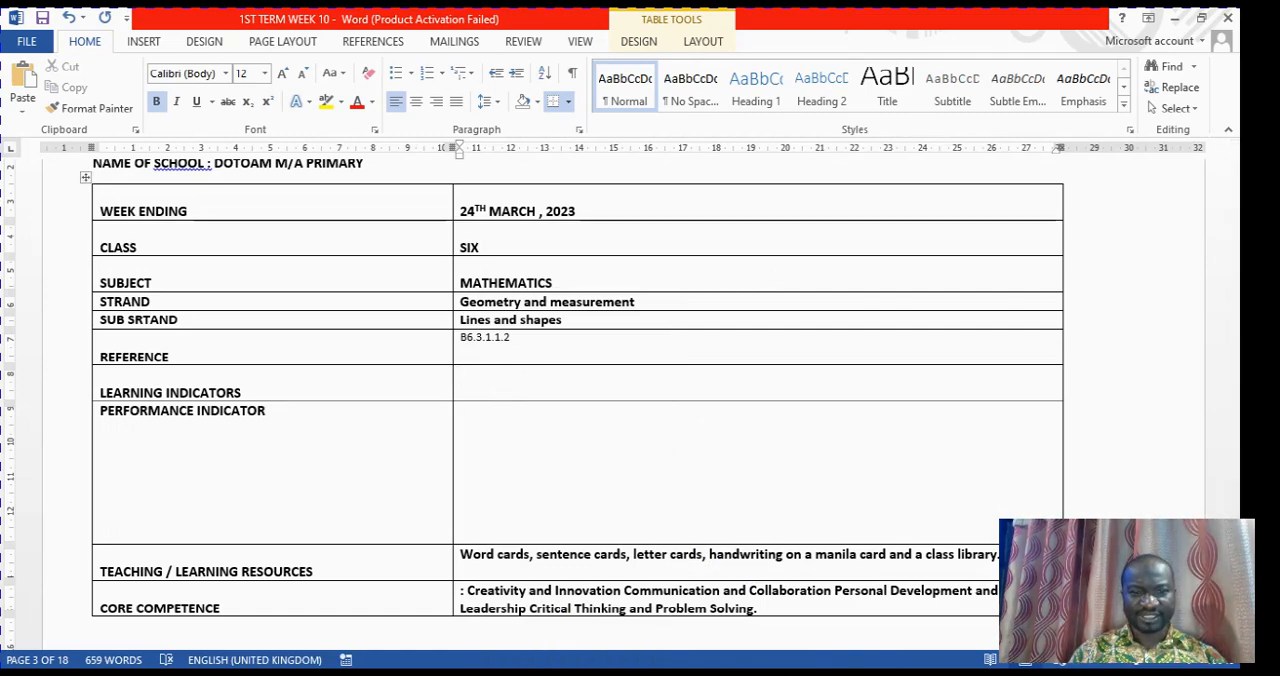
{"action": "mouse_move", "coordinate": [697, 675]}
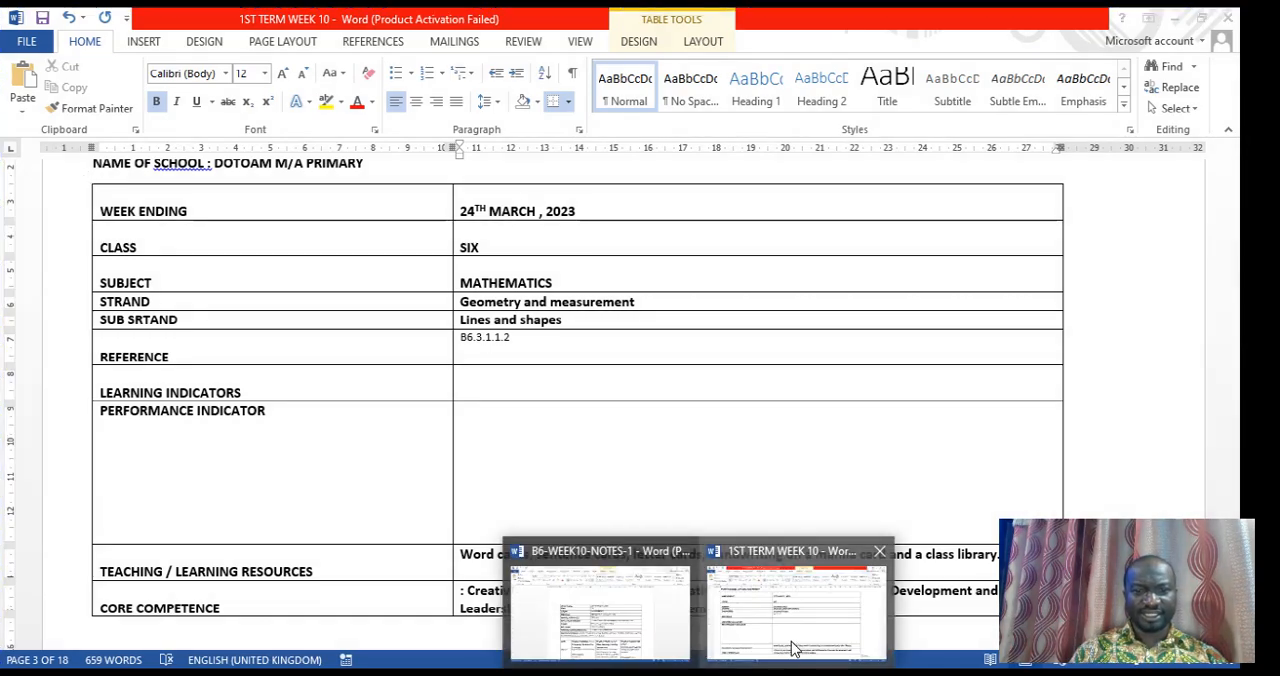
{"action": "left_click", "coordinate": [640, 640]}
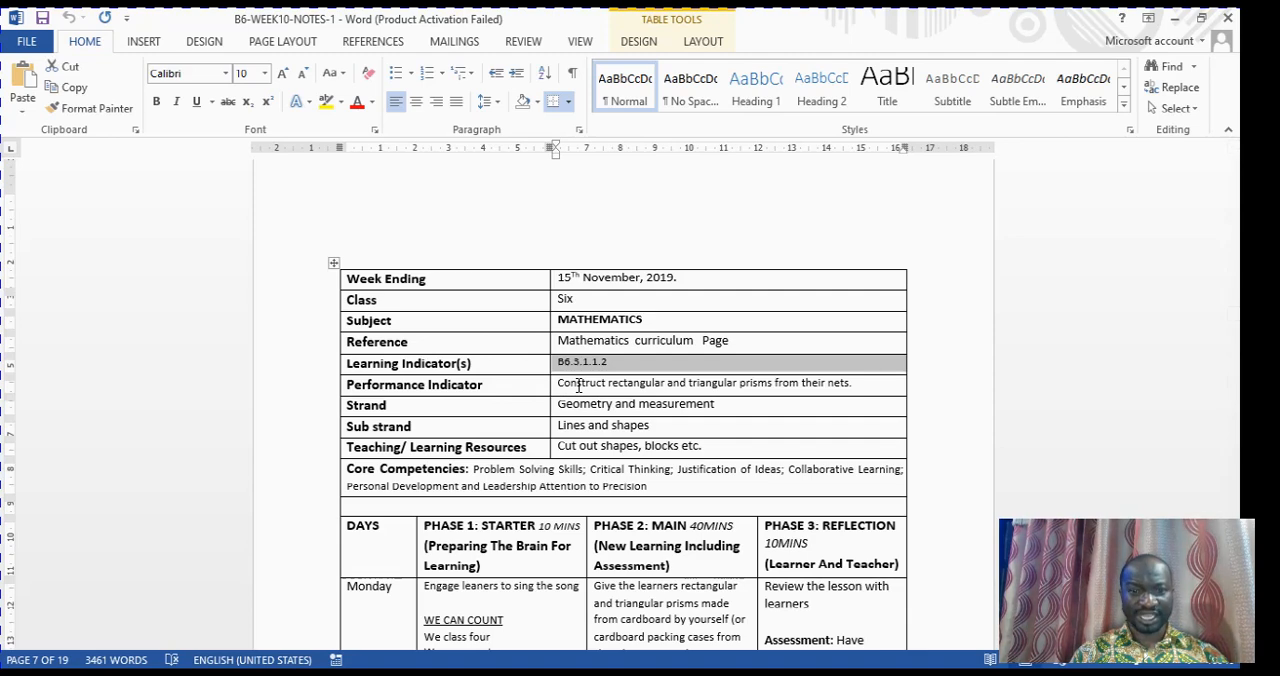
{"action": "left_click_drag", "start_coordinate": [558, 385], "coordinate": [871, 386]}
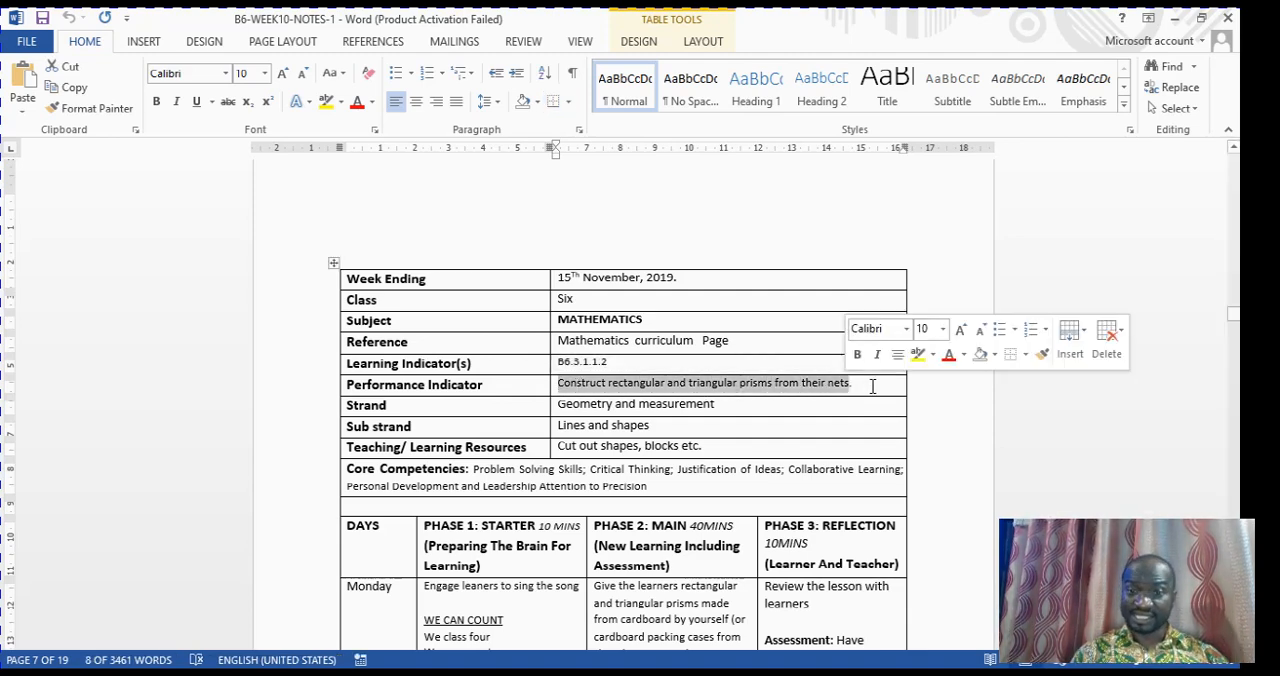
{"action": "right_click", "coordinate": [740, 390]}
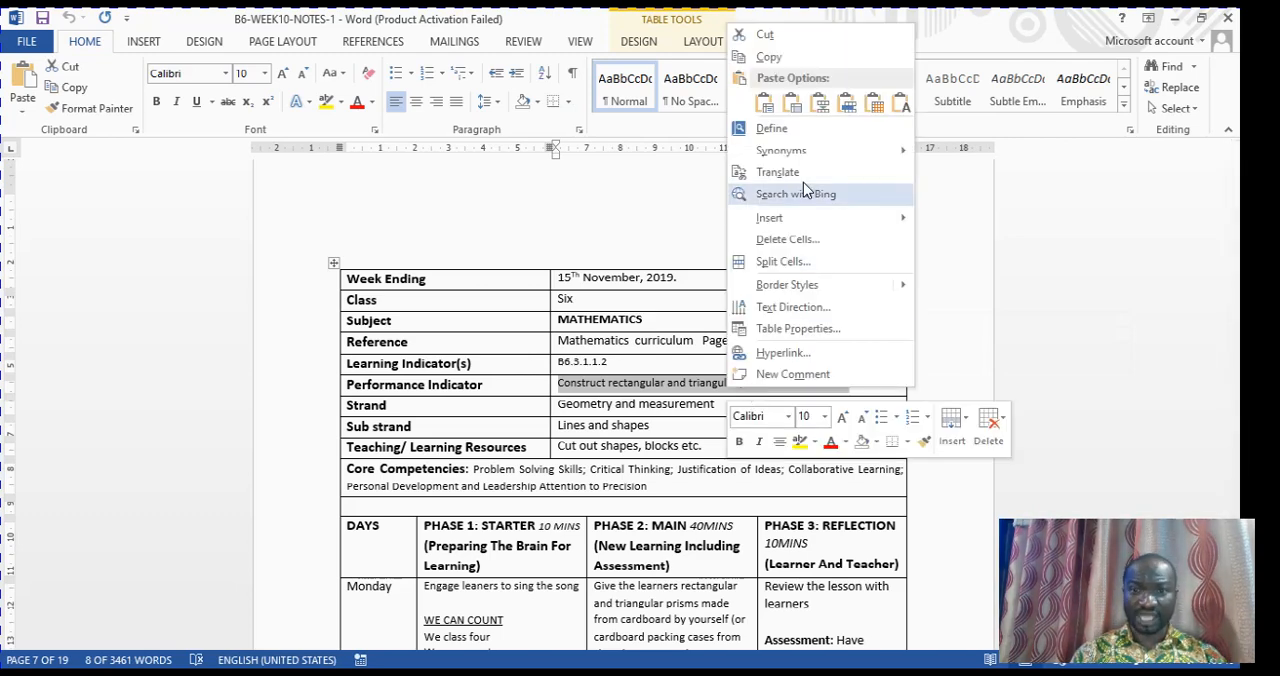
{"action": "left_click", "coordinate": [797, 56]}
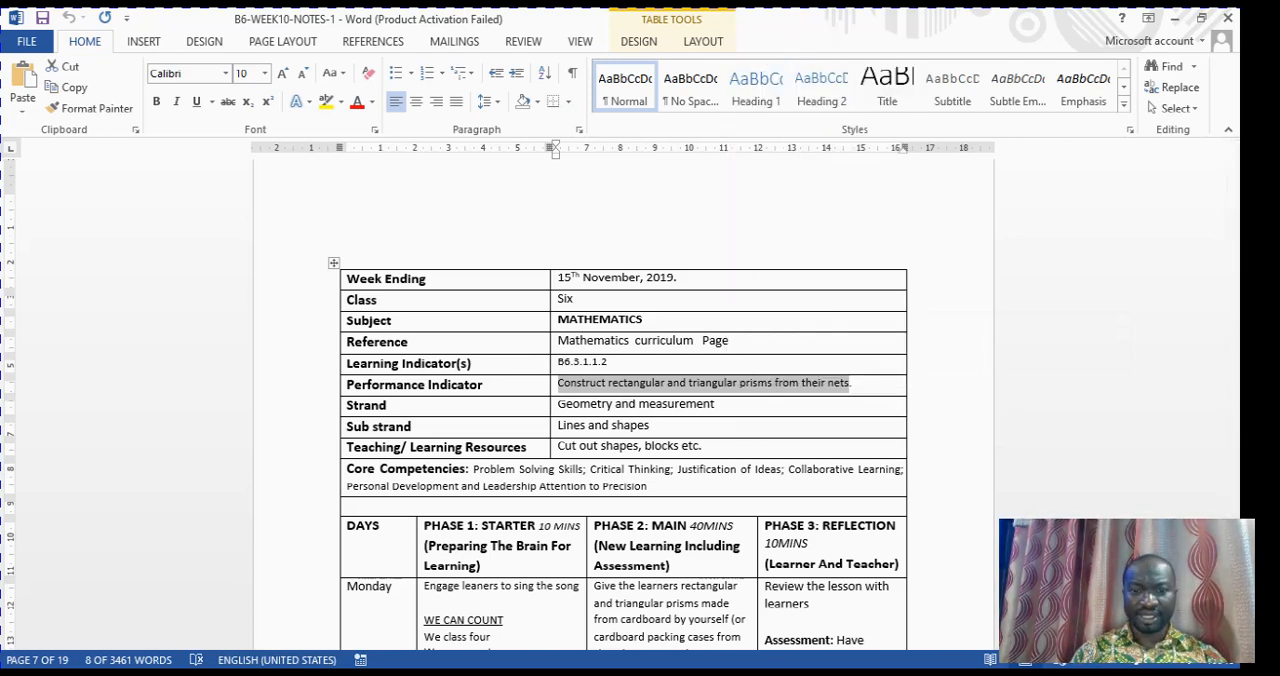
{"action": "left_click", "coordinate": [708, 671]}
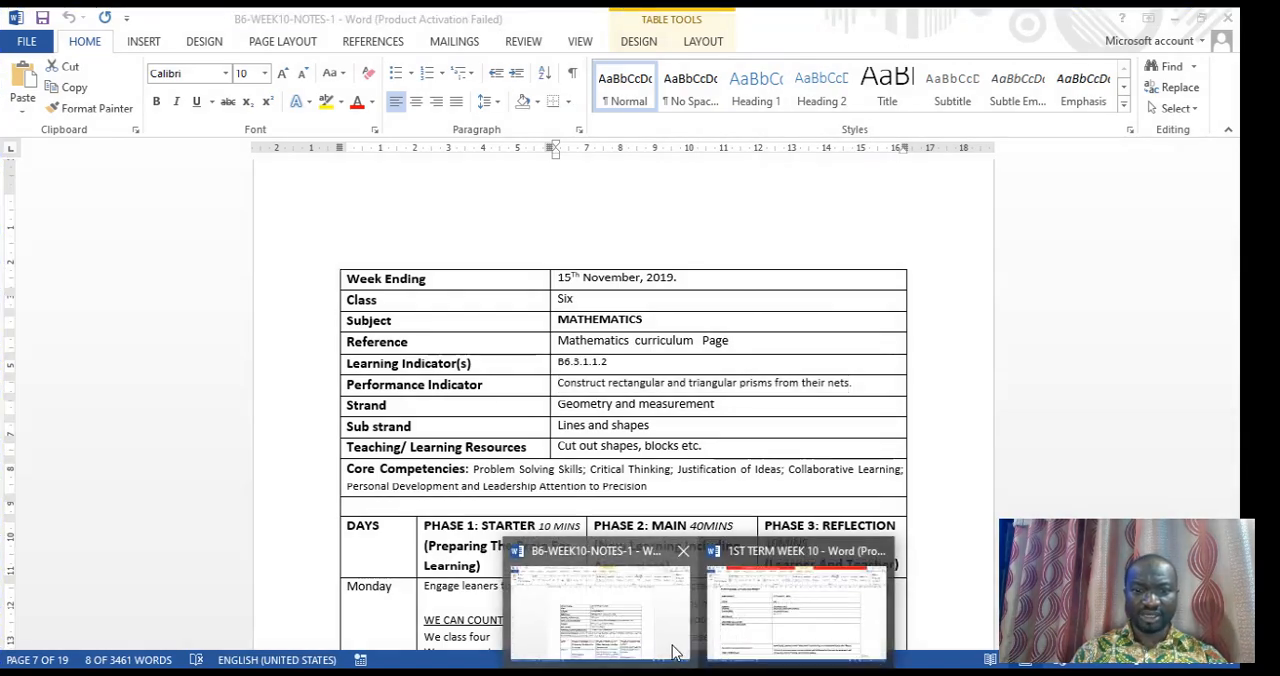
{"action": "left_click", "coordinate": [800, 630]}
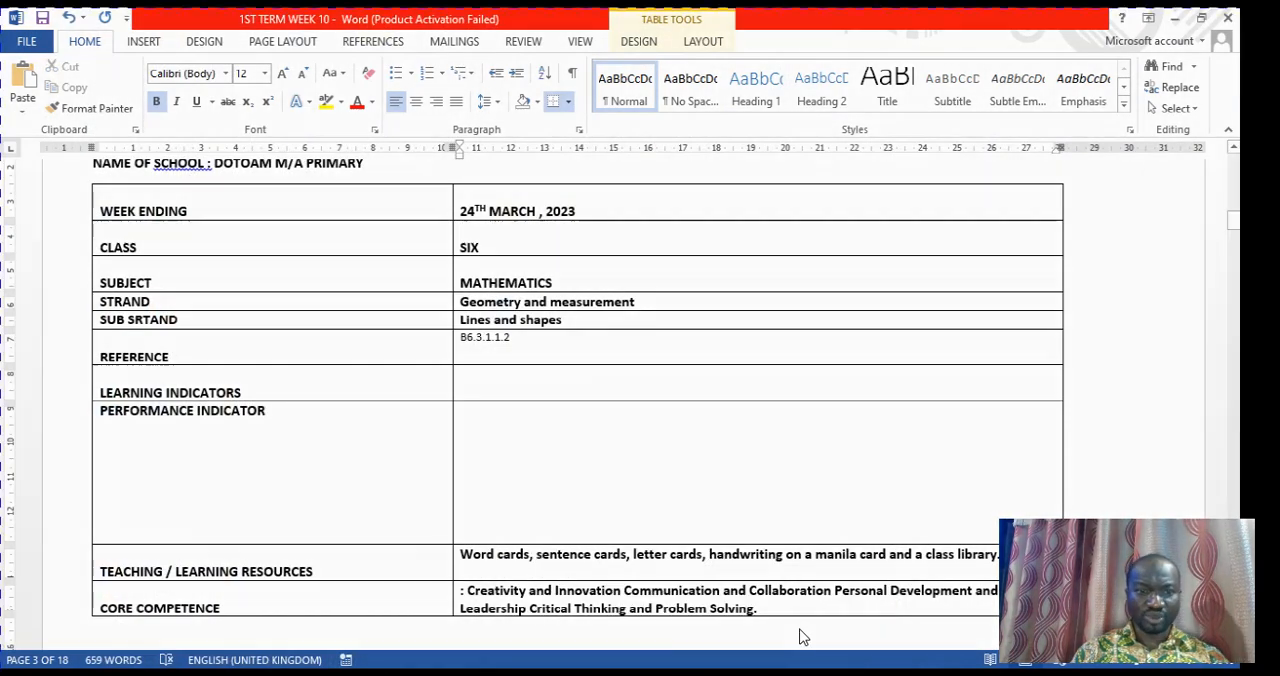
{"action": "right_click", "coordinate": [485, 378]}
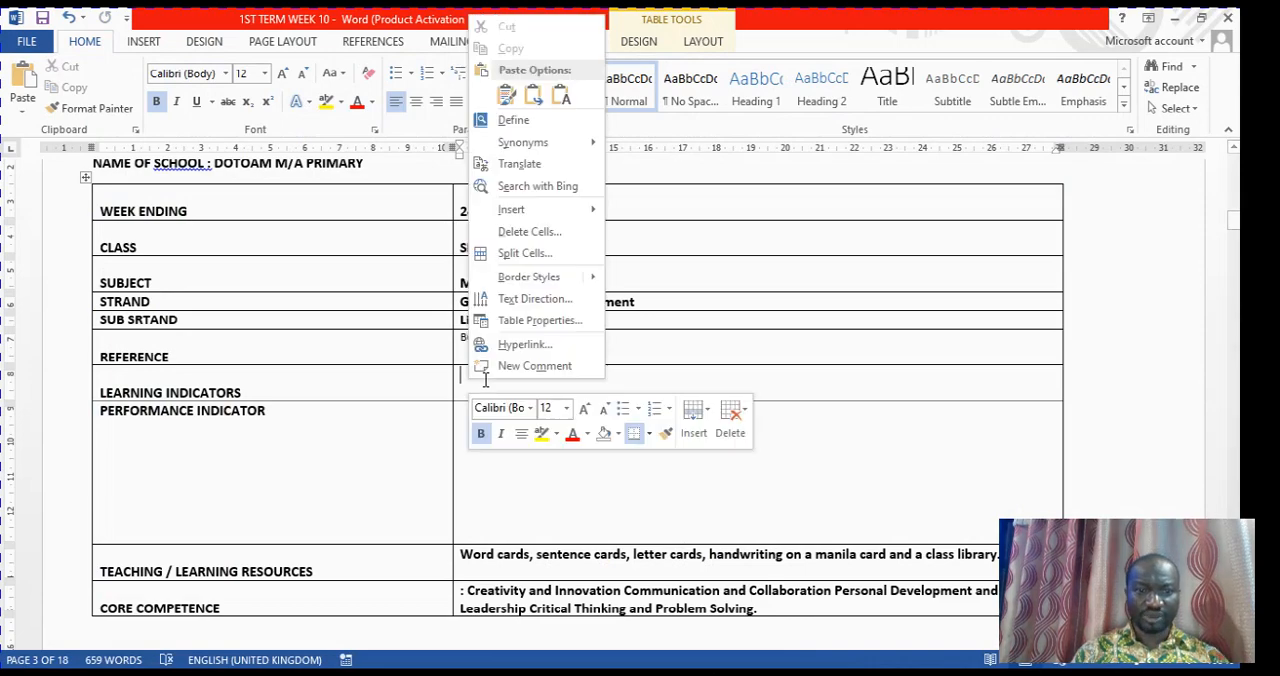
{"action": "left_click", "coordinate": [566, 95]}
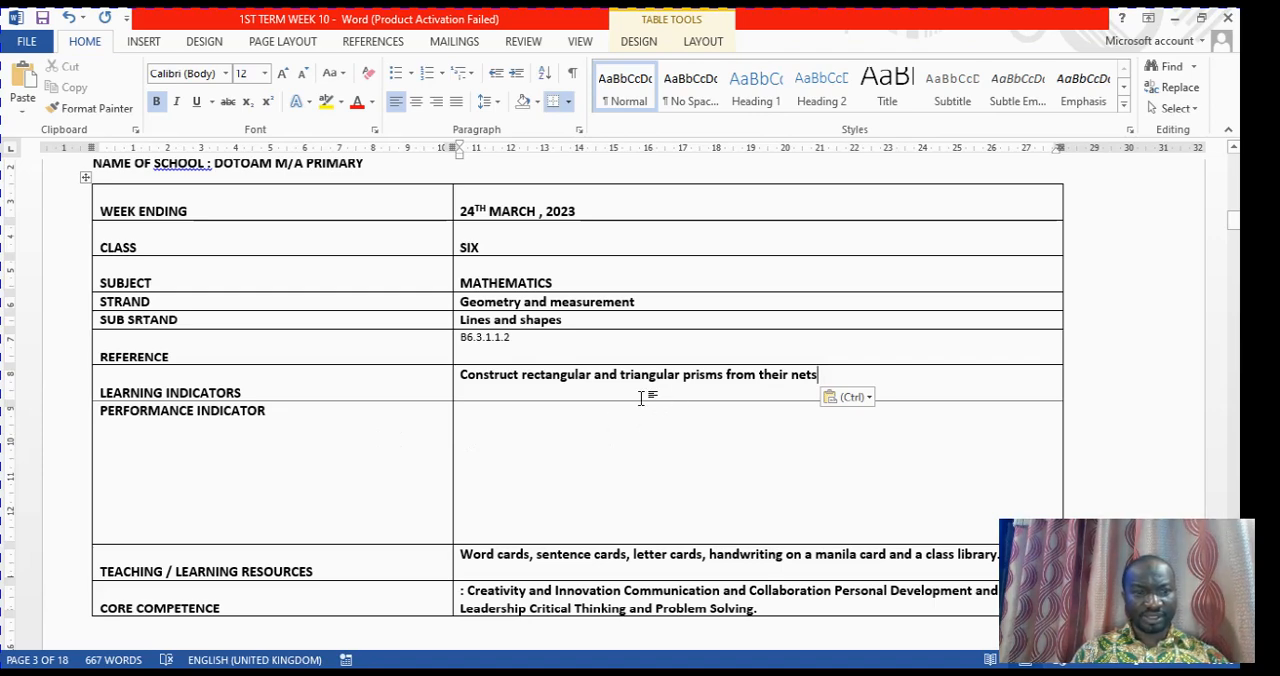
Replace the code in the REFERENCE cell of the Mathematics table with MATHEMATICS CURRICULUM
{"action": "left_click", "coordinate": [535, 339]}
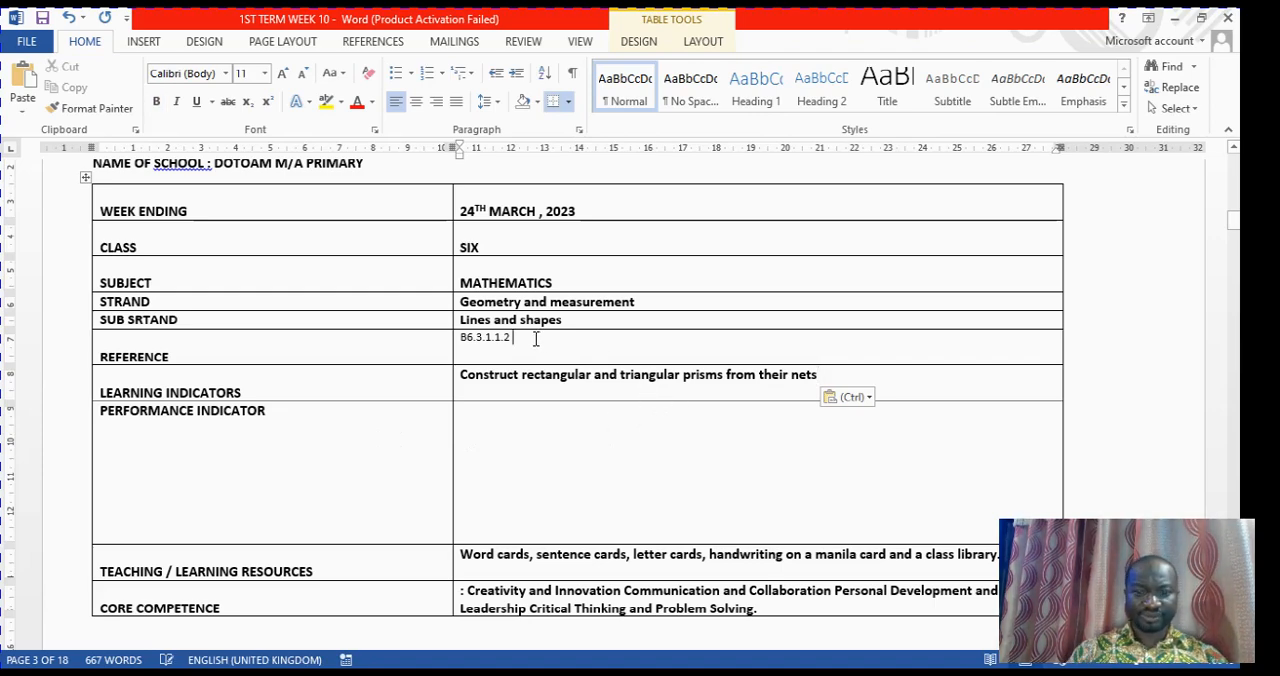
{"action": "key", "text": "BackSpace"}
{"action": "key", "text": "BackSpace"}
{"action": "key", "text": "BackSpace"}
{"action": "key", "text": "BackSpace"}
{"action": "key", "text": "BackSpace"}
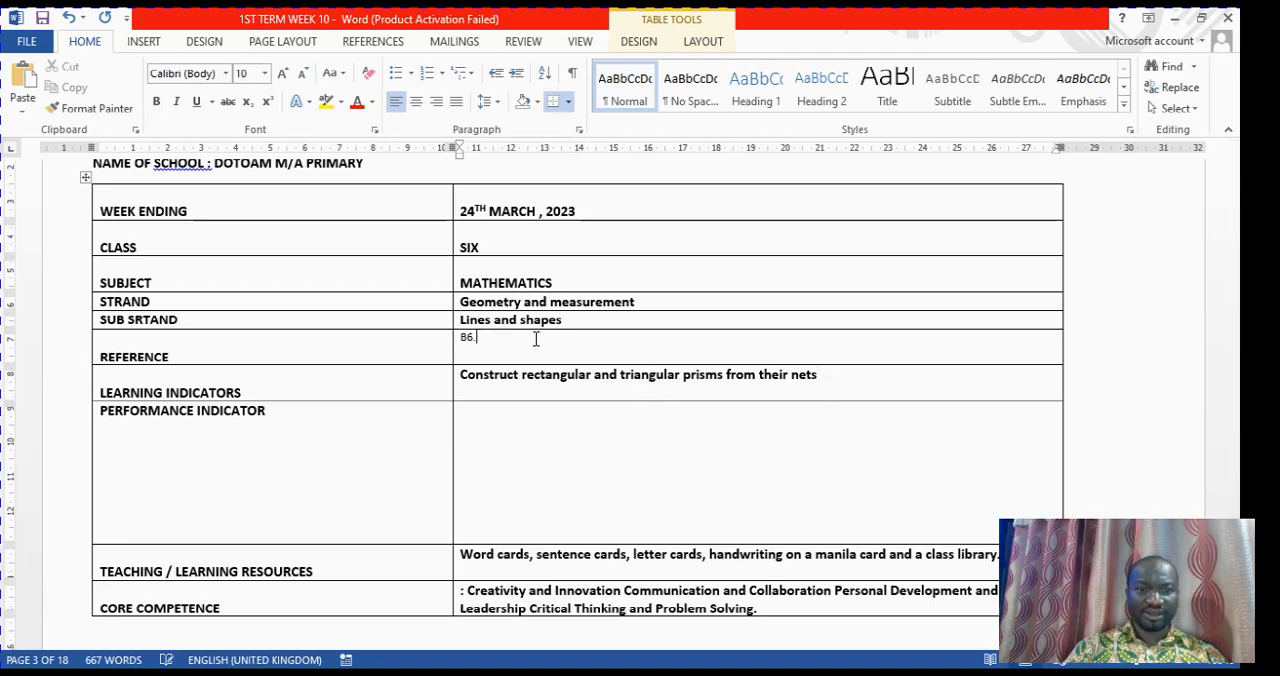
{"action": "key", "text": "BackSpace"}
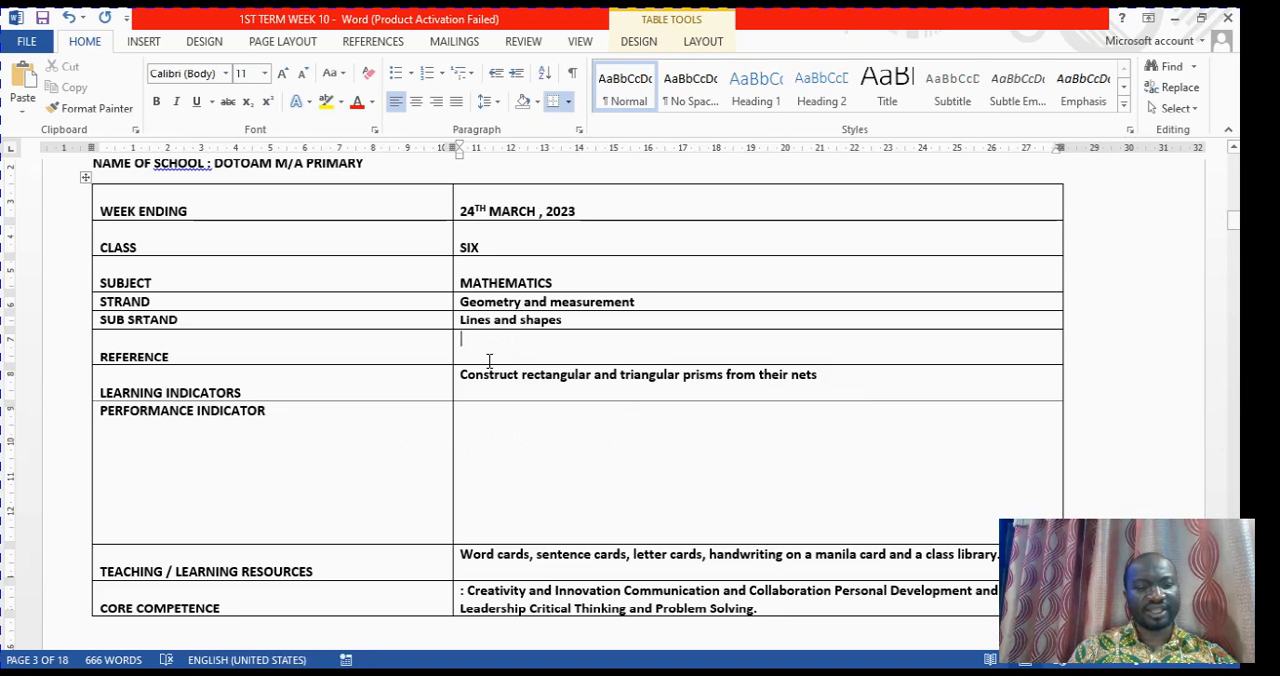
{"action": "type", "text": "MATHEMATICS"}
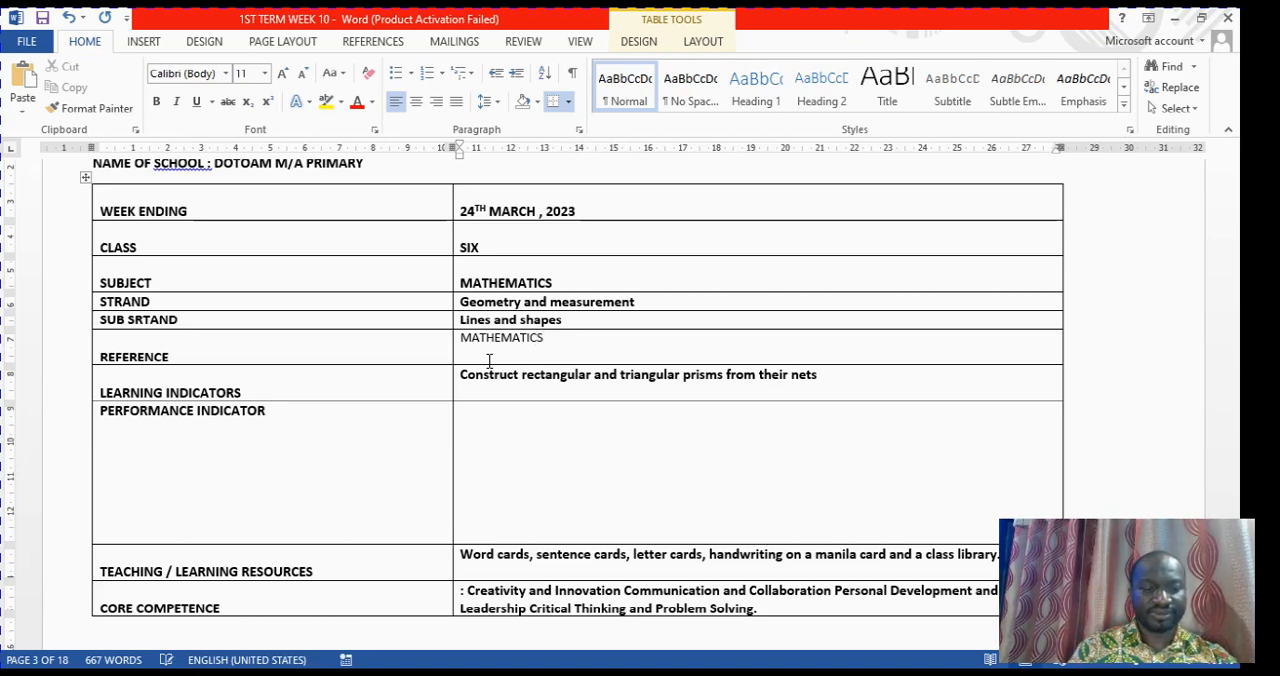
{"action": "type", "text": "CURRIC"}
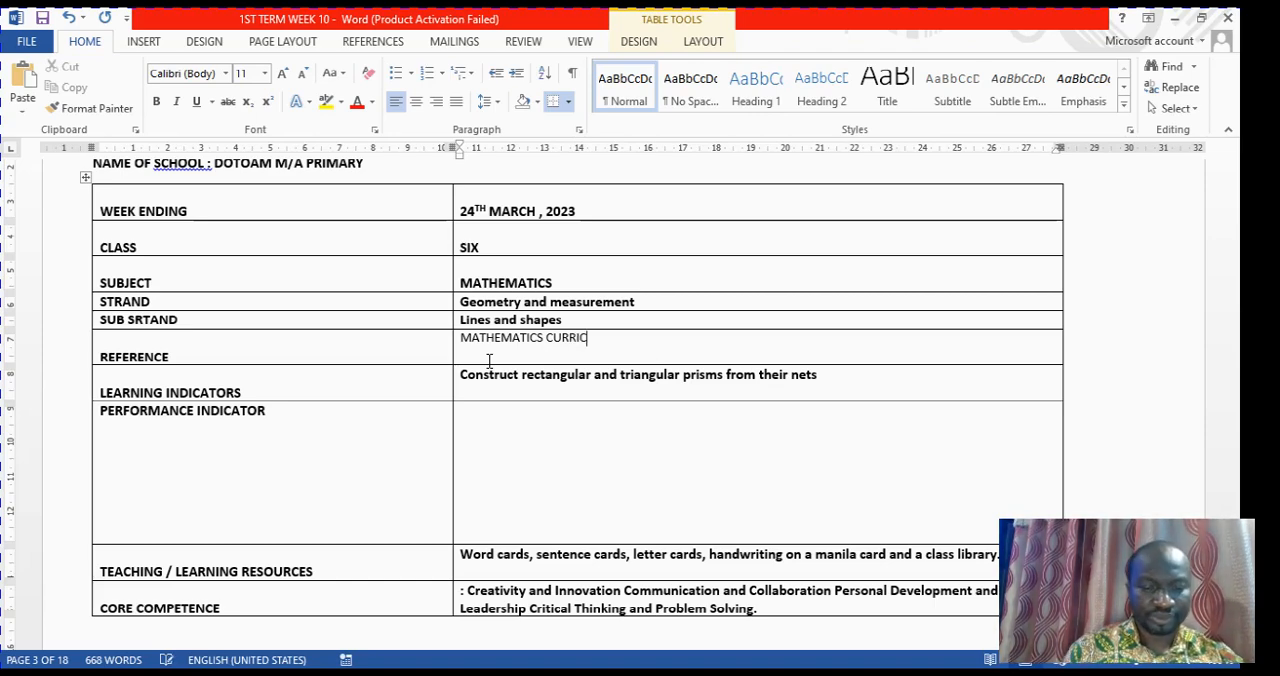
{"action": "type", "text": "ULUM"}
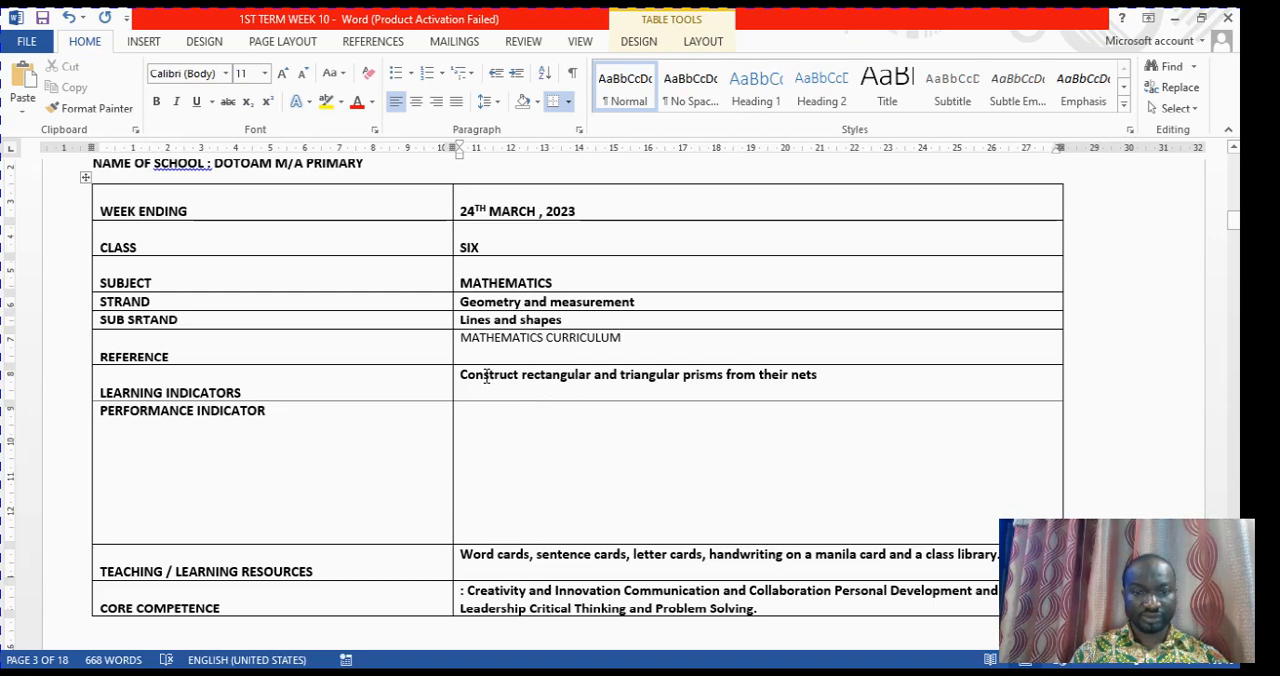
Delete the sentence about constructing prisms from the LEARNING INDICATORS cell of the Mathematics table
{"action": "left_click", "coordinate": [843, 379]}
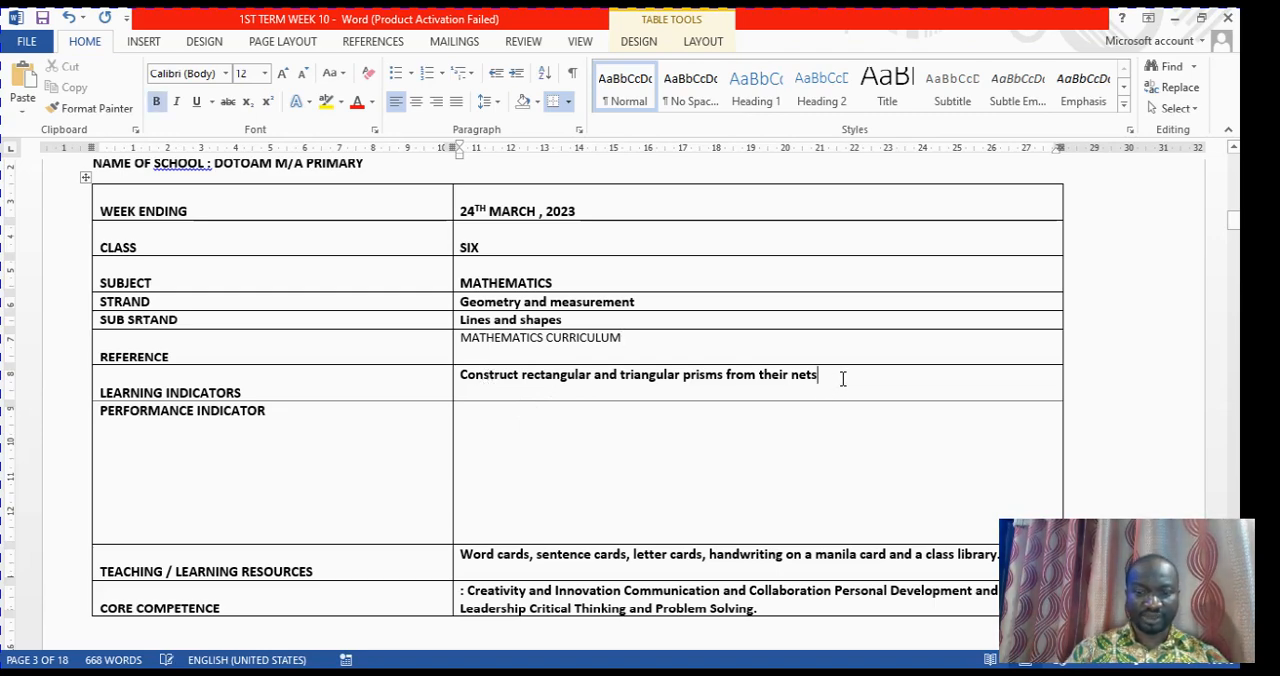
{"action": "key", "text": "BackSpace"}
{"action": "key", "text": "BackSpace"}
{"action": "key", "text": "BackSpace"}
{"action": "key", "text": "BackSpace"}
{"action": "key", "text": "BackSpace"}
{"action": "key", "text": "BackSpace"}
{"action": "key", "text": "BackSpace"}
{"action": "key", "text": "BackSpace"}
{"action": "key", "text": "BackSpace"}
{"action": "key", "text": "BackSpace"}
{"action": "key", "text": "BackSpace"}
{"action": "key", "text": "BackSpace"}
{"action": "key", "text": "BackSpace"}
{"action": "key", "text": "BackSpace"}
{"action": "key", "text": "BackSpace"}
{"action": "key", "text": "BackSpace"}
{"action": "key", "text": "BackSpace"}
{"action": "key", "text": "BackSpace"}
{"action": "key", "text": "BackSpace"}
{"action": "key", "text": "BackSpace"}
{"action": "key", "text": "BackSpace"}
{"action": "key", "text": "BackSpace"}
{"action": "key", "text": "BackSpace"}
{"action": "key", "text": "BackSpace"}
{"action": "key", "text": "BackSpace"}
{"action": "key", "text": "BackSpace"}
{"action": "key", "text": "BackSpace"}
{"action": "key", "text": "BackSpace"}
{"action": "key", "text": "BackSpace"}
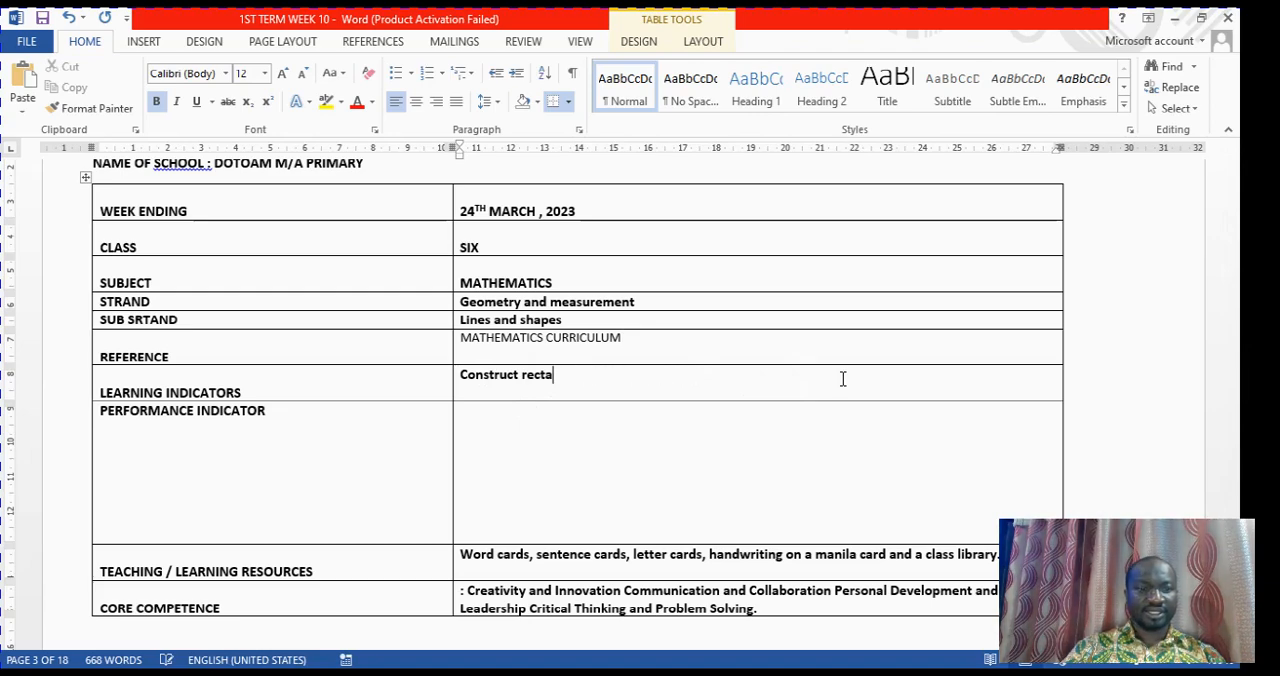
{"action": "key", "text": "BackSpace"}
{"action": "key", "text": "BackSpace"}
{"action": "key", "text": "BackSpace"}
{"action": "key", "text": "BackSpace"}
{"action": "key", "text": "BackSpace"}
{"action": "key", "text": "BackSpace"}
{"action": "key", "text": "BackSpace"}
{"action": "key", "text": "BackSpace"}
{"action": "key", "text": "BackSpace"}
{"action": "key", "text": "BackSpace"}
{"action": "key", "text": "BackSpace"}
{"action": "key", "text": "BackSpace"}
{"action": "key", "text": "BackSpace"}
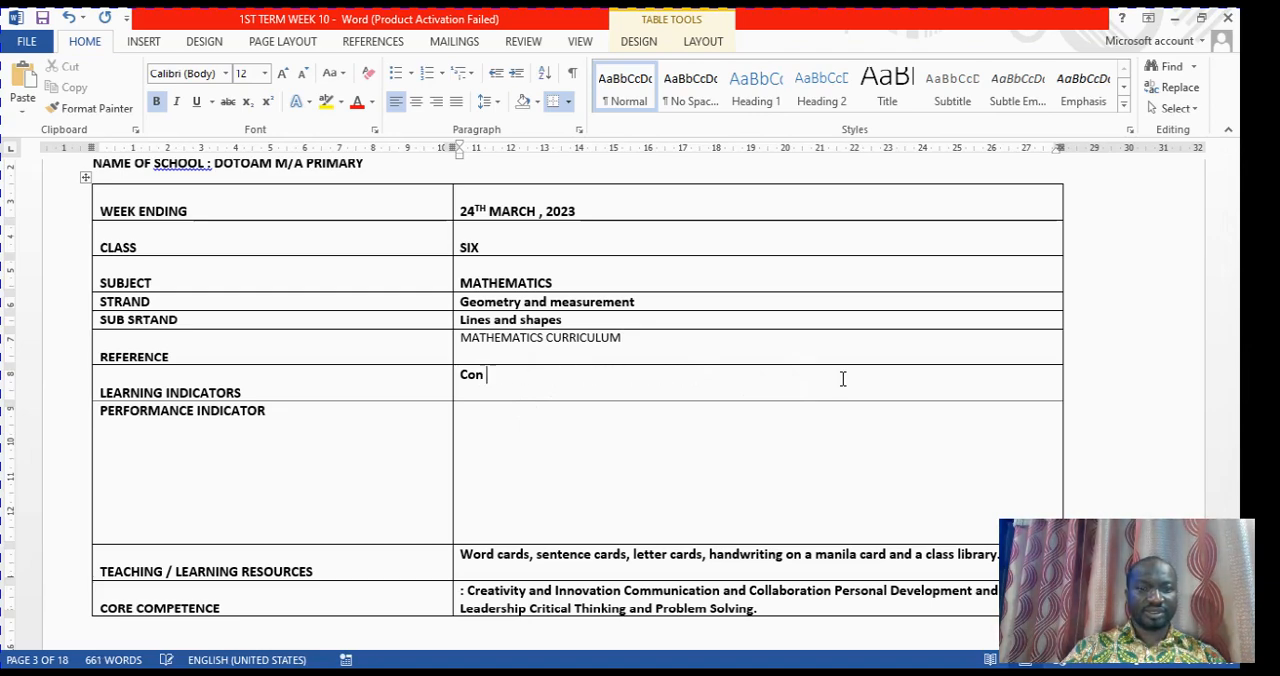
{"action": "key", "text": "BackSpace"}
{"action": "key", "text": "BackSpace"}
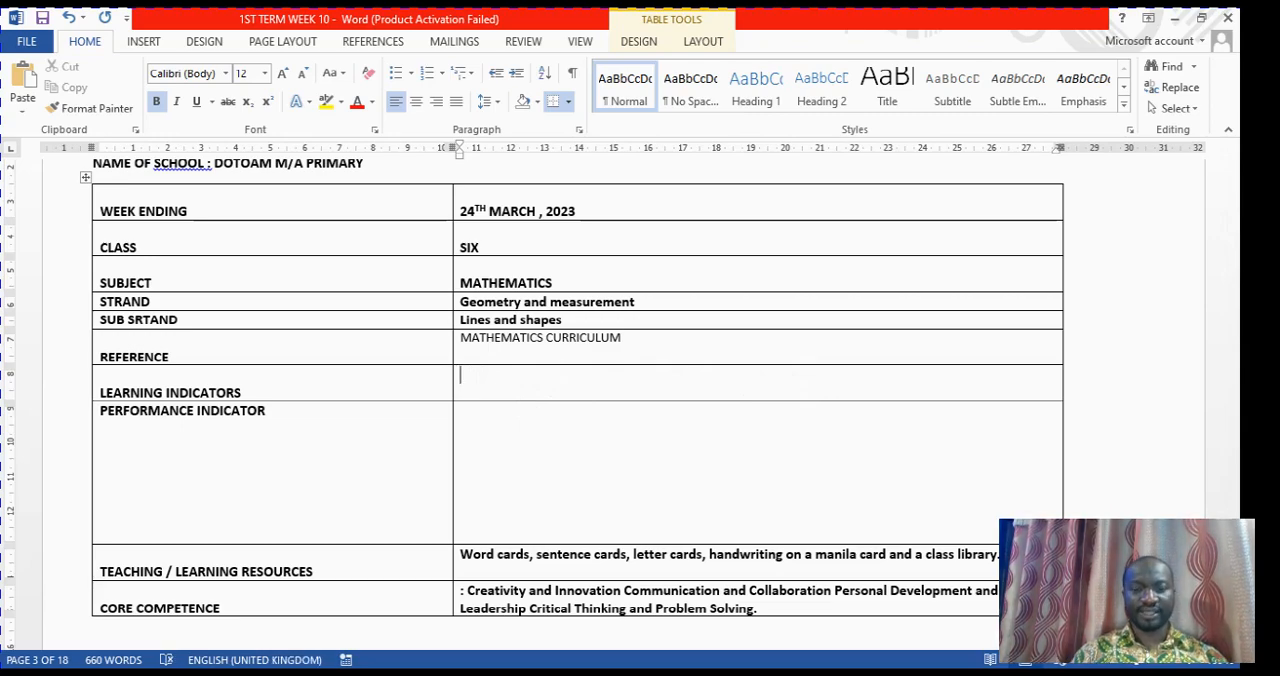
Copy the learning indicator B6.3.1.1.2 from B6-WEEK10-NOTES-1 and paste it as text only into the LEARNING INDICATORS cell of 1ST TERM WEEK 10
{"action": "left_click", "coordinate": [626, 660]}
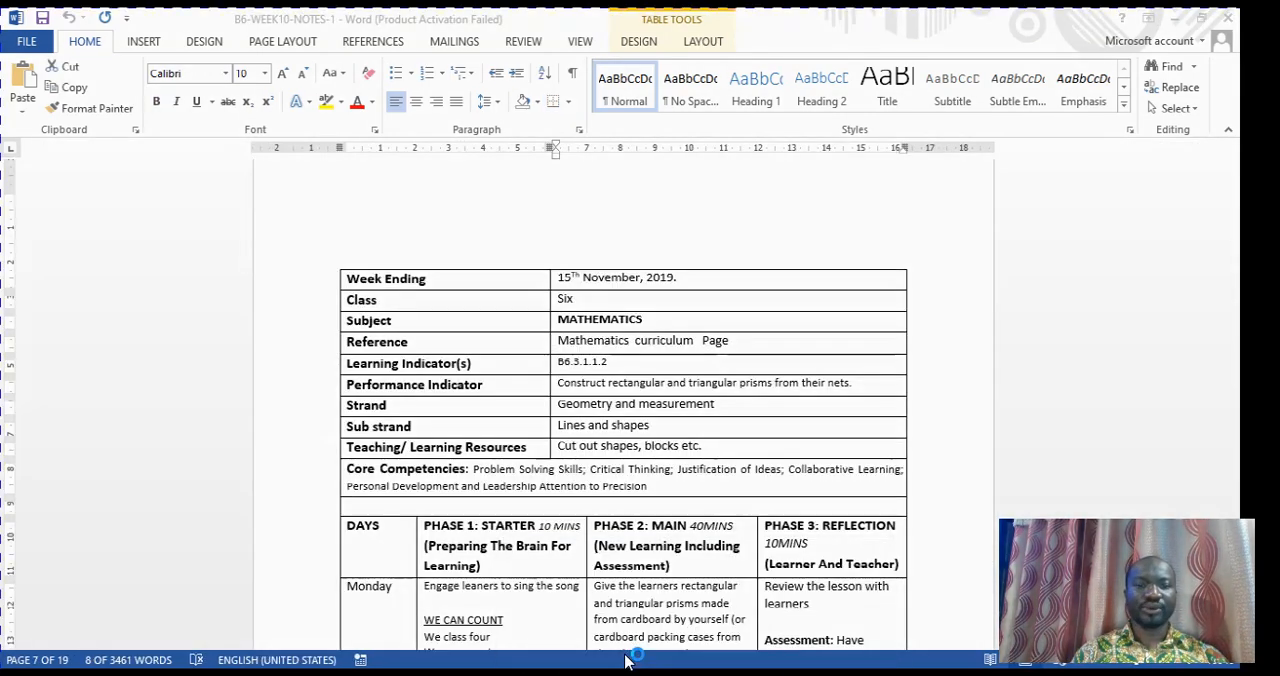
{"action": "left_click", "coordinate": [588, 366]}
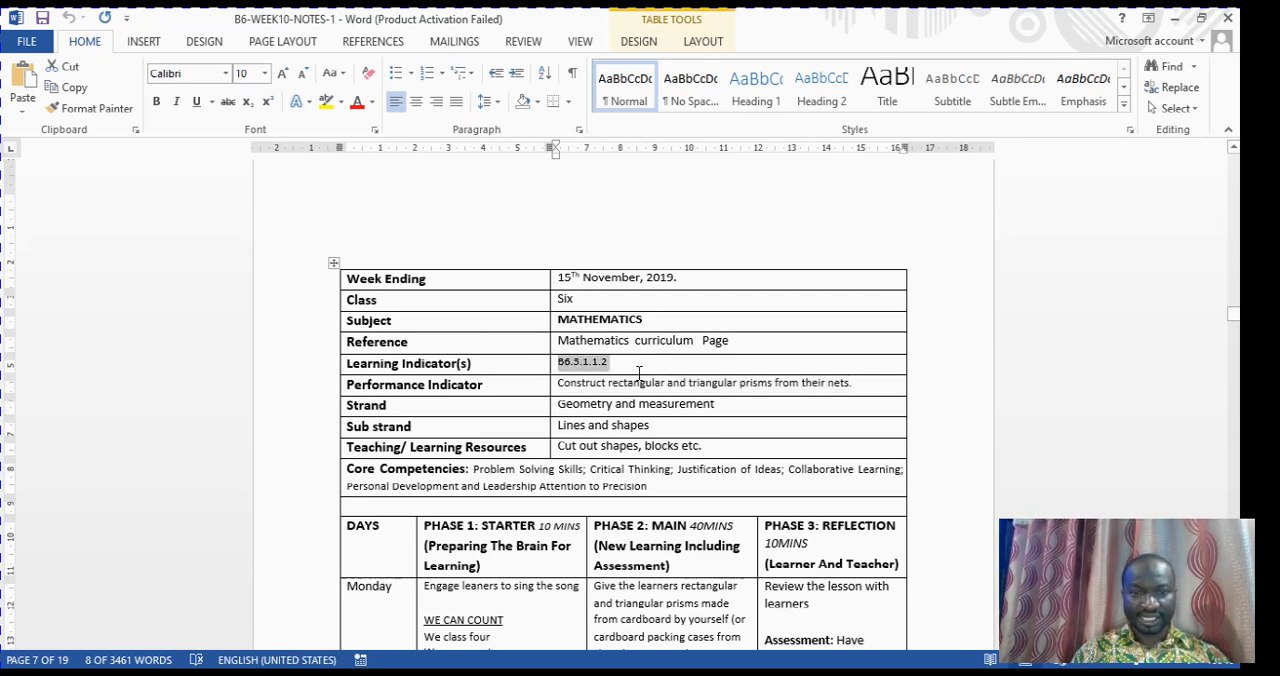
{"action": "double_click", "coordinate": [596, 366]}
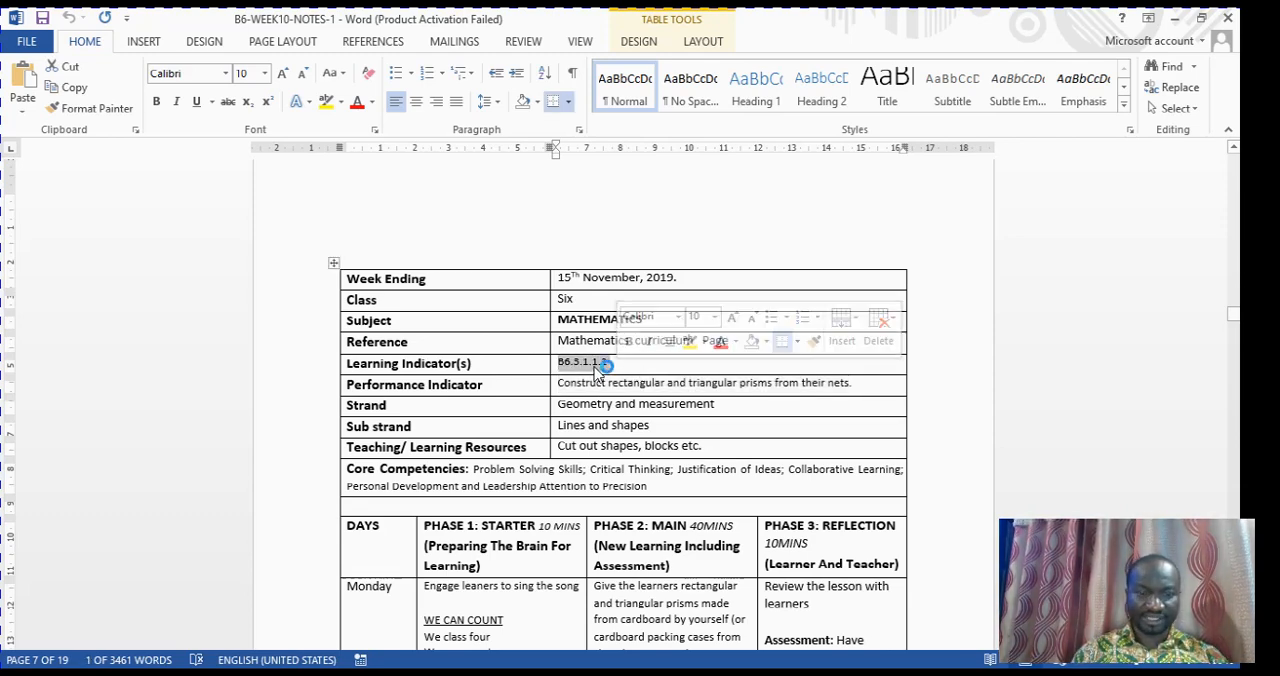
{"action": "right_click", "coordinate": [594, 365]}
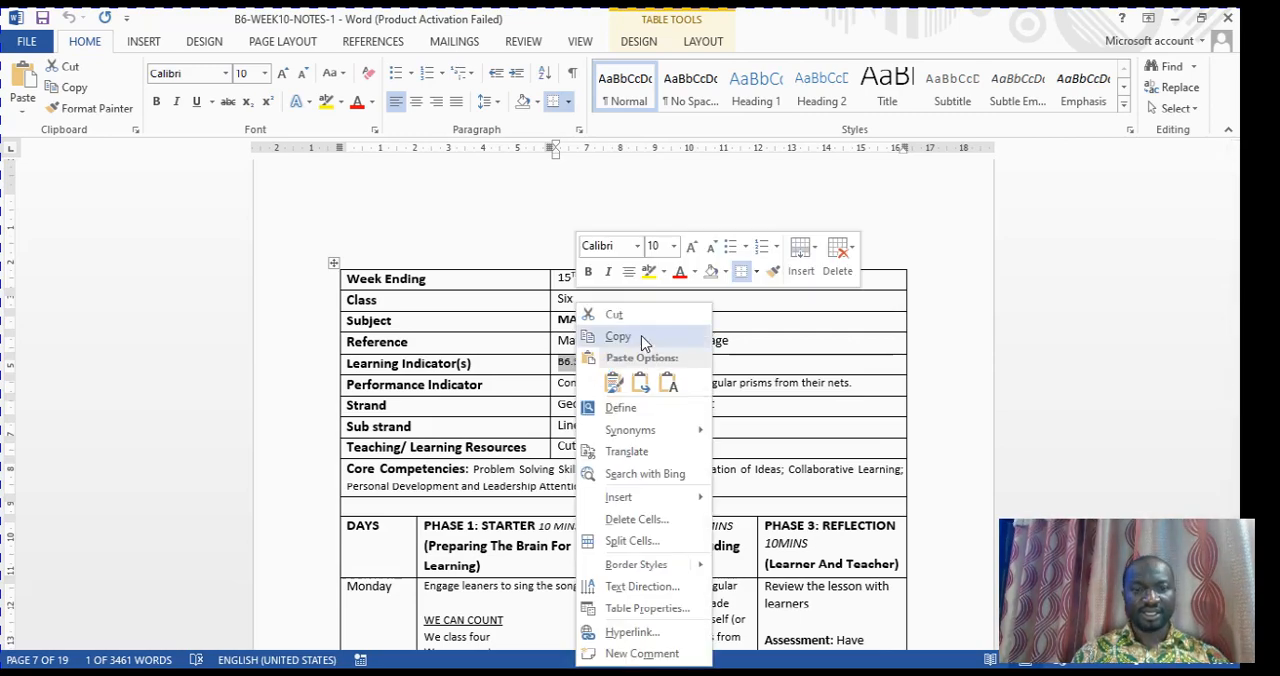
{"action": "left_click", "coordinate": [642, 338]}
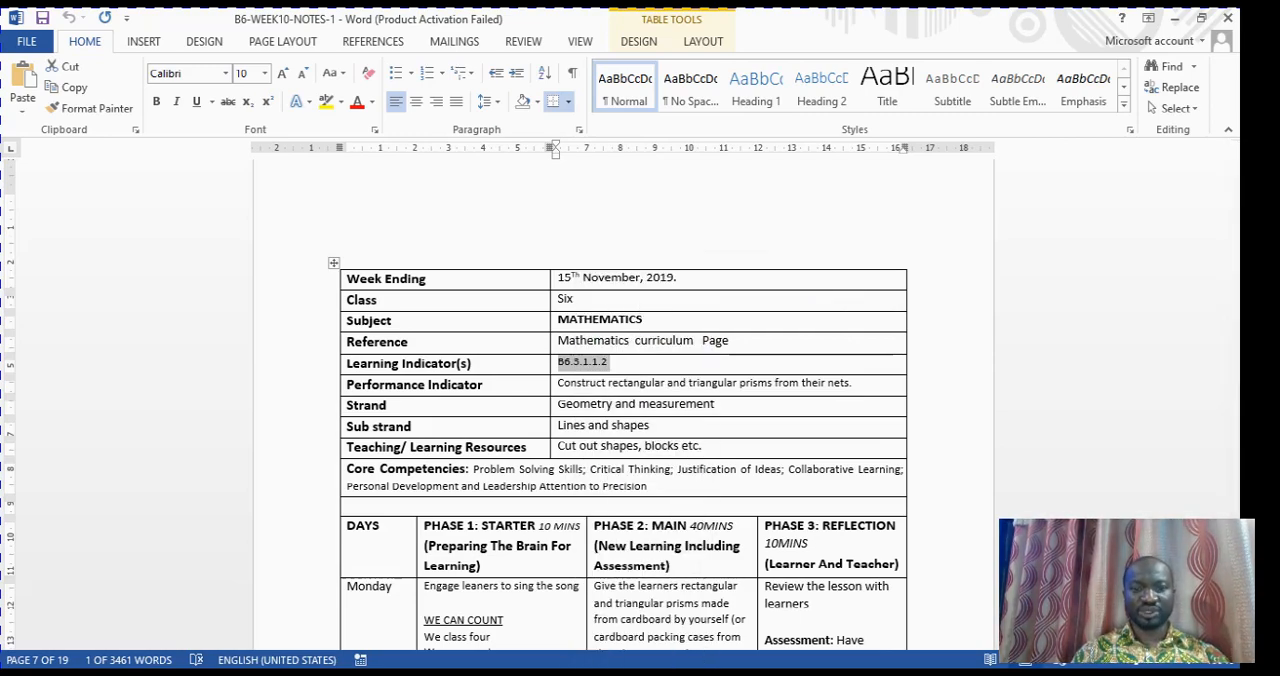
{"action": "left_click", "coordinate": [808, 616]}
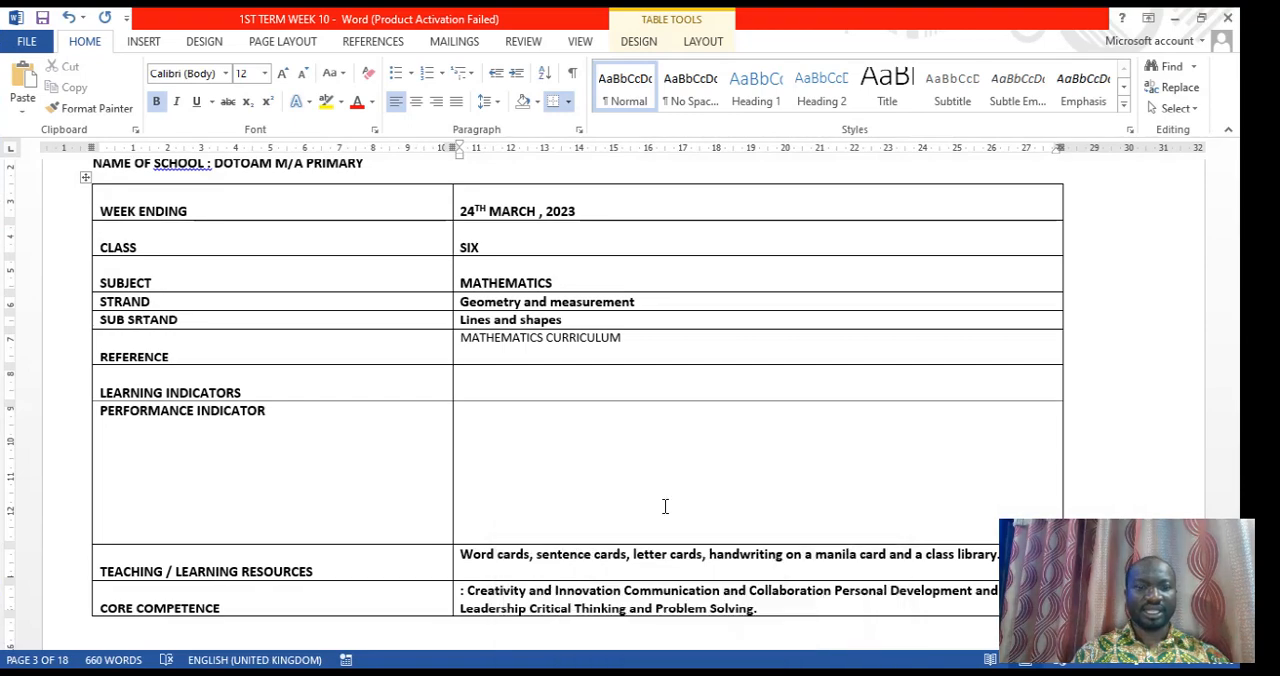
{"action": "left_click", "coordinate": [457, 370]}
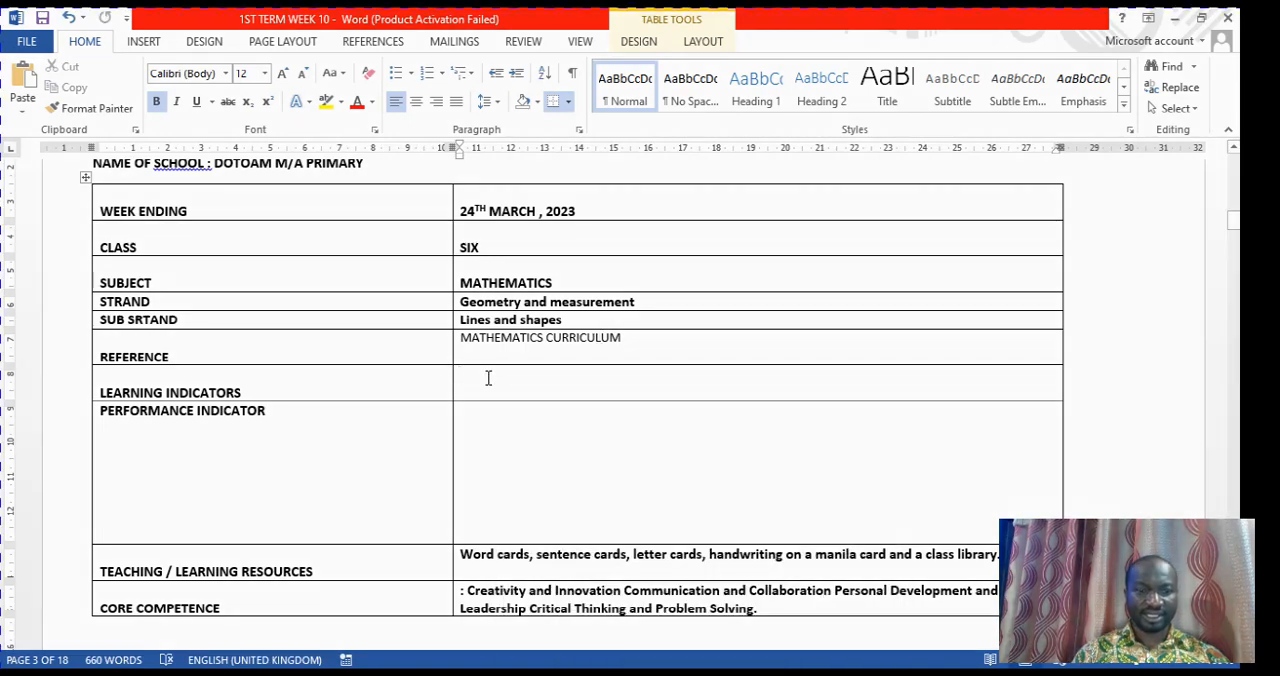
{"action": "right_click", "coordinate": [488, 377]}
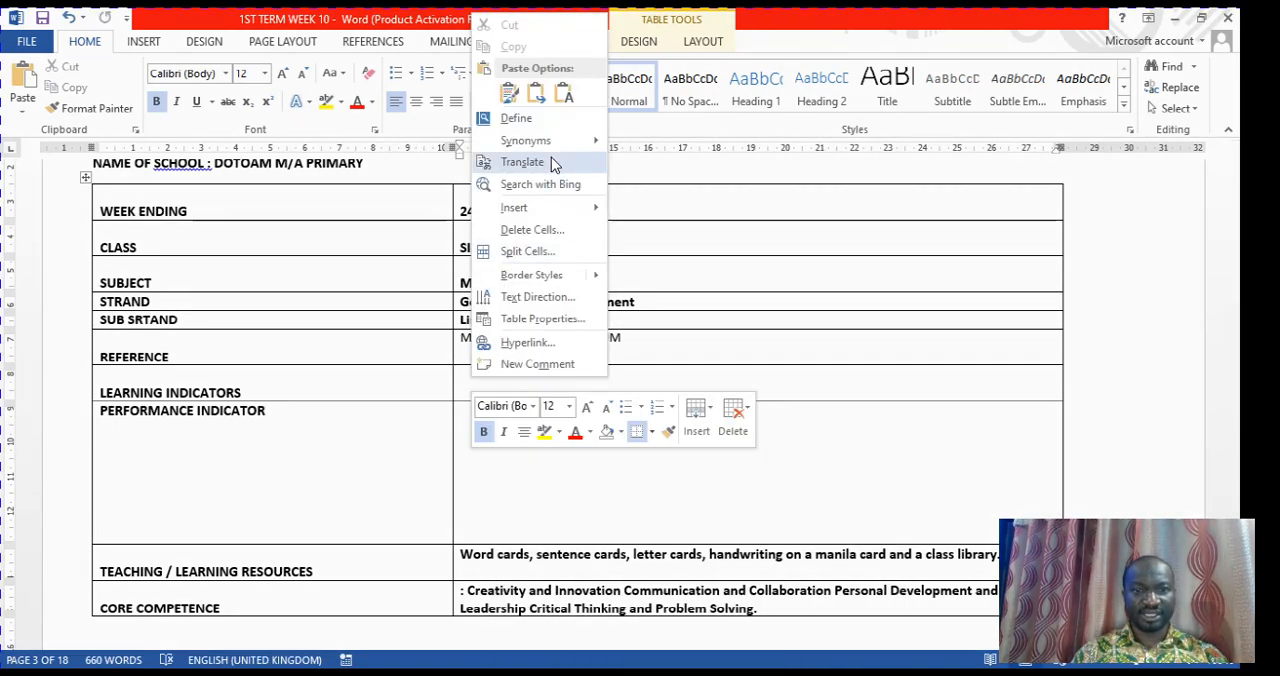
{"action": "left_click", "coordinate": [572, 94]}
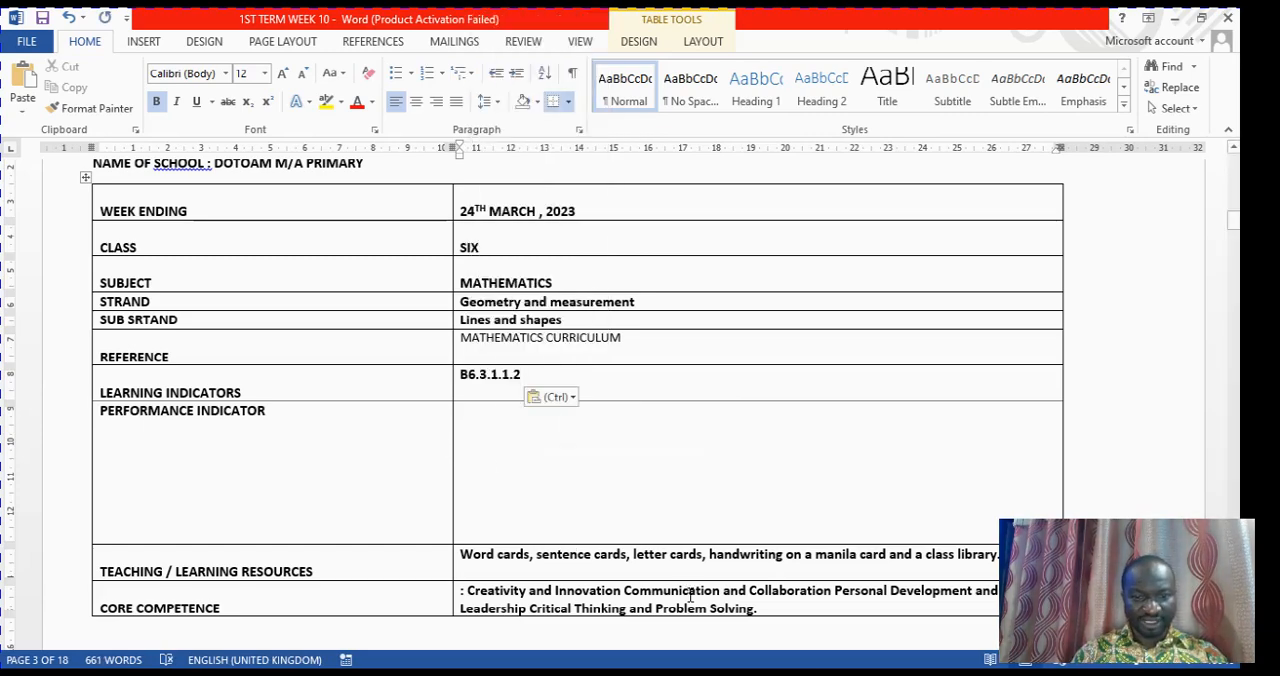
Copy the performance indicator "Construct rectangular and triangular prisms from their nets" from the Mathematics table in B6-WEEK10-NOTES-1
{"action": "mouse_move", "coordinate": [612, 672]}
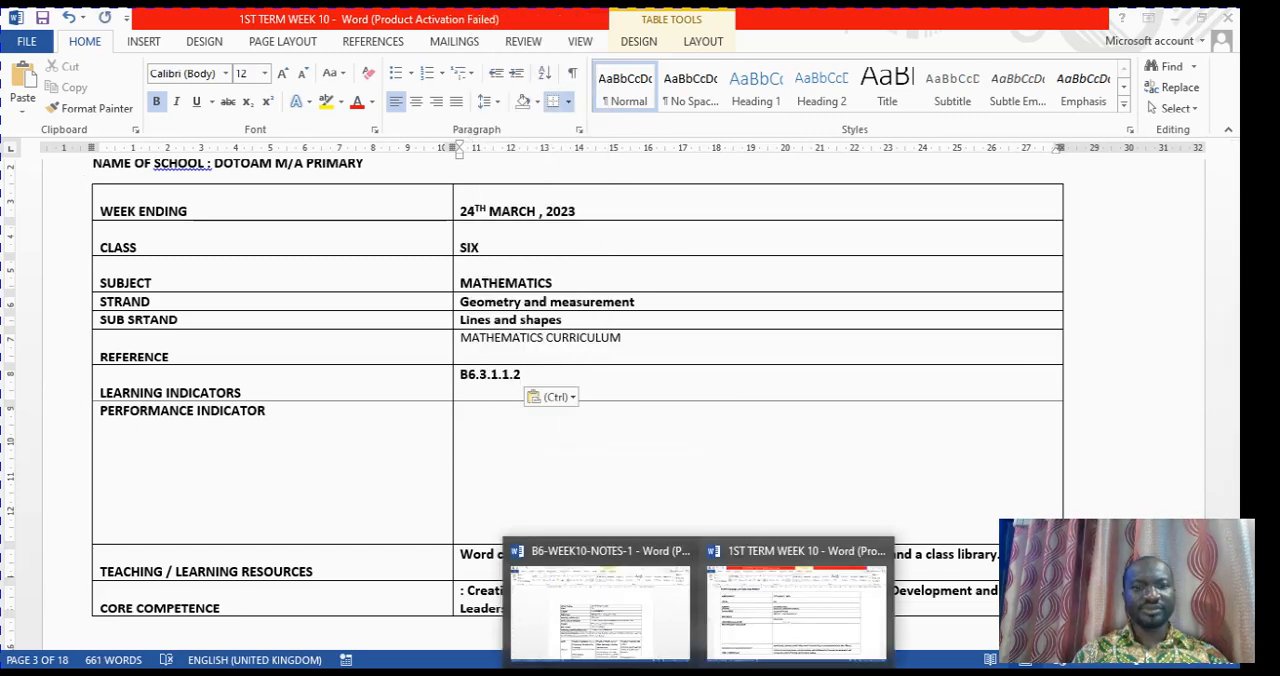
{"action": "left_click", "coordinate": [632, 643]}
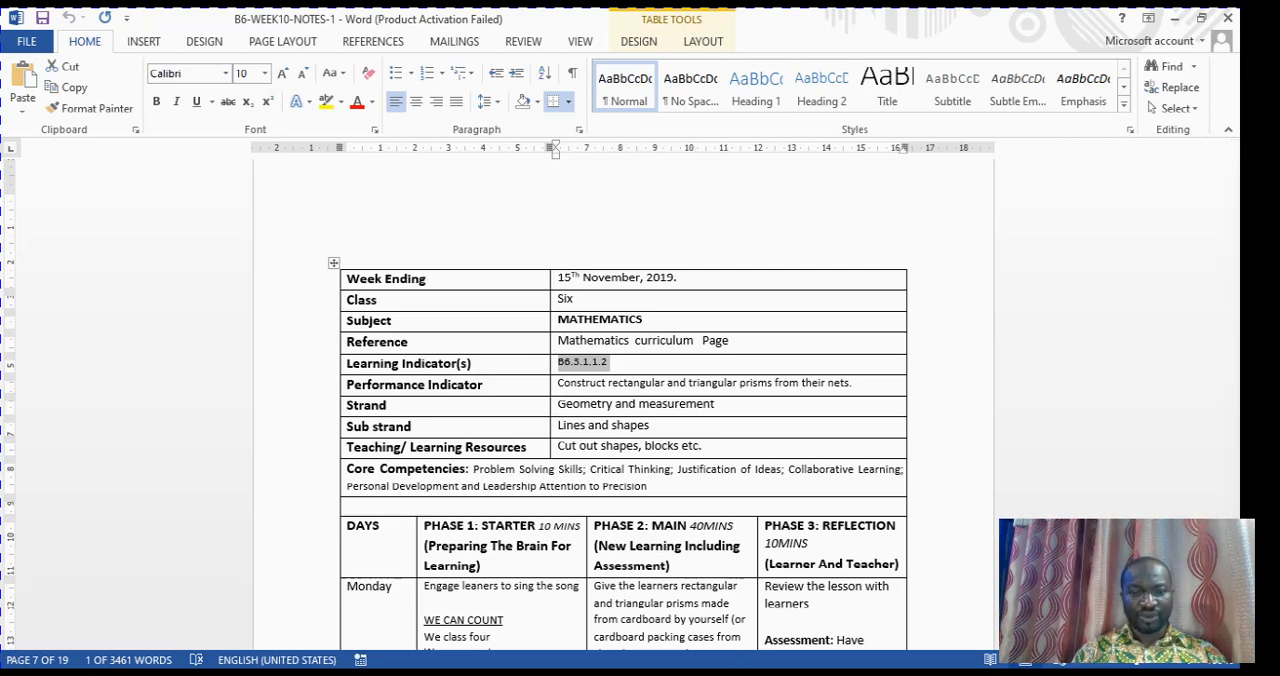
{"action": "mouse_move", "coordinate": [680, 620]}
{"action": "left_click", "coordinate": [786, 628]}
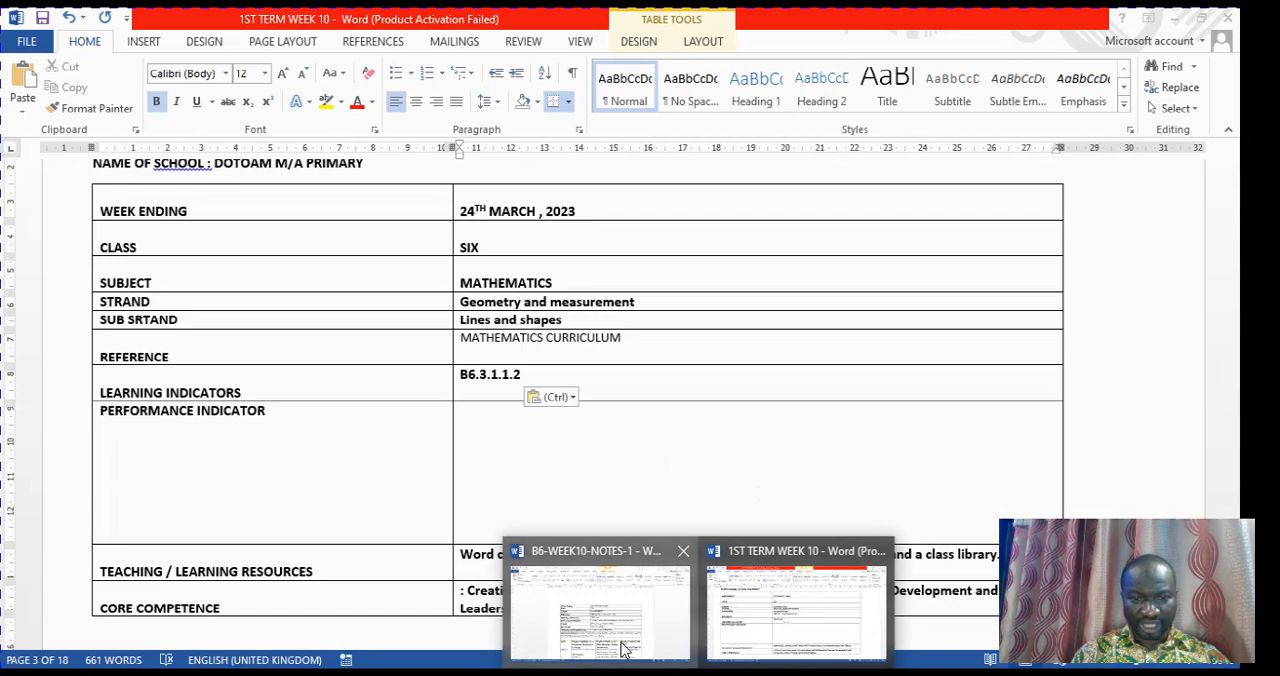
{"action": "left_click", "coordinate": [626, 648]}
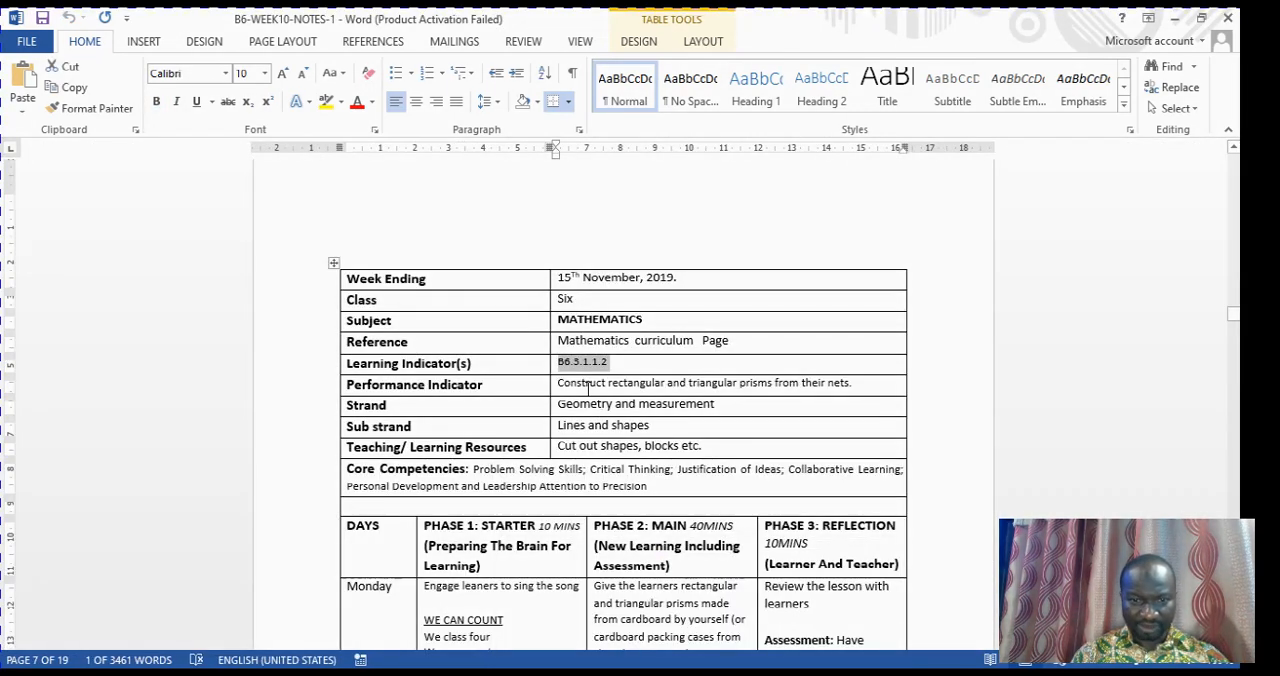
{"action": "left_click_drag", "start_coordinate": [579, 383], "coordinate": [877, 395]}
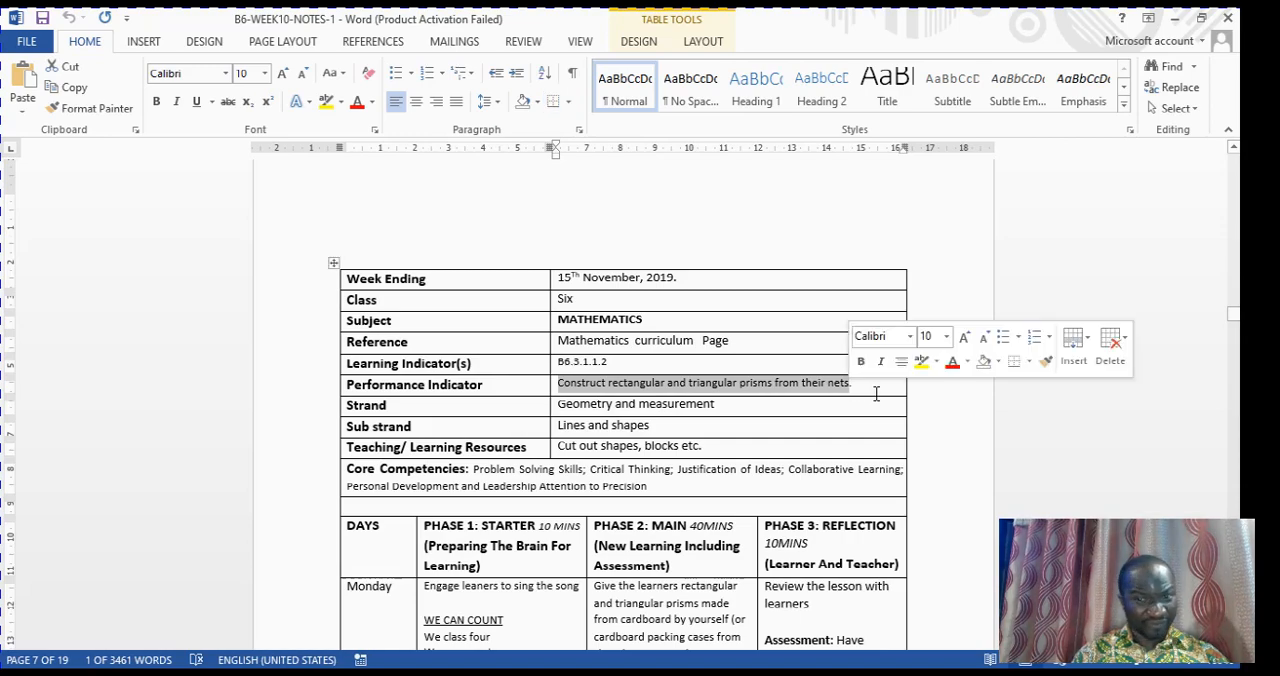
{"action": "right_click", "coordinate": [790, 391]}
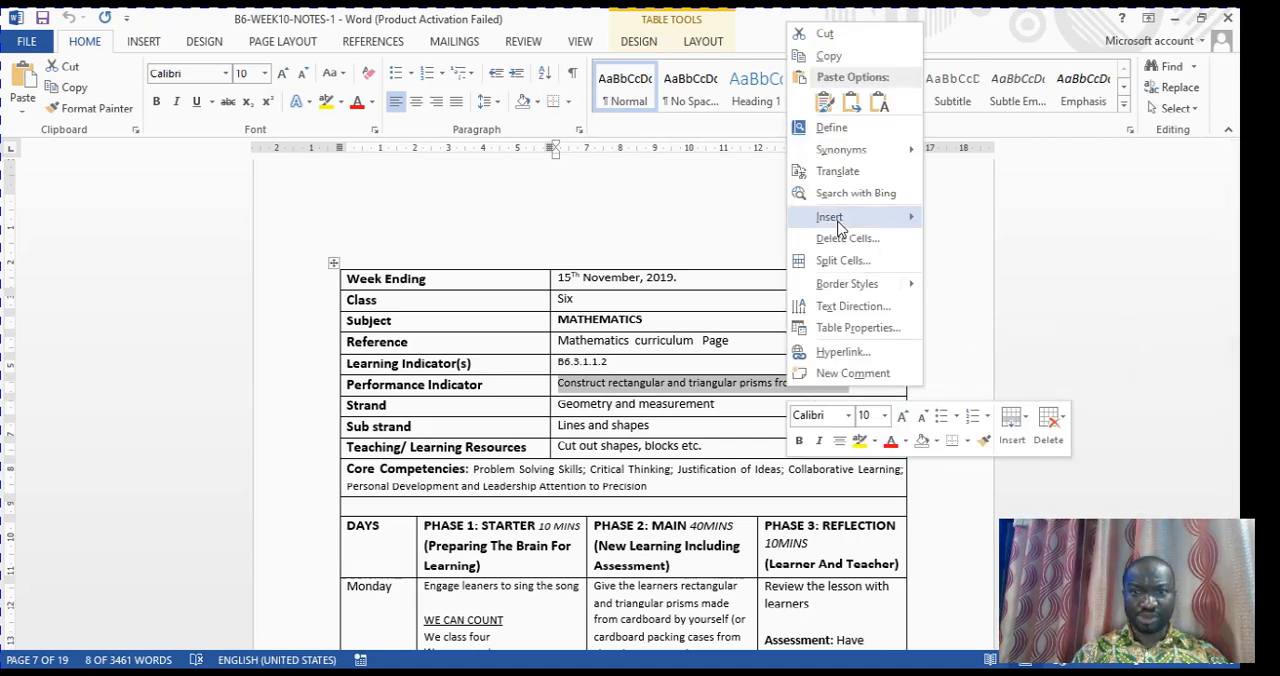
{"action": "left_click", "coordinate": [856, 52]}
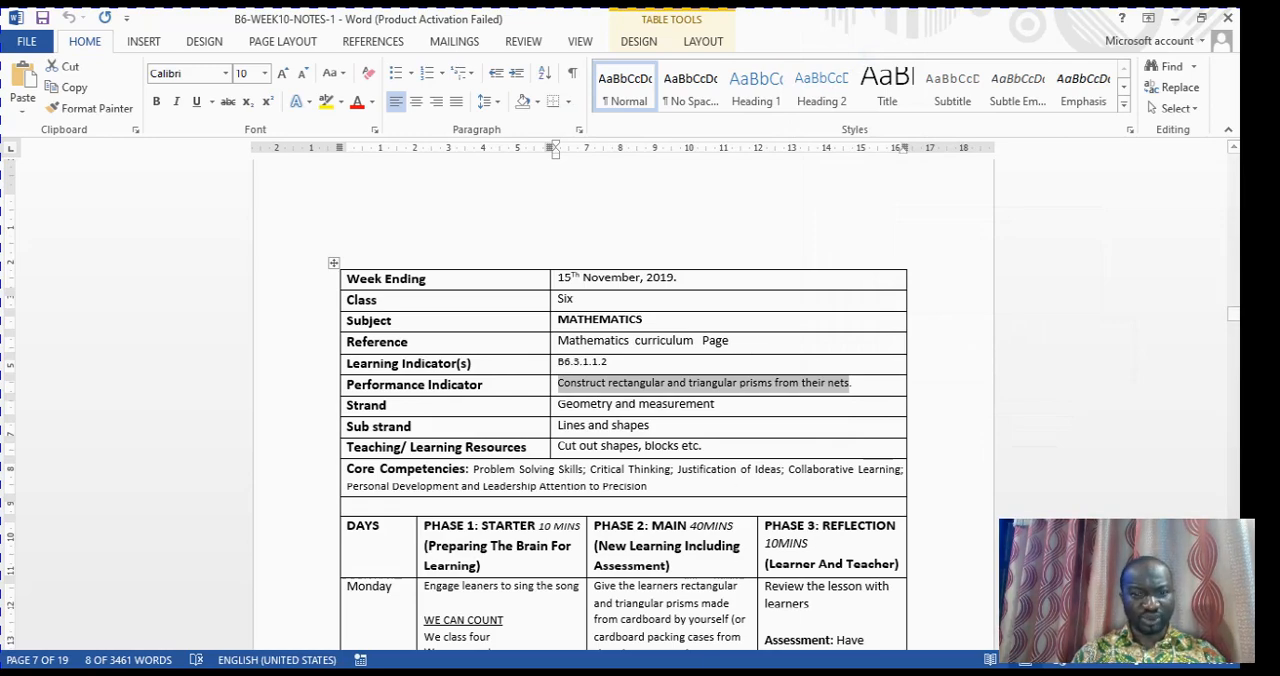
Paste the copied performance indicator as text only into the empty PERFORMANCE INDICATOR cell of 1ST TERM WEEK 10
{"action": "mouse_move", "coordinate": [699, 673]}
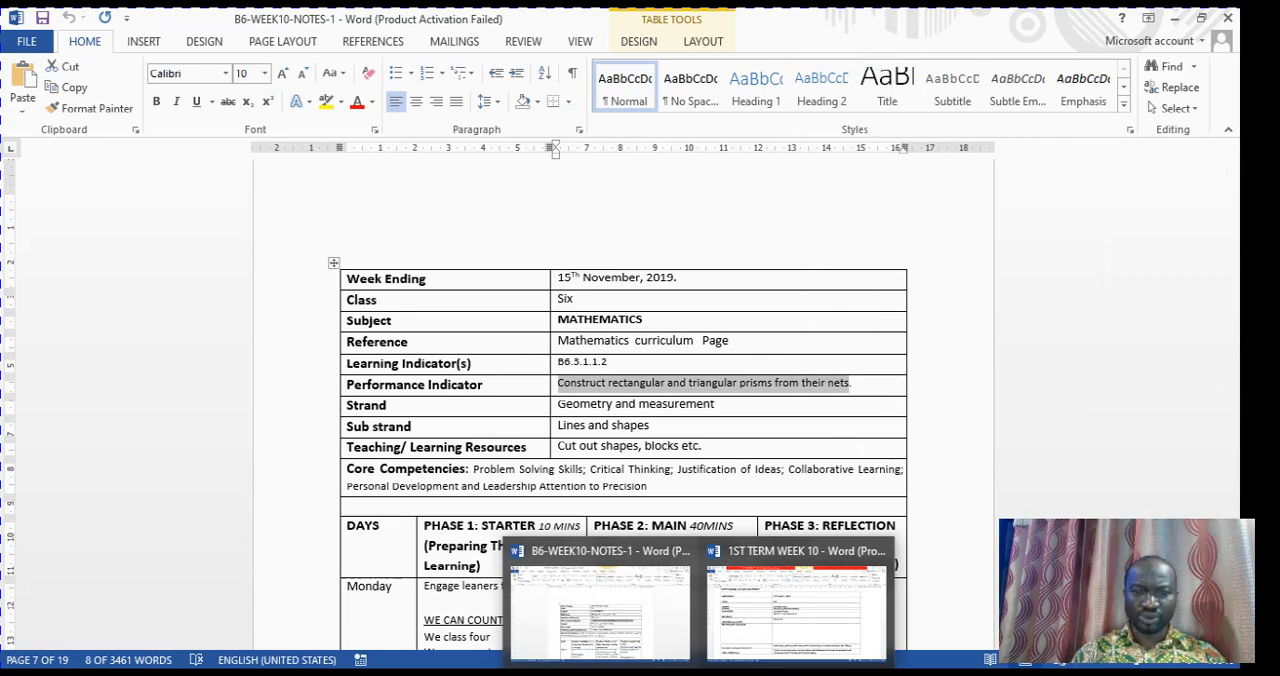
{"action": "left_click", "coordinate": [792, 620]}
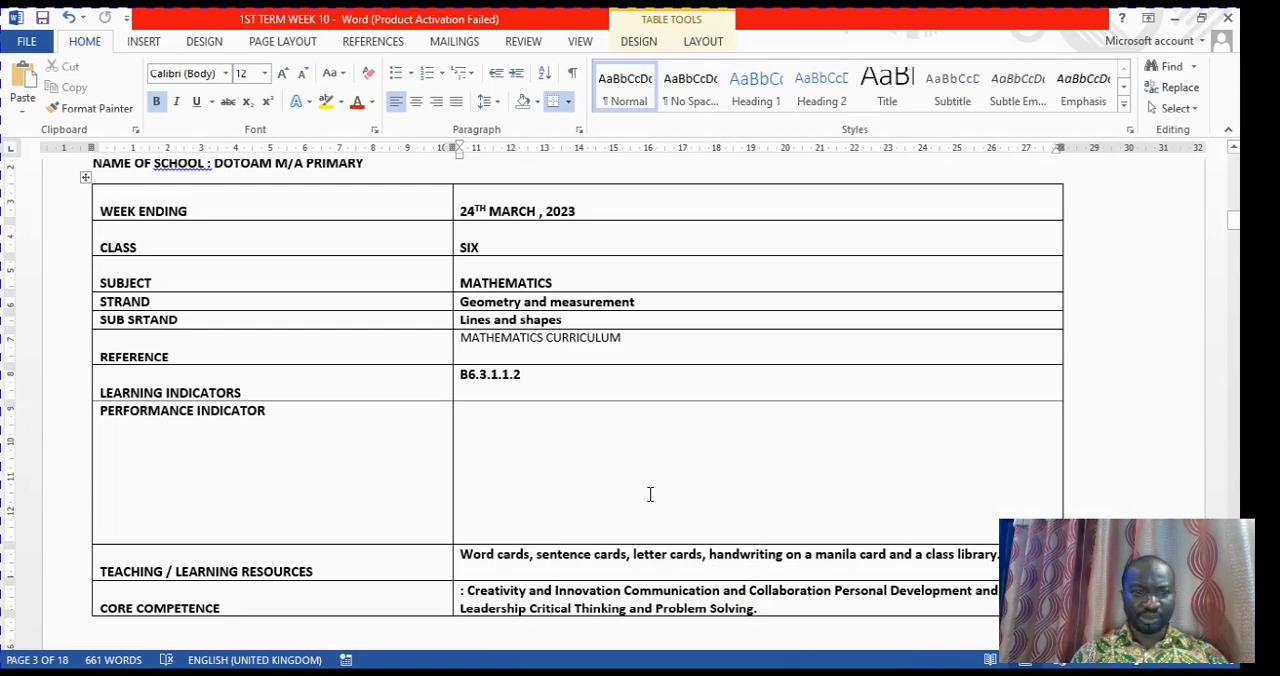
{"action": "left_click", "coordinate": [482, 420]}
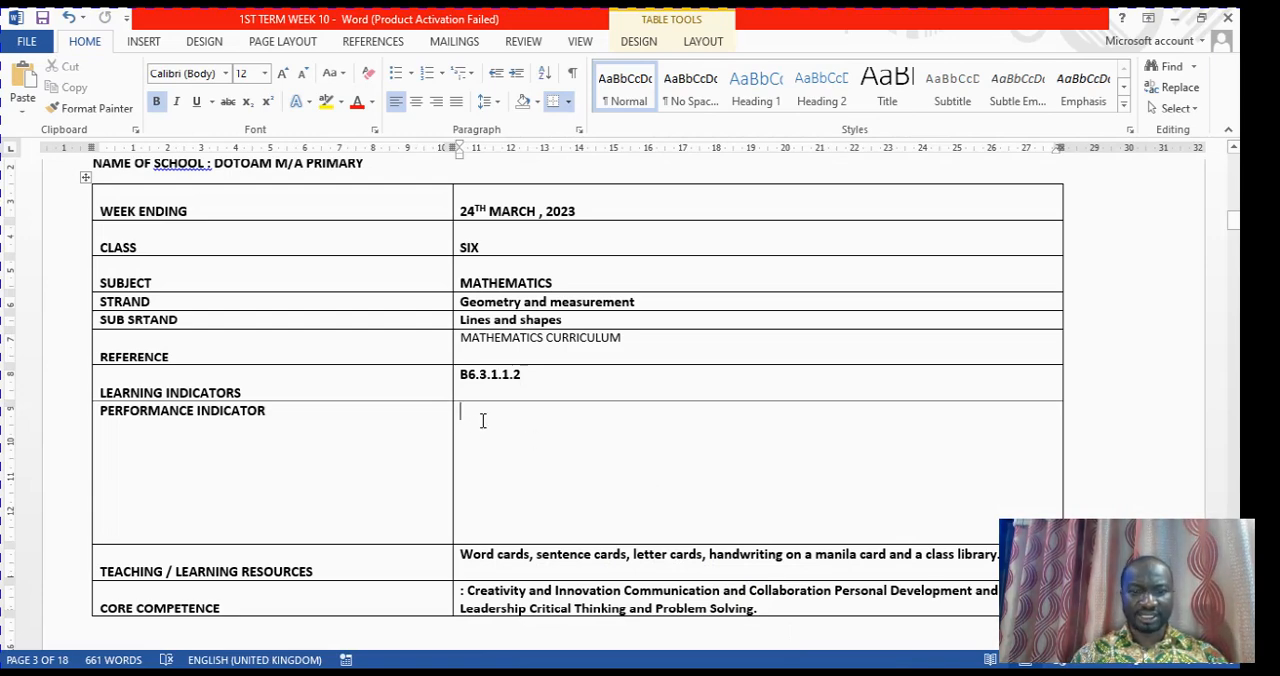
{"action": "right_click", "coordinate": [482, 420]}
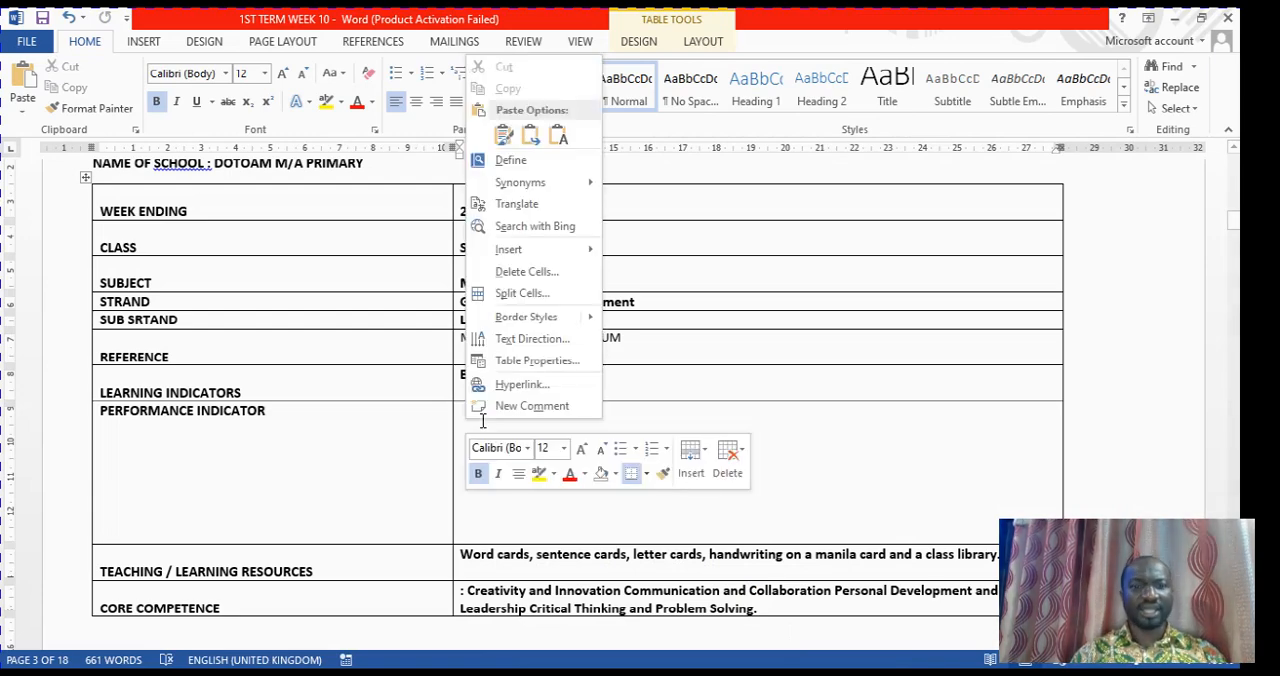
{"action": "left_click", "coordinate": [559, 137]}
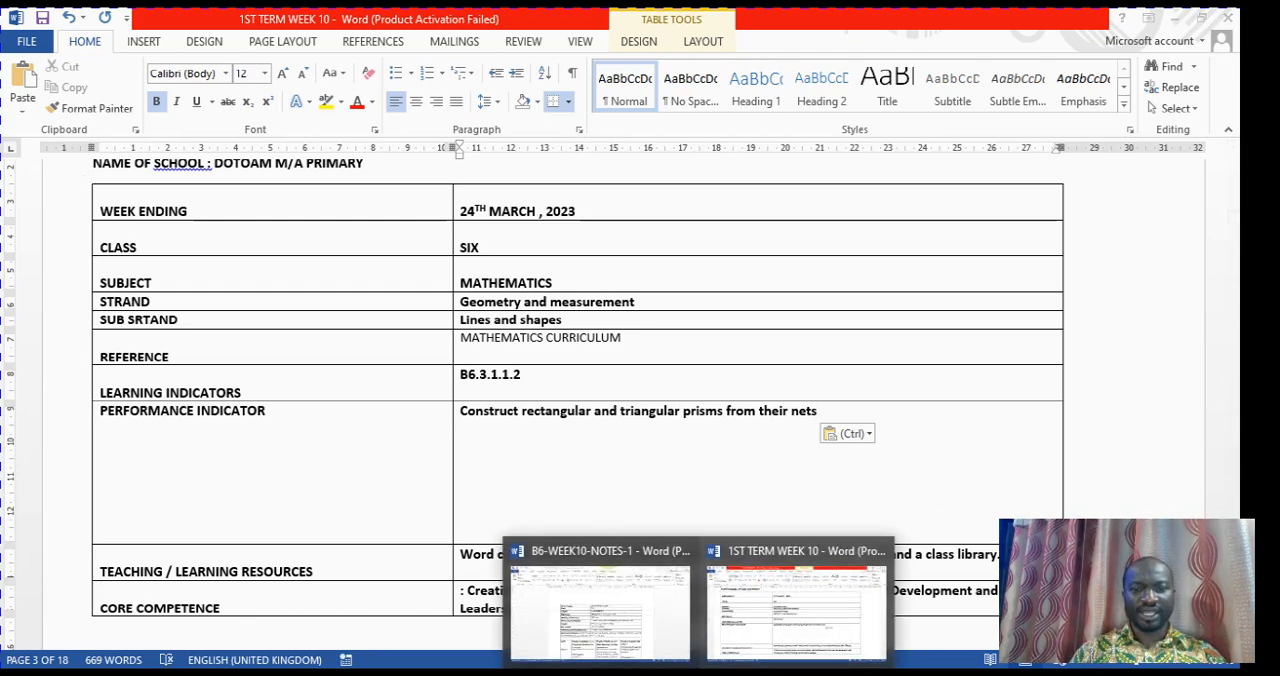
Copy the teaching and learning resources text "Cut out shapes, blocks etc." from the Mathematics table in B6-WEEK10-NOTES-1
{"action": "left_click", "coordinate": [600, 610]}
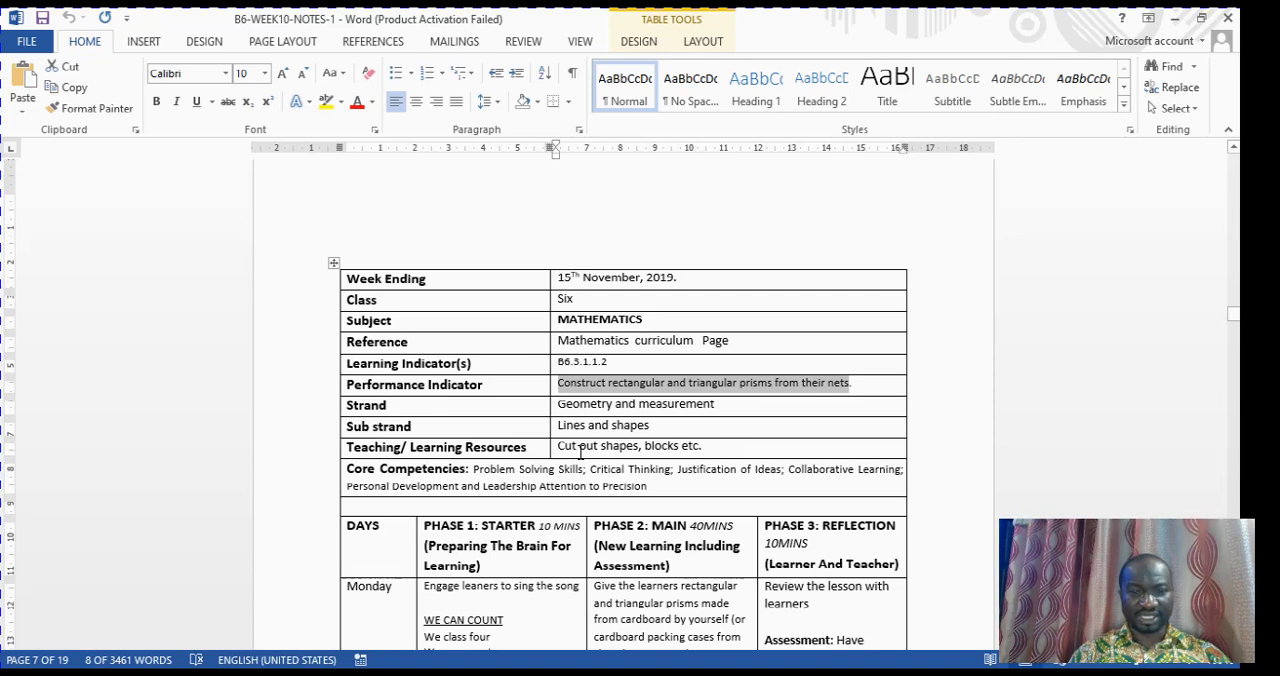
{"action": "left_click_drag", "start_coordinate": [580, 452], "coordinate": [733, 455]}
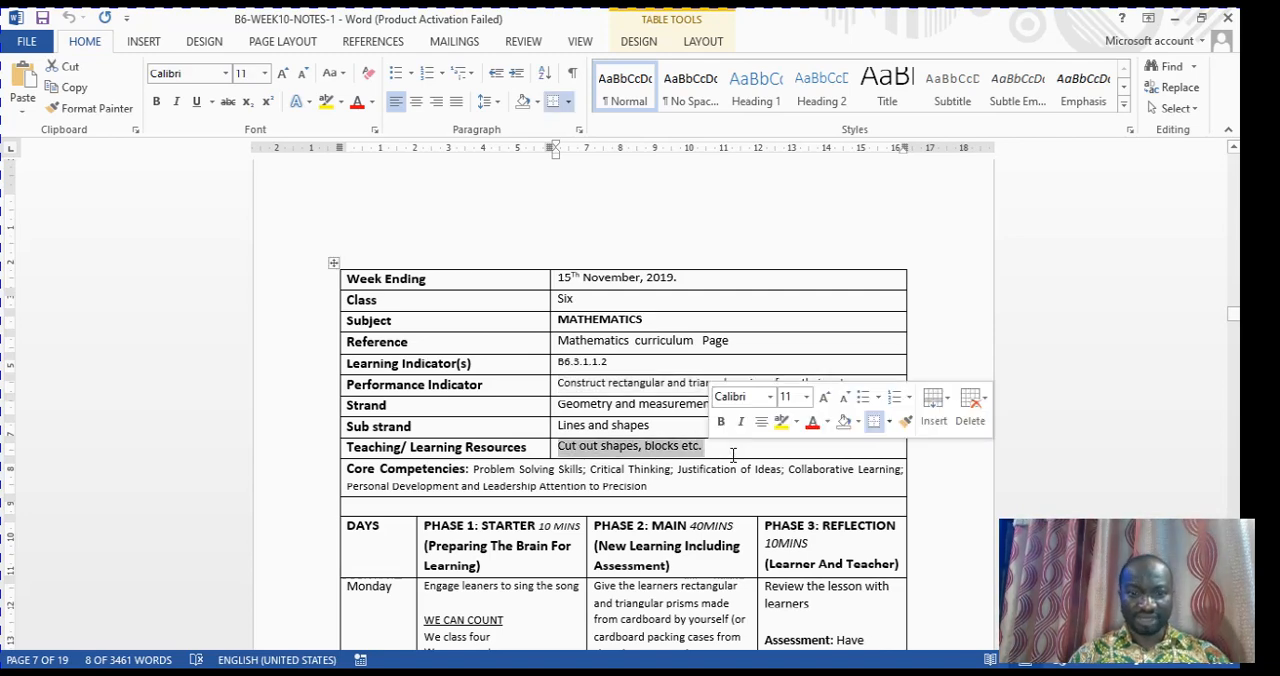
{"action": "right_click", "coordinate": [673, 457]}
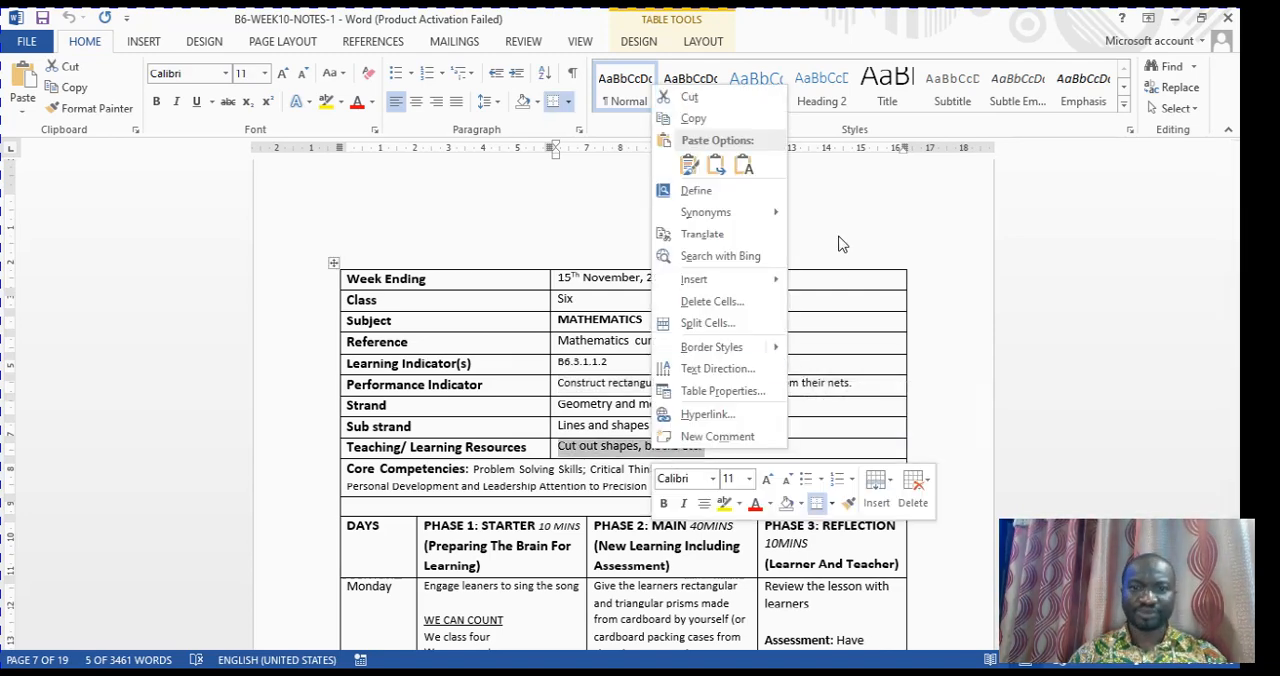
{"action": "left_click", "coordinate": [716, 119]}
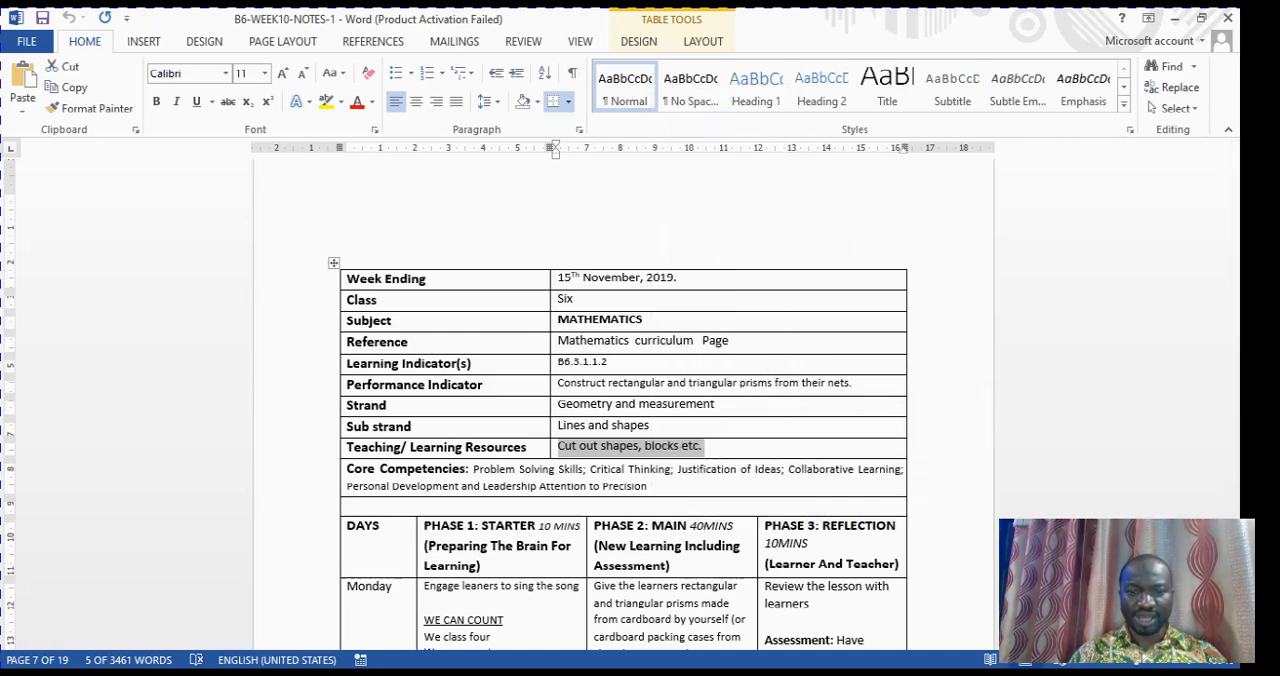
In 1ST TERM WEEK 10, replace the TEACHING / LEARNING RESOURCES entry with the copied "Cut out shapes, blocks etc.", pasted as text only
{"action": "left_click", "coordinate": [811, 645]}
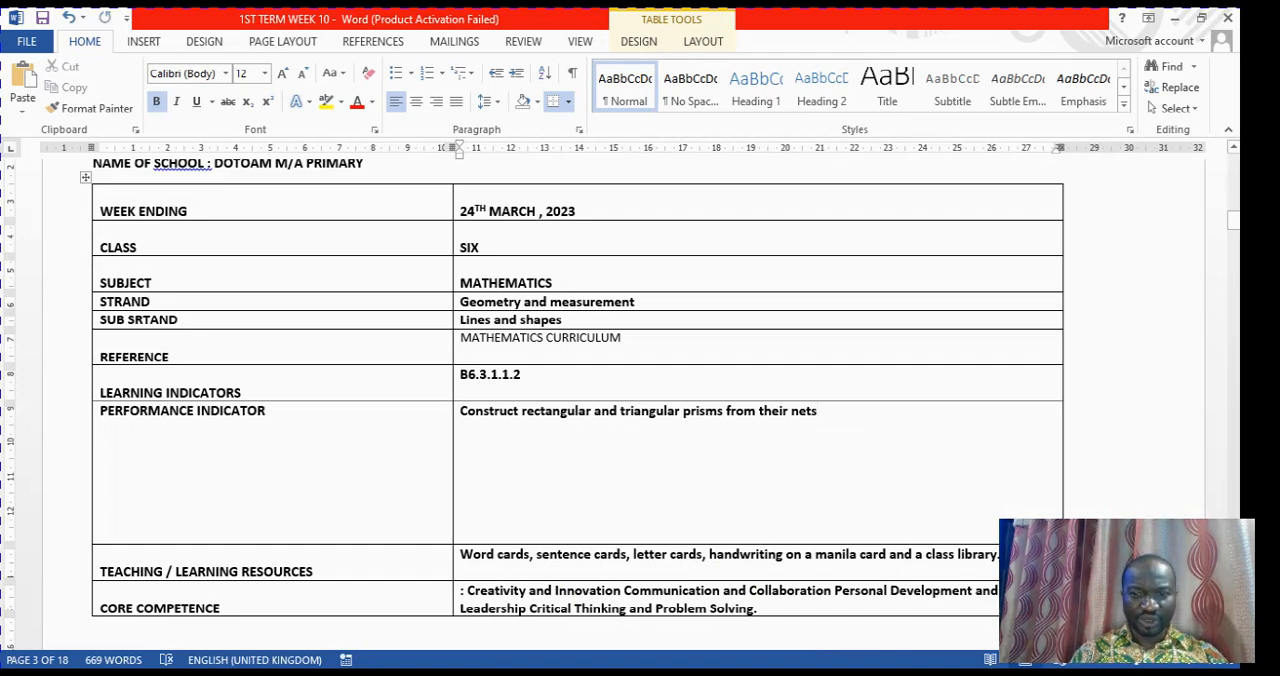
{"action": "left_click", "coordinate": [817, 411]}
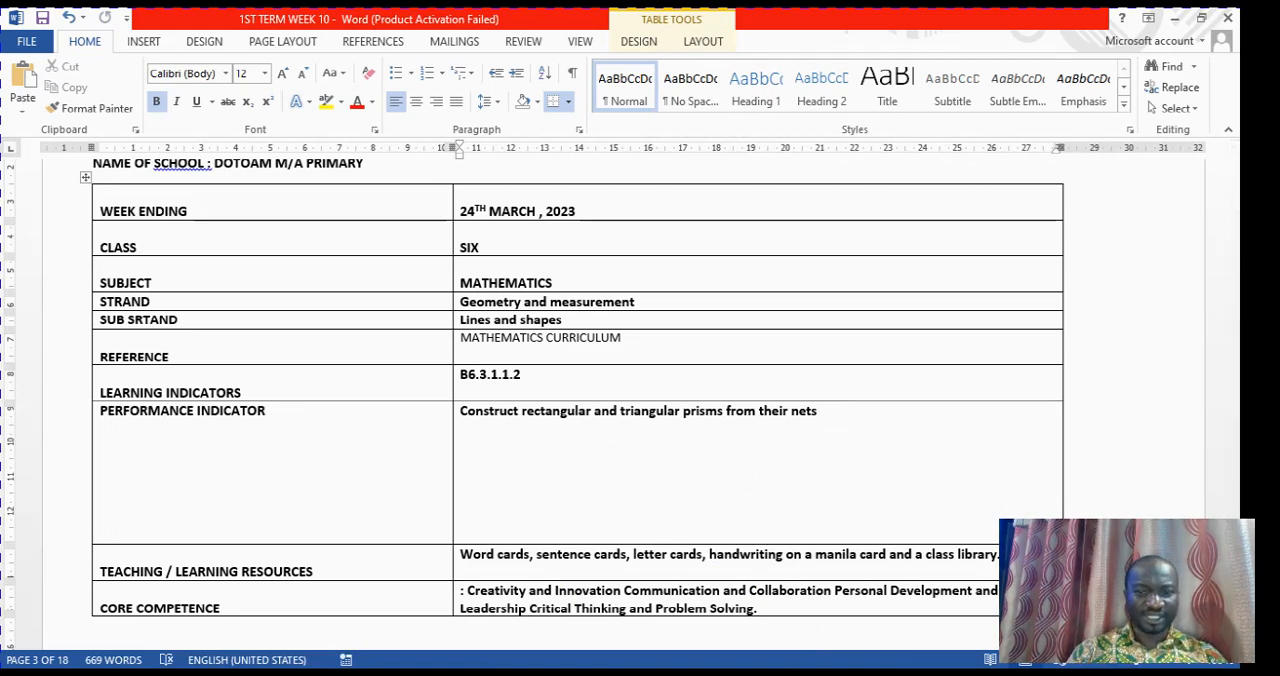
{"action": "key", "text": "BackSpace"}
{"action": "key", "text": "BackSpace"}
{"action": "key", "text": "BackSpace"}
{"action": "key", "text": "BackSpace"}
{"action": "key", "text": "BackSpace"}
{"action": "key", "text": "BackSpace"}
{"action": "key", "text": "BackSpace"}
{"action": "key", "text": "BackSpace"}
{"action": "key", "text": "BackSpace"}
{"action": "key", "text": "BackSpace"}
{"action": "key", "text": "BackSpace"}
{"action": "key", "text": "BackSpace"}
{"action": "key", "text": "BackSpace"}
{"action": "key", "text": "BackSpace"}
{"action": "key", "text": "BackSpace"}
{"action": "key", "text": "BackSpace"}
{"action": "key", "text": "BackSpace"}
{"action": "key", "text": "BackSpace"}
{"action": "key", "text": "BackSpace"}
{"action": "key", "text": "BackSpace"}
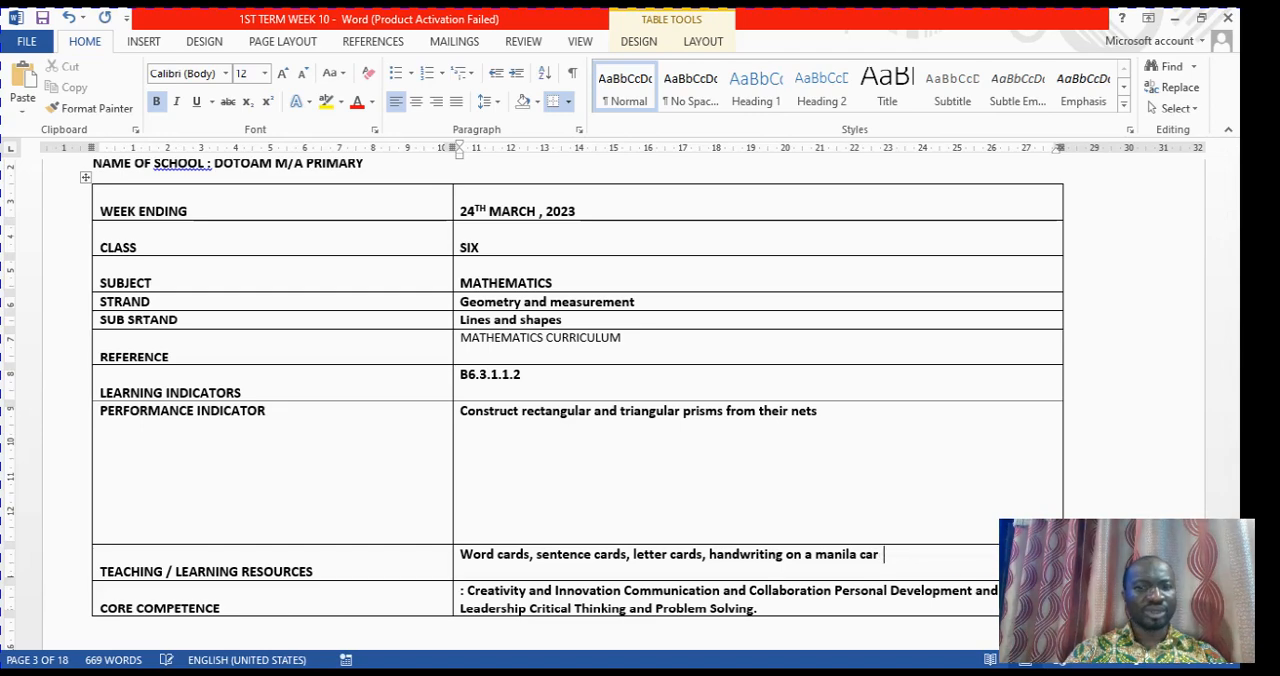
{"action": "key", "text": "BackSpace"}
{"action": "key", "text": "BackSpace"}
{"action": "key", "text": "BackSpace"}
{"action": "key", "text": "BackSpace"}
{"action": "key", "text": "BackSpace"}
{"action": "key", "text": "BackSpace"}
{"action": "key", "text": "BackSpace"}
{"action": "key", "text": "BackSpace"}
{"action": "key", "text": "BackSpace"}
{"action": "key", "text": "BackSpace"}
{"action": "key", "text": "BackSpace"}
{"action": "key", "text": "BackSpace"}
{"action": "key", "text": "BackSpace"}
{"action": "key", "text": "BackSpace"}
{"action": "key", "text": "BackSpace"}
{"action": "key", "text": "BackSpace"}
{"action": "key", "text": "BackSpace"}
{"action": "key", "text": "BackSpace"}
{"action": "key", "text": "BackSpace"}
{"action": "key", "text": "BackSpace"}
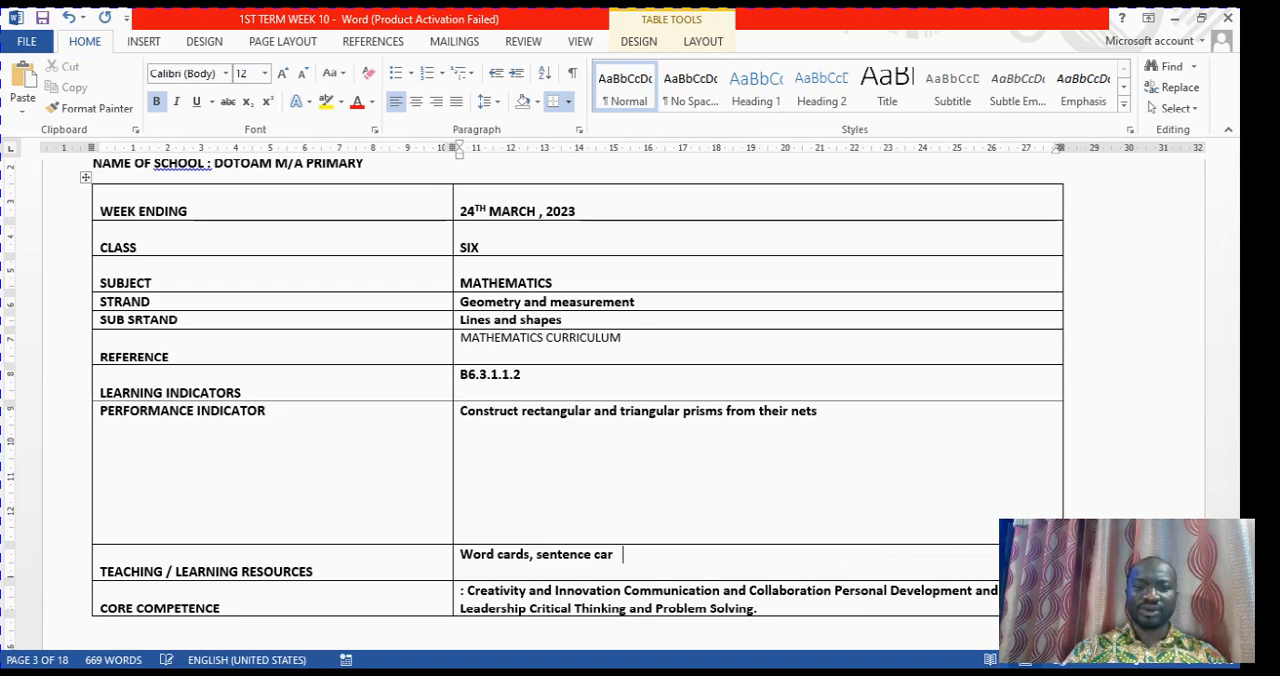
{"action": "key", "text": "BackSpace"}
{"action": "key", "text": "BackSpace"}
{"action": "key", "text": "BackSpace"}
{"action": "key", "text": "BackSpace"}
{"action": "key", "text": "BackSpace"}
{"action": "key", "text": "BackSpace"}
{"action": "key", "text": "BackSpace"}
{"action": "key", "text": "BackSpace"}
{"action": "key", "text": "BackSpace"}
{"action": "key", "text": "BackSpace"}
{"action": "key", "text": "BackSpace"}
{"action": "key", "text": "BackSpace"}
{"action": "key", "text": "BackSpace"}
{"action": "key", "text": "BackSpace"}
{"action": "key", "text": "BackSpace"}
{"action": "key", "text": "BackSpace"}
{"action": "key", "text": "BackSpace"}
{"action": "key", "text": "BackSpace"}
{"action": "key", "text": "BackSpace"}
{"action": "key", "text": "BackSpace"}
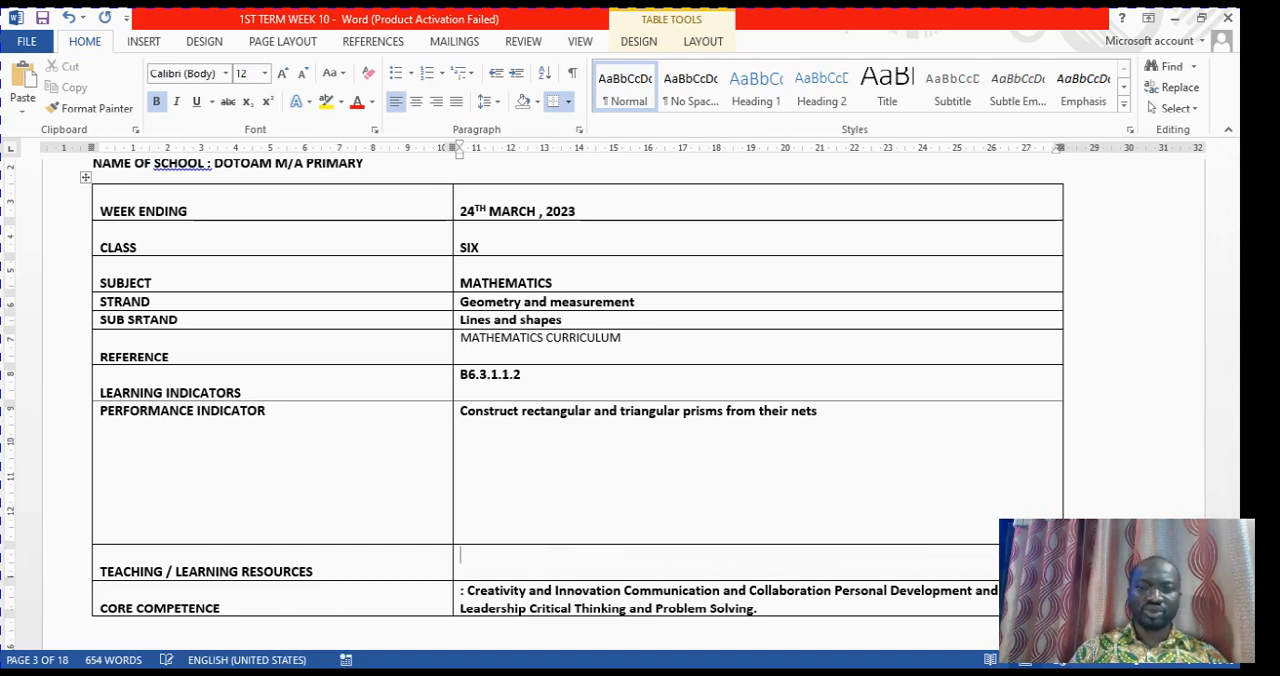
{"action": "right_click", "coordinate": [533, 567]}
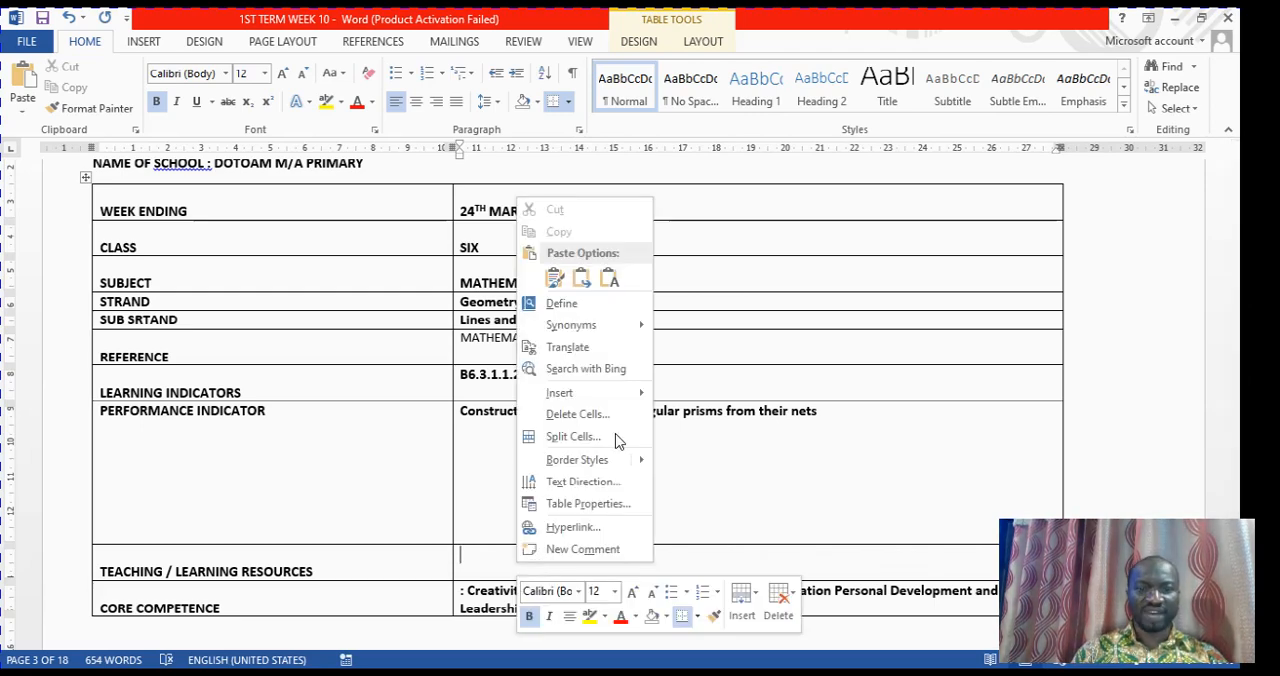
{"action": "left_click", "coordinate": [609, 279]}
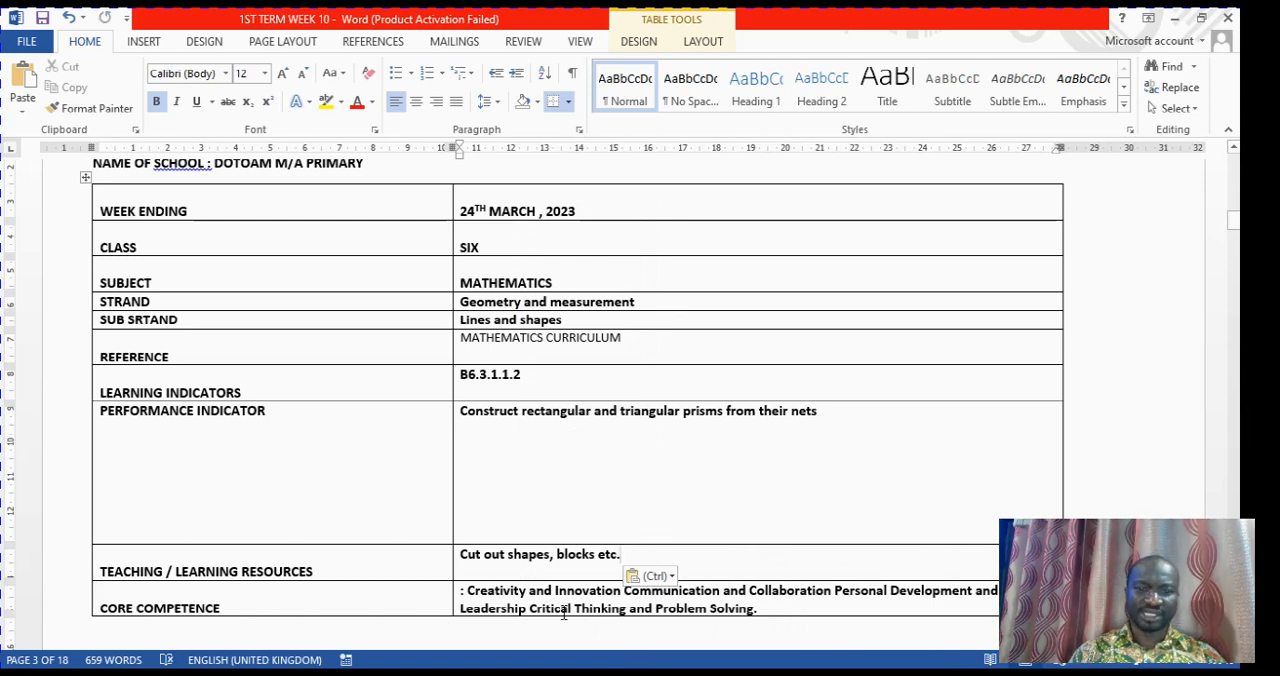
Copy the core competencies from "Problem Solving Skills" through "Attention to Precision" in the Mathematics table of B6-WEEK10-NOTES-1
{"action": "mouse_move", "coordinate": [698, 672]}
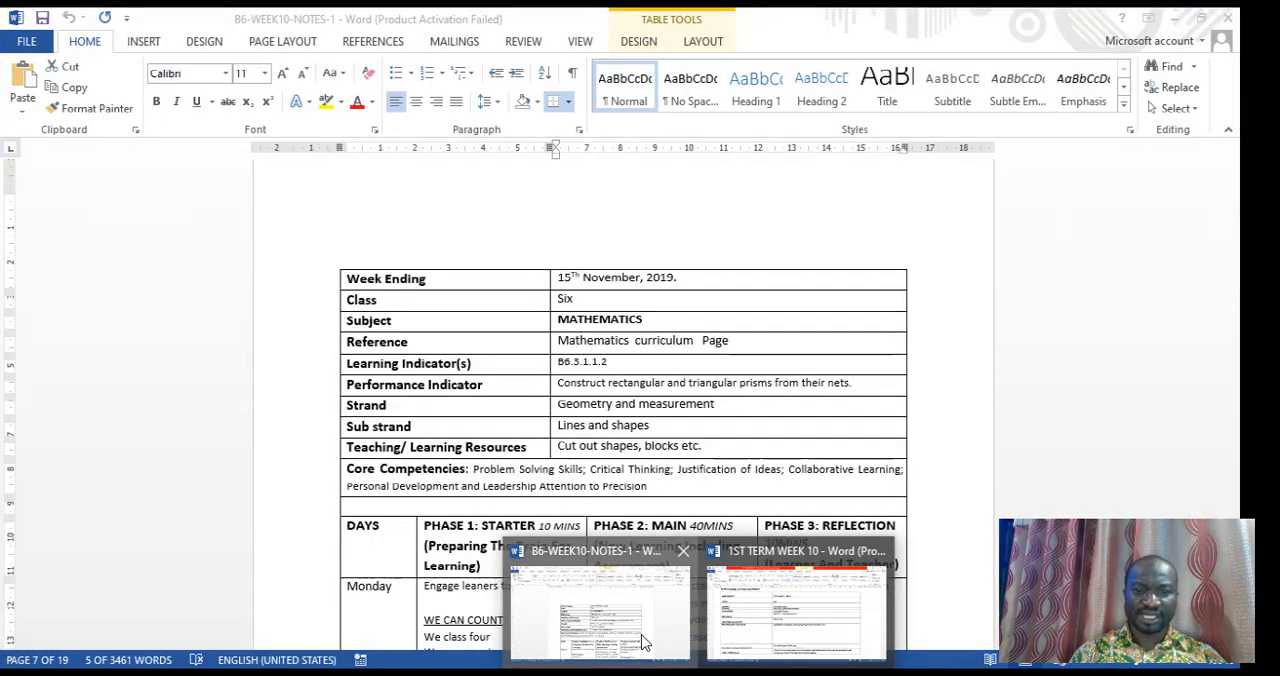
{"action": "left_click", "coordinate": [642, 640]}
{"action": "scroll", "coordinate": [677, 538], "scroll_direction": "down", "scroll_amount": 3}
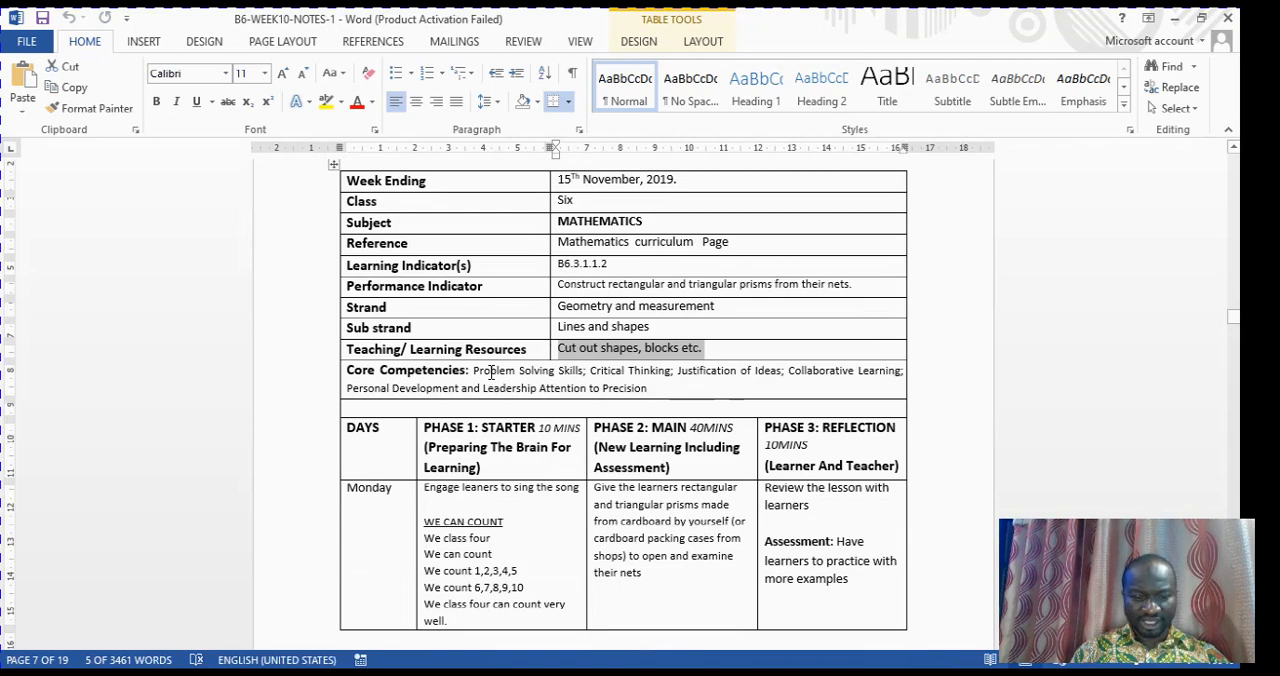
{"action": "left_click_drag", "start_coordinate": [491, 372], "coordinate": [668, 396]}
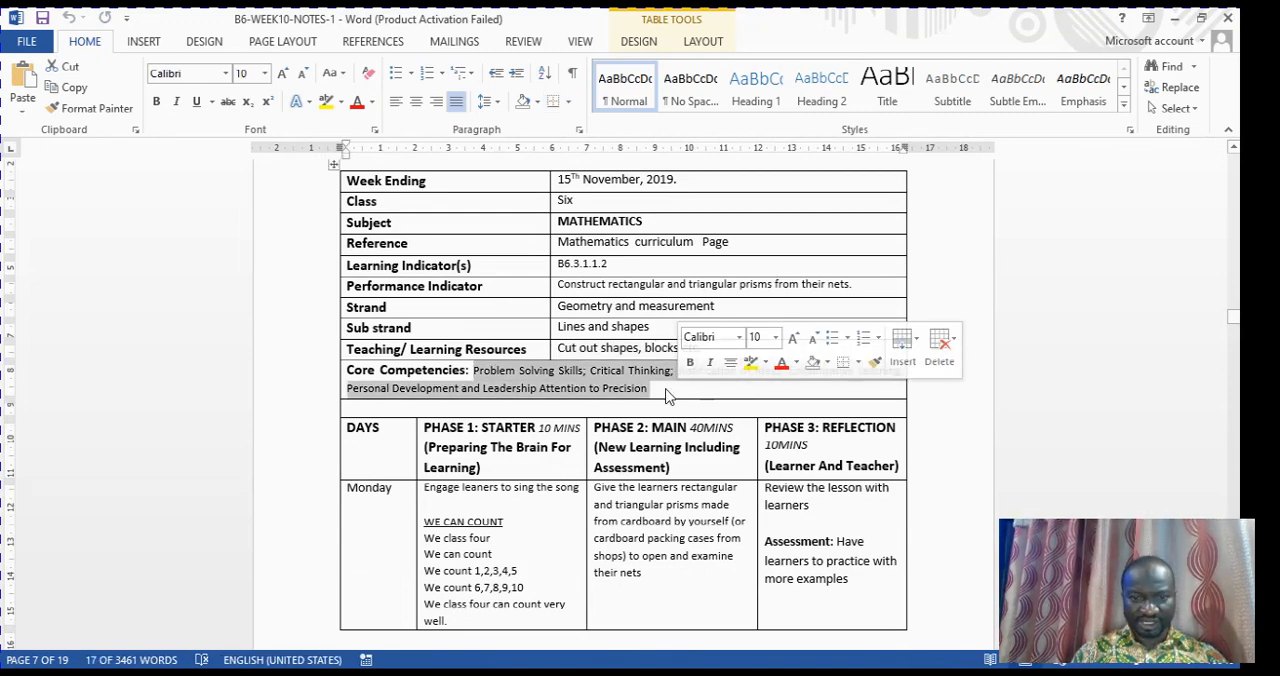
{"action": "right_click", "coordinate": [626, 390]}
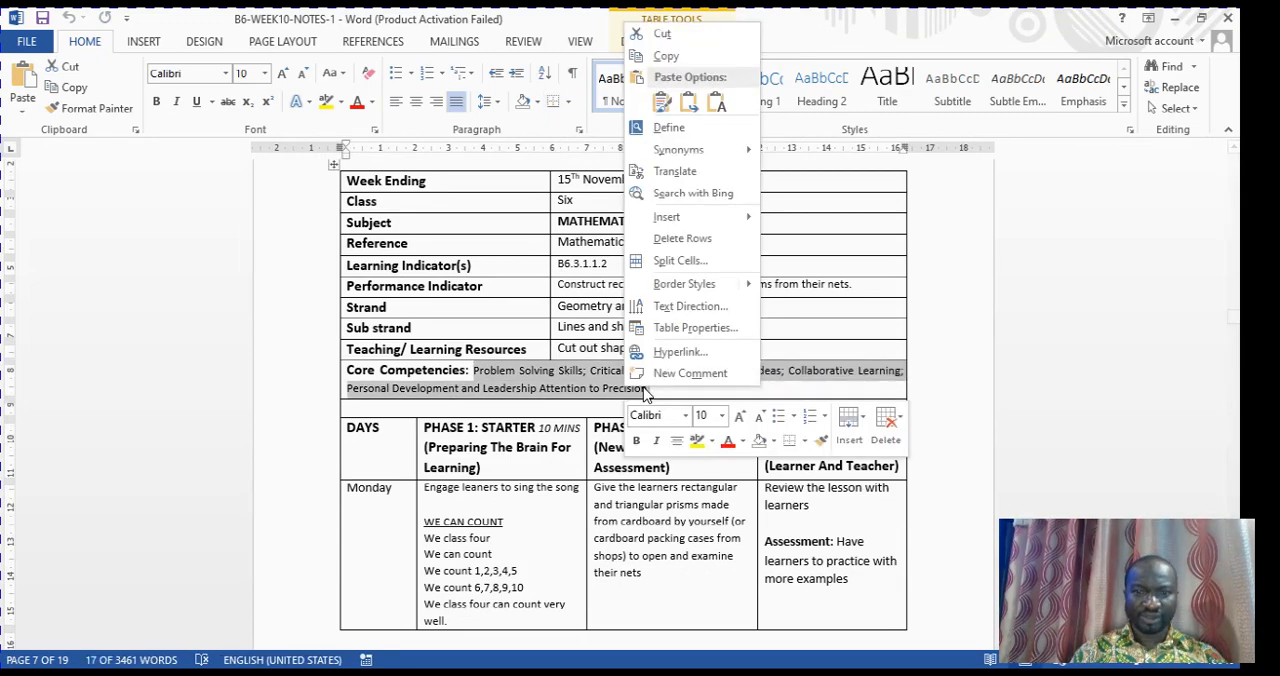
{"action": "left_click", "coordinate": [690, 56]}
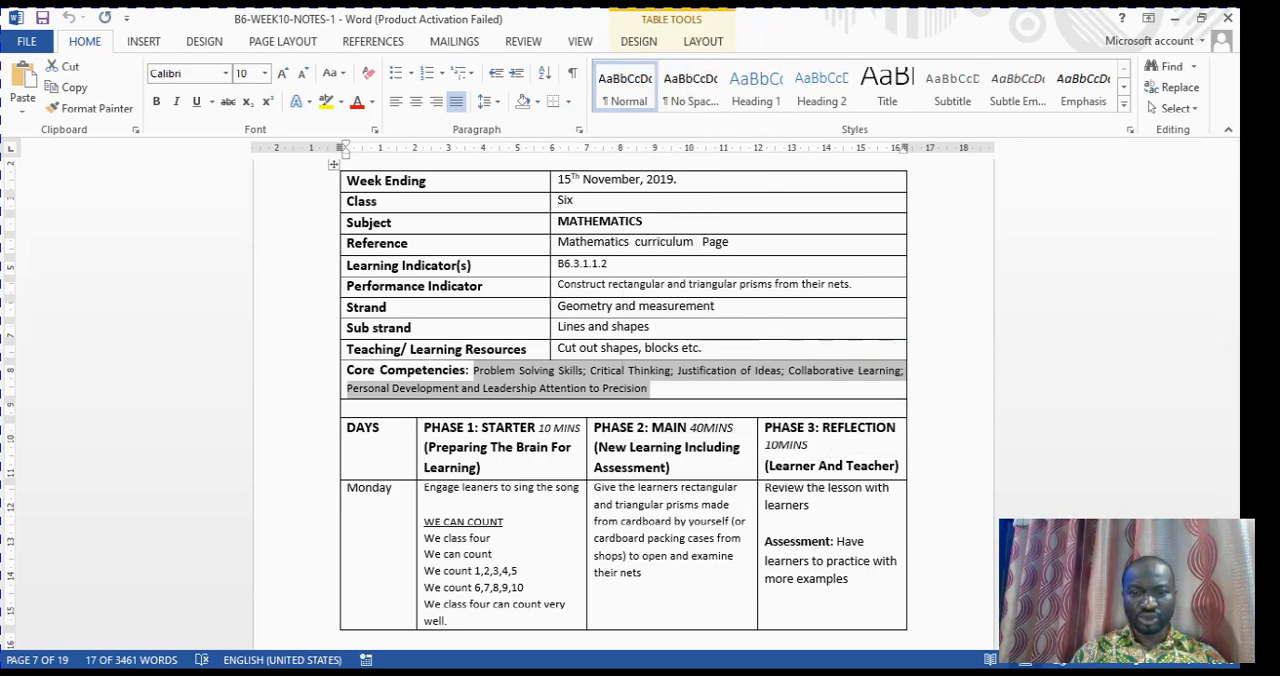
In 1ST TERM WEEK 10, clear the CORE COMPETENCE cell and paste the copied Mathematics core competencies into it as text only
{"action": "mouse_move", "coordinate": [698, 673]}
{"action": "left_click", "coordinate": [796, 610]}
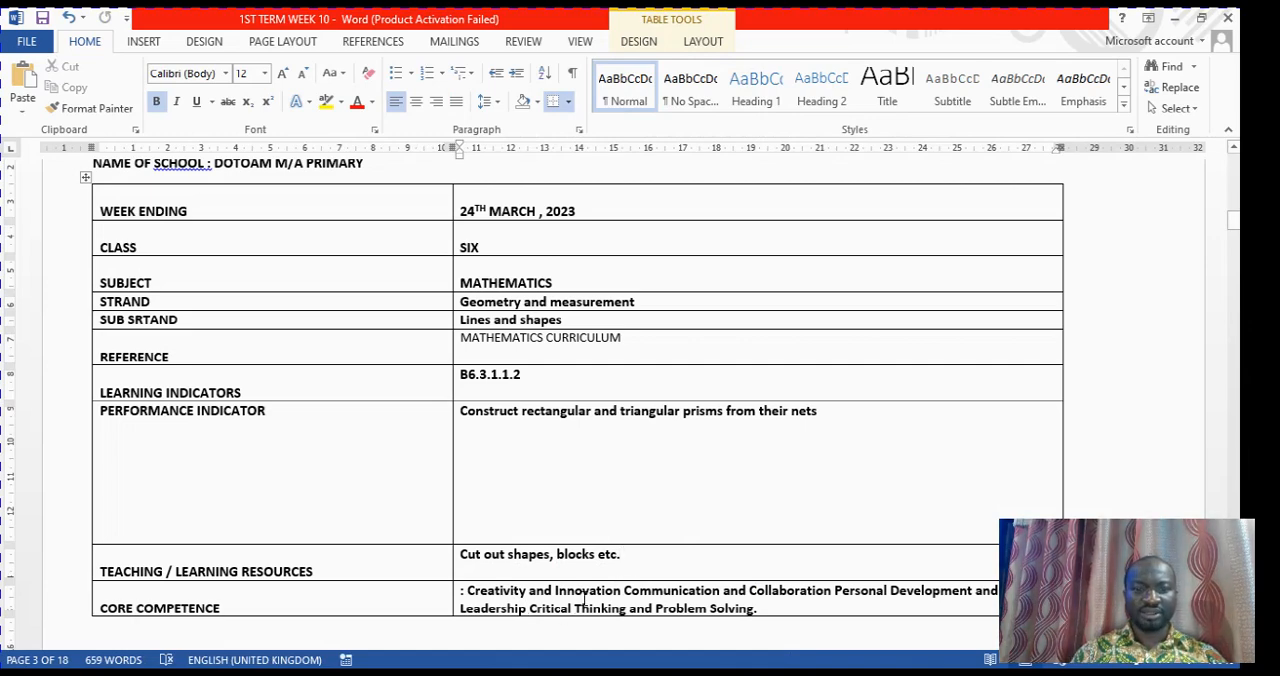
{"action": "left_click", "coordinate": [792, 617]}
{"action": "key", "text": "BackSpace"}
{"action": "key", "text": "BackSpace"}
{"action": "key", "text": "BackSpace"}
{"action": "key", "text": "BackSpace"}
{"action": "key", "text": "BackSpace"}
{"action": "key", "text": "BackSpace"}
{"action": "key", "text": "BackSpace"}
{"action": "key", "text": "BackSpace"}
{"action": "key", "text": "BackSpace"}
{"action": "key", "text": "BackSpace"}
{"action": "key", "text": "BackSpace"}
{"action": "key", "text": "BackSpace"}
{"action": "key", "text": "BackSpace"}
{"action": "key", "text": "BackSpace"}
{"action": "key", "text": "BackSpace"}
{"action": "key", "text": "BackSpace"}
{"action": "key", "text": "BackSpace"}
{"action": "key", "text": "BackSpace"}
{"action": "key", "text": "BackSpace"}
{"action": "key", "text": "BackSpace"}
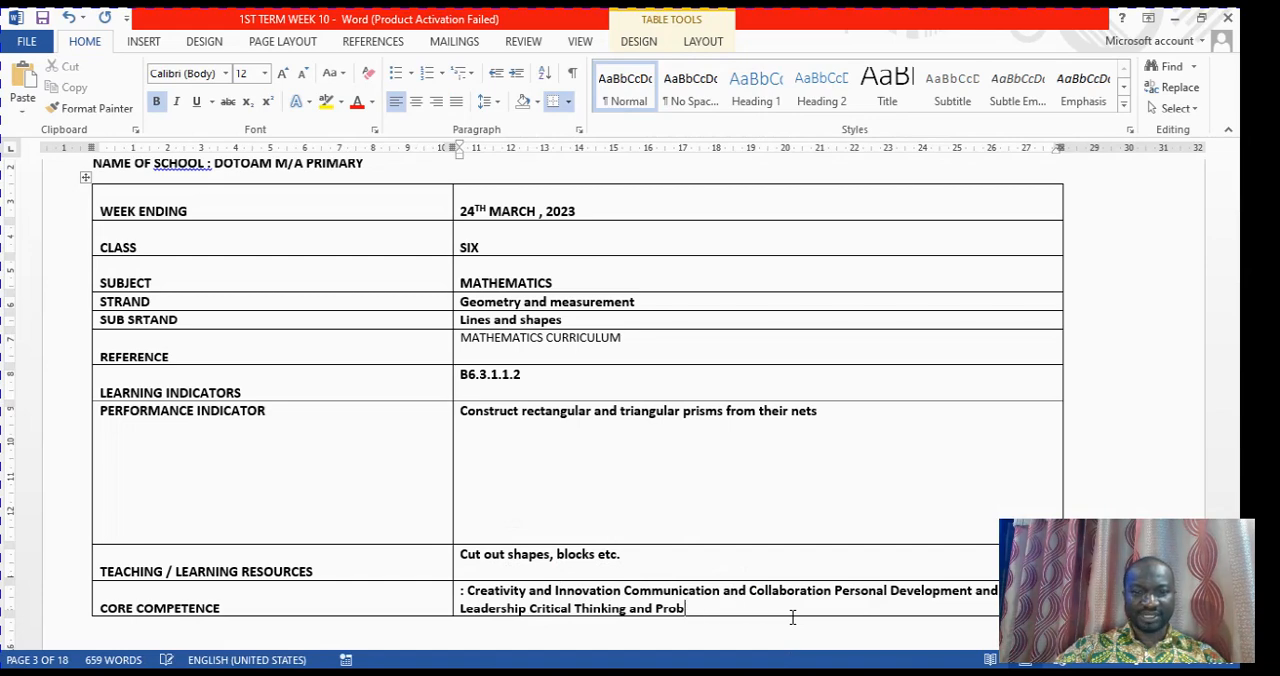
{"action": "key", "text": "BackSpace"}
{"action": "key", "text": "BackSpace"}
{"action": "key", "text": "BackSpace"}
{"action": "key", "text": "BackSpace"}
{"action": "key", "text": "BackSpace"}
{"action": "key", "text": "BackSpace"}
{"action": "key", "text": "BackSpace"}
{"action": "key", "text": "BackSpace"}
{"action": "key", "text": "BackSpace"}
{"action": "key", "text": "BackSpace"}
{"action": "key", "text": "BackSpace"}
{"action": "key", "text": "BackSpace"}
{"action": "key", "text": "BackSpace"}
{"action": "key", "text": "BackSpace"}
{"action": "key", "text": "BackSpace"}
{"action": "key", "text": "BackSpace"}
{"action": "key", "text": "BackSpace"}
{"action": "key", "text": "BackSpace"}
{"action": "key", "text": "BackSpace"}
{"action": "key", "text": "BackSpace"}
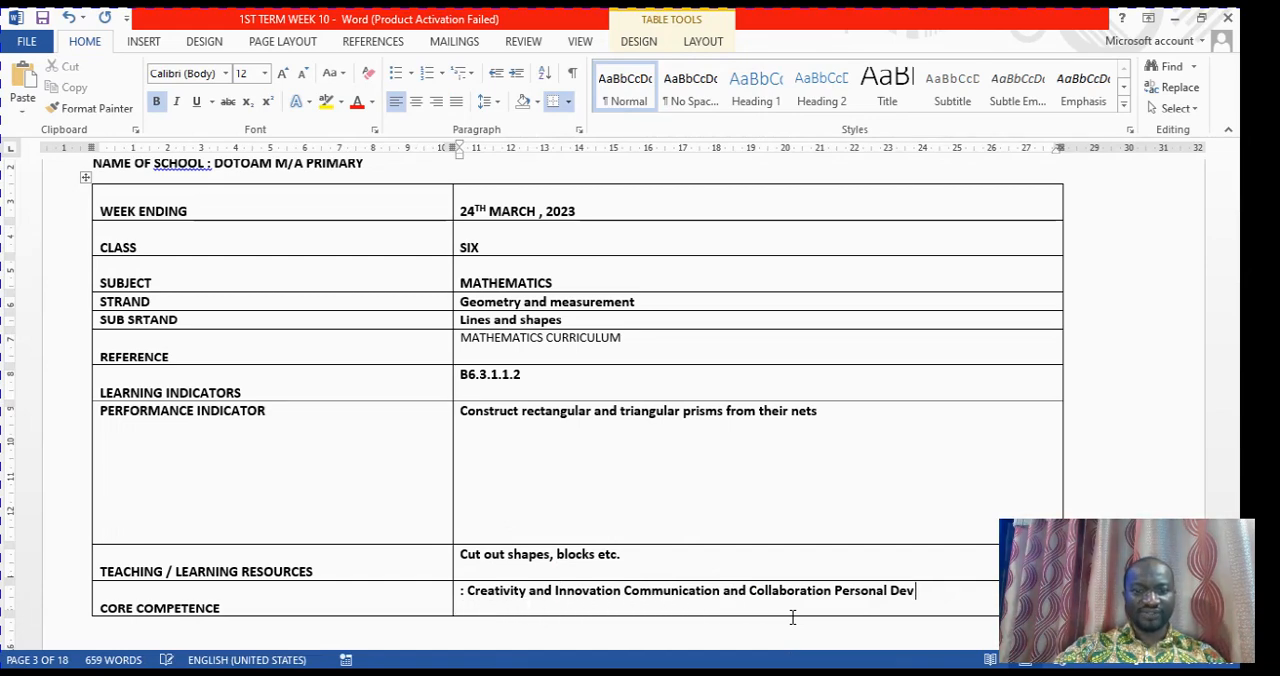
{"action": "key", "text": "BackSpace"}
{"action": "key", "text": "BackSpace"}
{"action": "key", "text": "BackSpace"}
{"action": "key", "text": "BackSpace"}
{"action": "key", "text": "BackSpace"}
{"action": "key", "text": "BackSpace"}
{"action": "key", "text": "BackSpace"}
{"action": "key", "text": "BackSpace"}
{"action": "key", "text": "BackSpace"}
{"action": "key", "text": "BackSpace"}
{"action": "key", "text": "BackSpace"}
{"action": "key", "text": "BackSpace"}
{"action": "key", "text": "BackSpace"}
{"action": "key", "text": "BackSpace"}
{"action": "key", "text": "BackSpace"}
{"action": "key", "text": "BackSpace"}
{"action": "key", "text": "BackSpace"}
{"action": "key", "text": "BackSpace"}
{"action": "key", "text": "BackSpace"}
{"action": "key", "text": "BackSpace"}
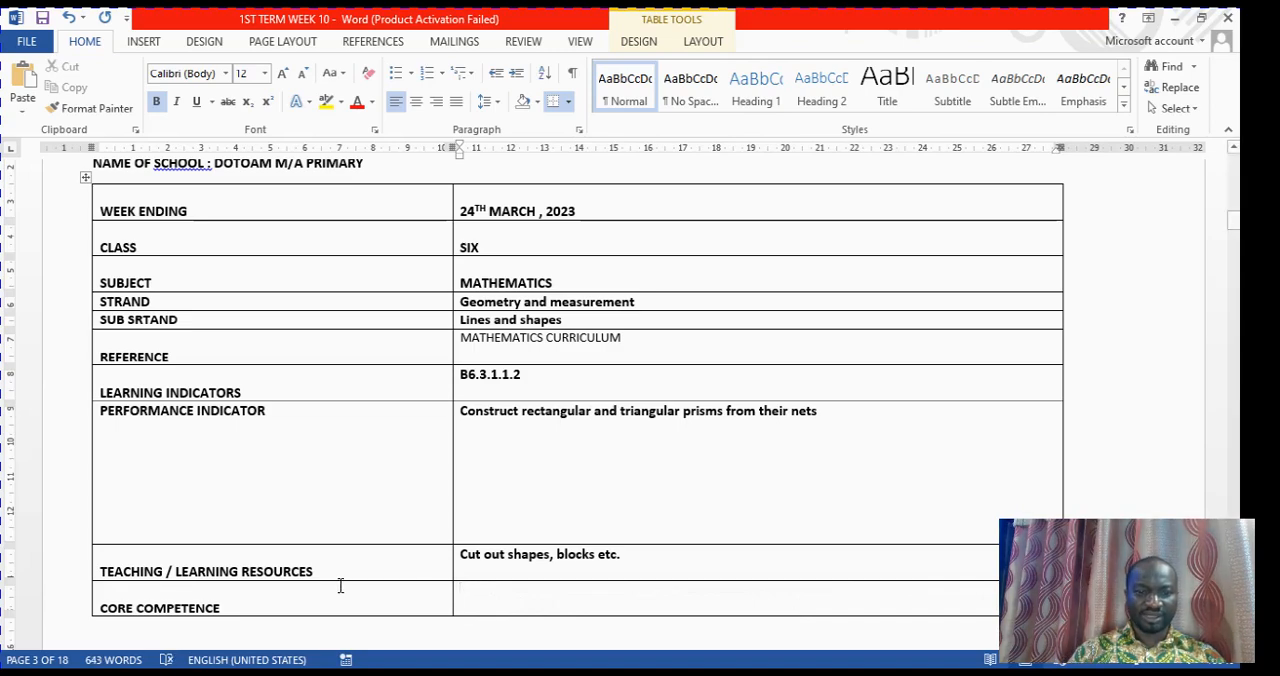
{"action": "right_click", "coordinate": [487, 599]}
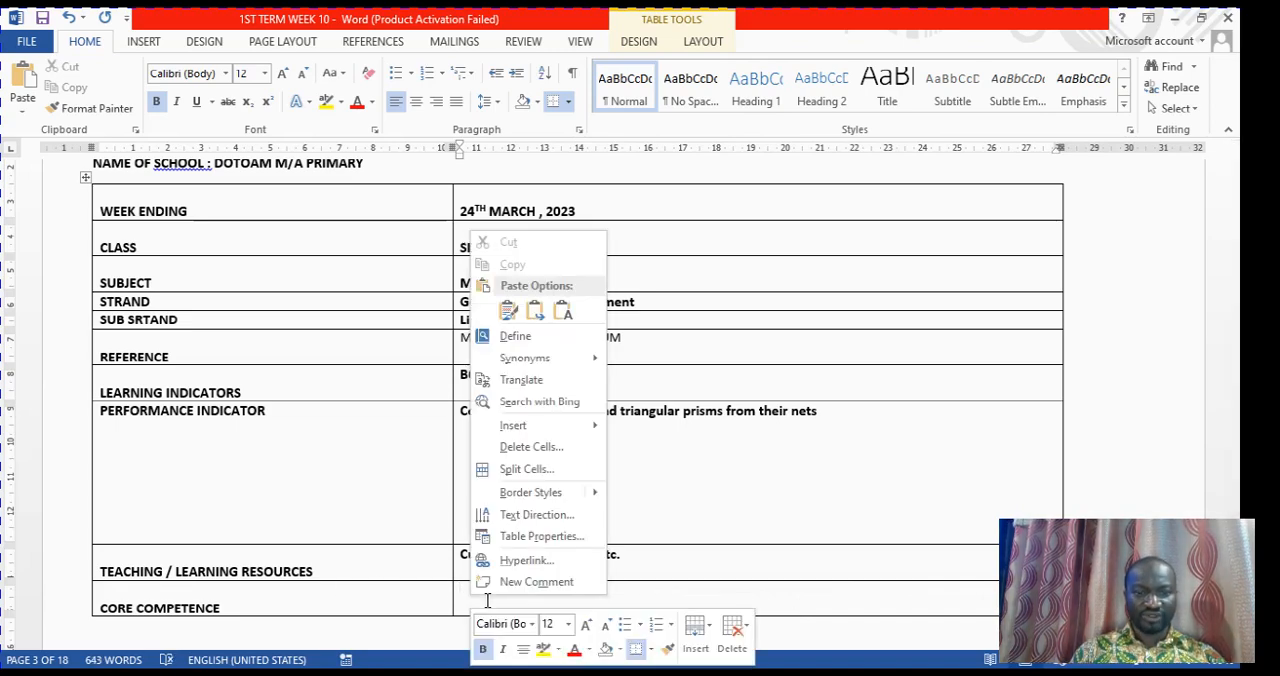
{"action": "left_click", "coordinate": [563, 313]}
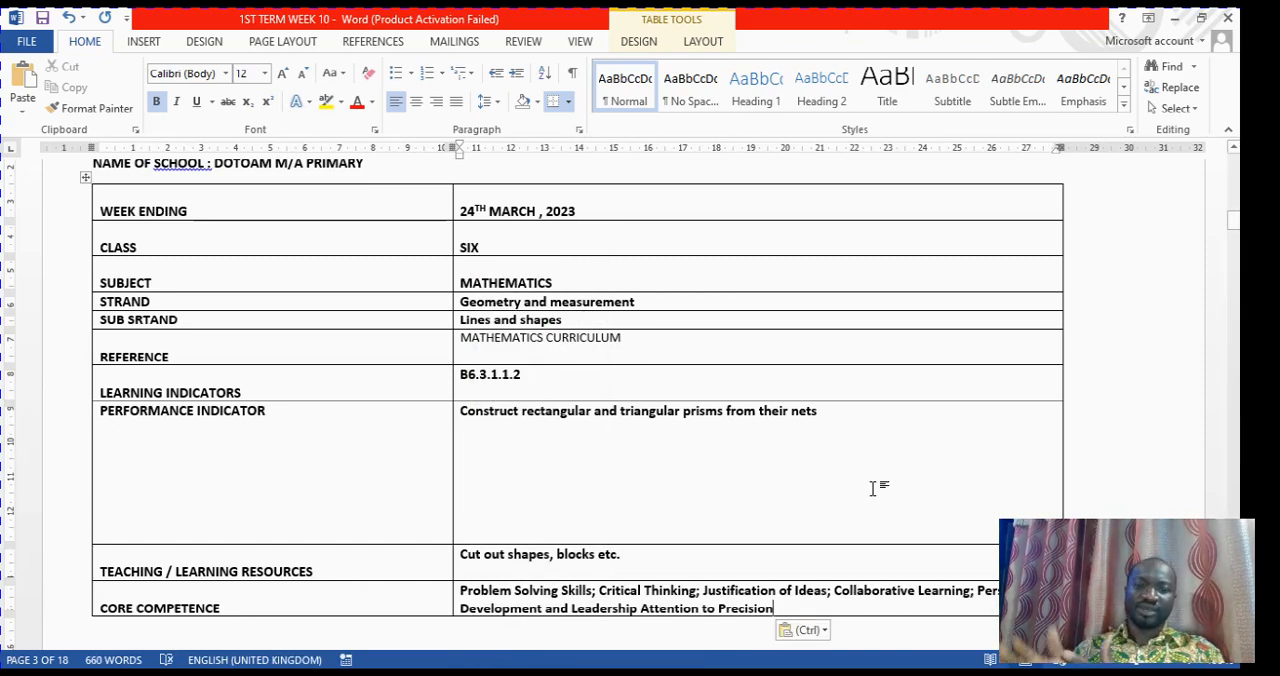
{"action": "scroll", "coordinate": [873, 488], "scroll_direction": "down", "scroll_amount": 1}
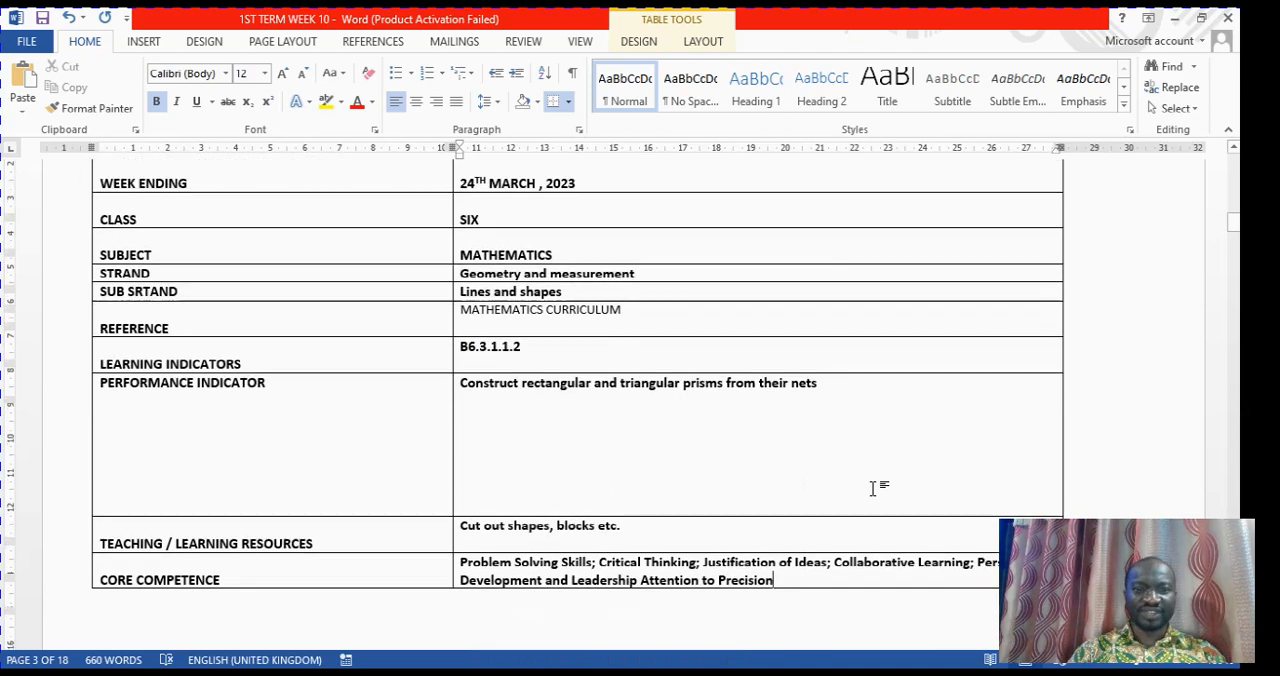
Enter MONDAY in the first empty DAYS cell of the Mathematics lesson phases table
{"action": "scroll", "coordinate": [873, 488], "scroll_direction": "up", "scroll_amount": 2}
{"action": "scroll", "coordinate": [873, 488], "scroll_direction": "down", "scroll_amount": 1}
{"action": "scroll", "coordinate": [873, 488], "scroll_direction": "down", "scroll_amount": 10}
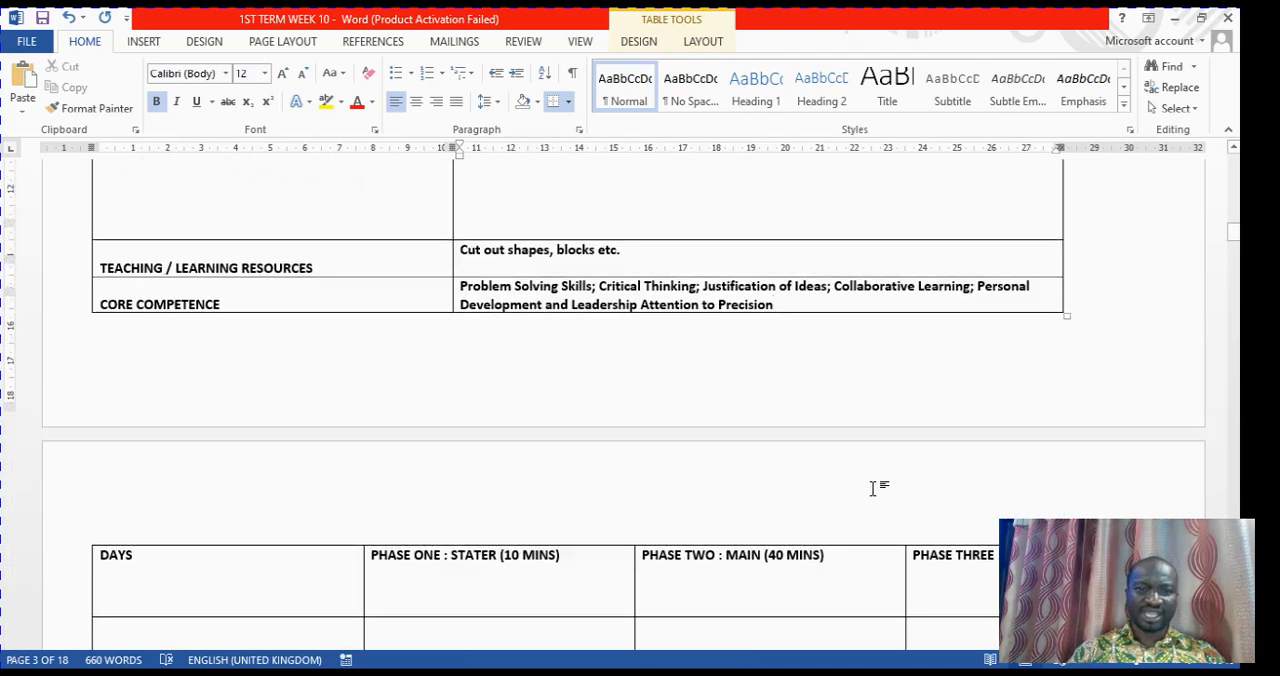
{"action": "scroll", "coordinate": [873, 488], "scroll_direction": "up", "scroll_amount": 2}
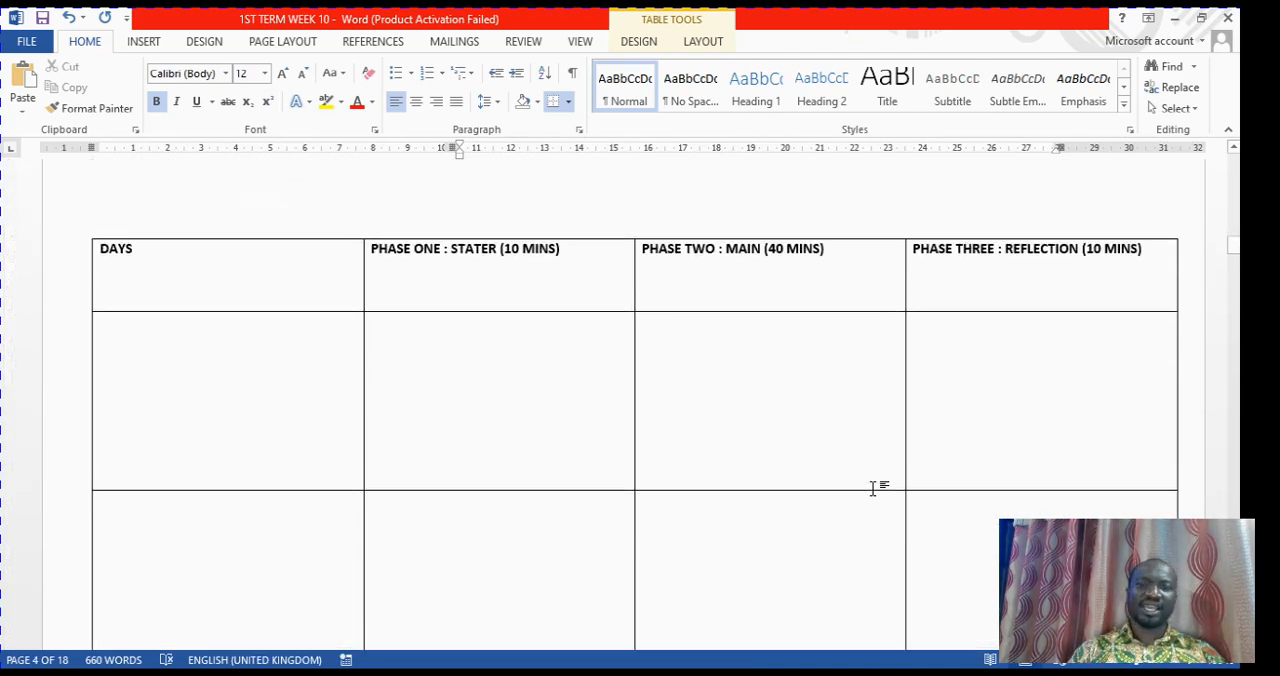
{"action": "left_click", "coordinate": [151, 368]}
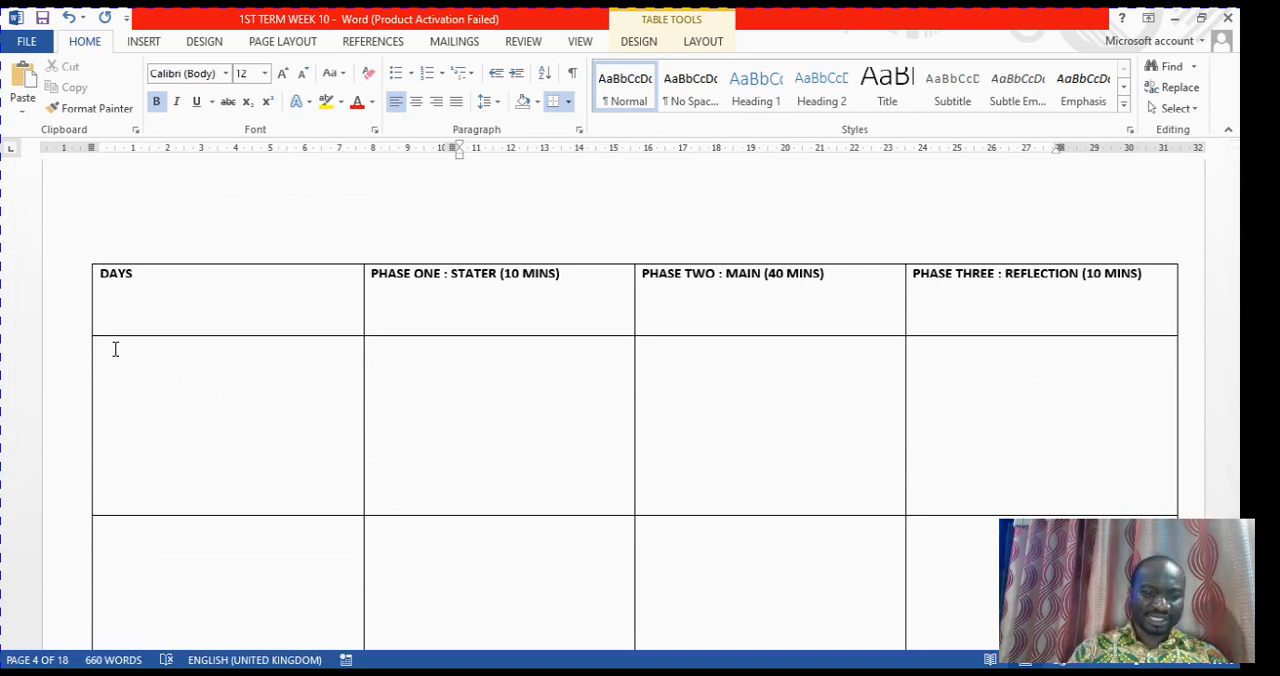
{"action": "left_click", "coordinate": [115, 349]}
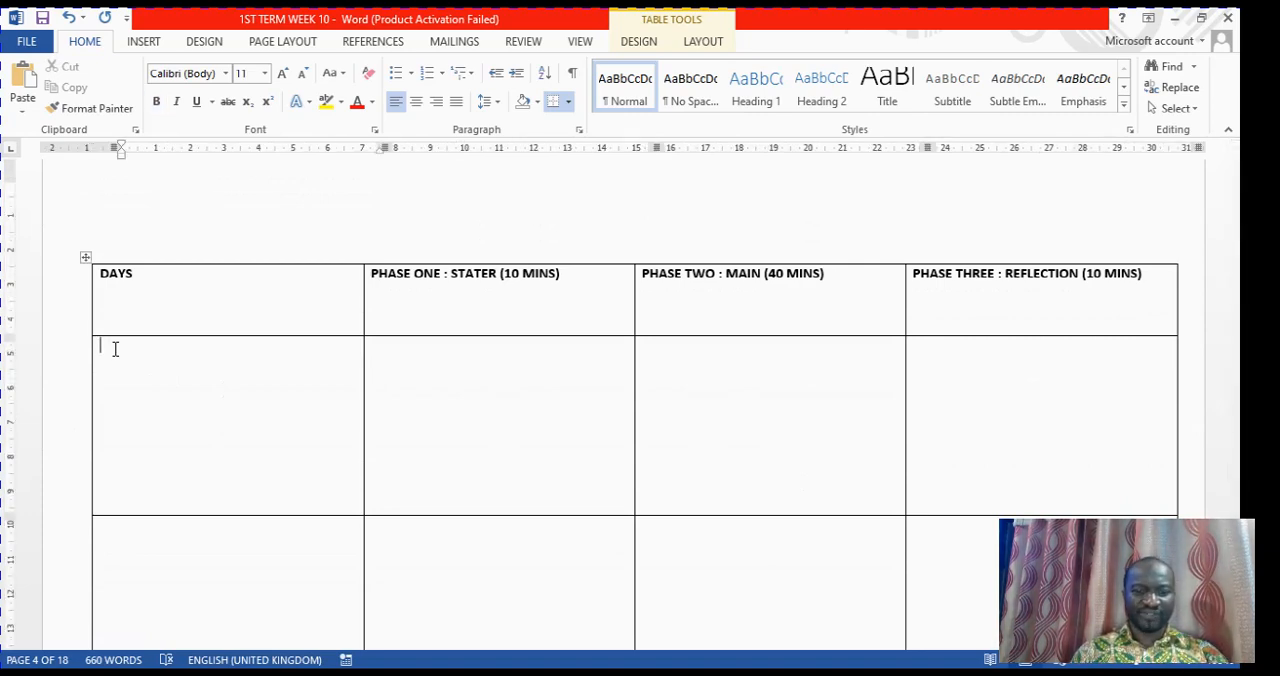
{"action": "type", "text": "Mo"}
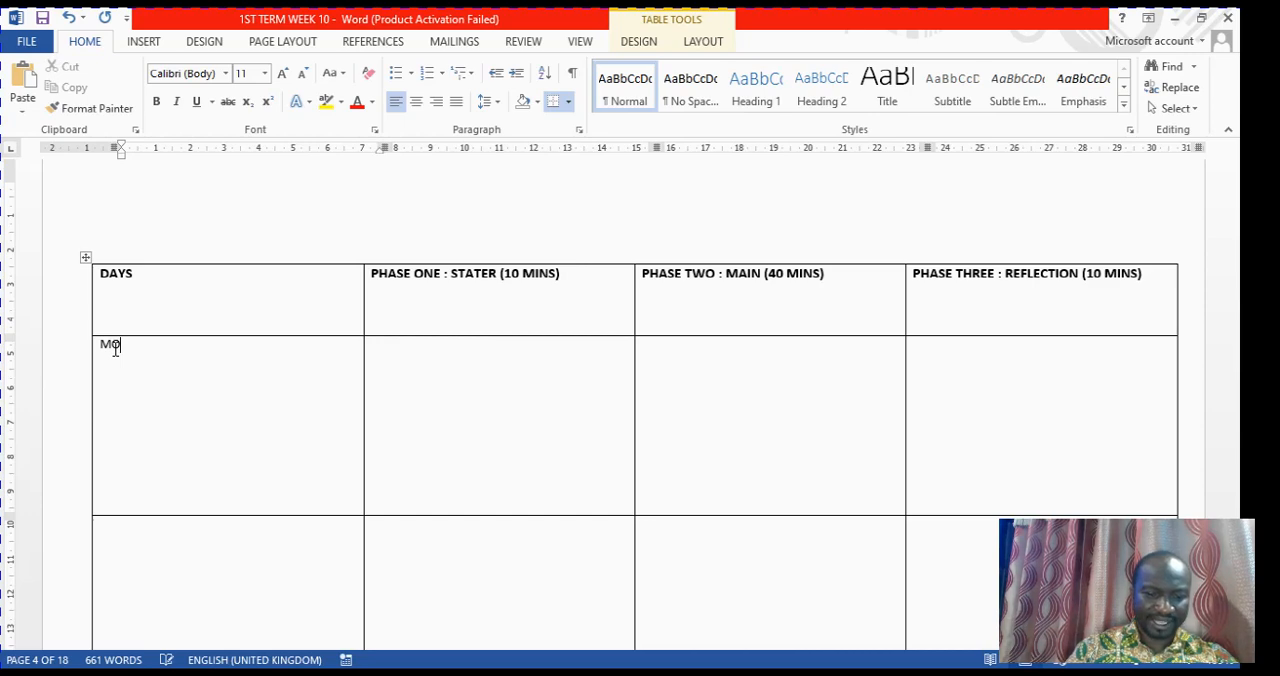
{"action": "type", "text": "NDA"}
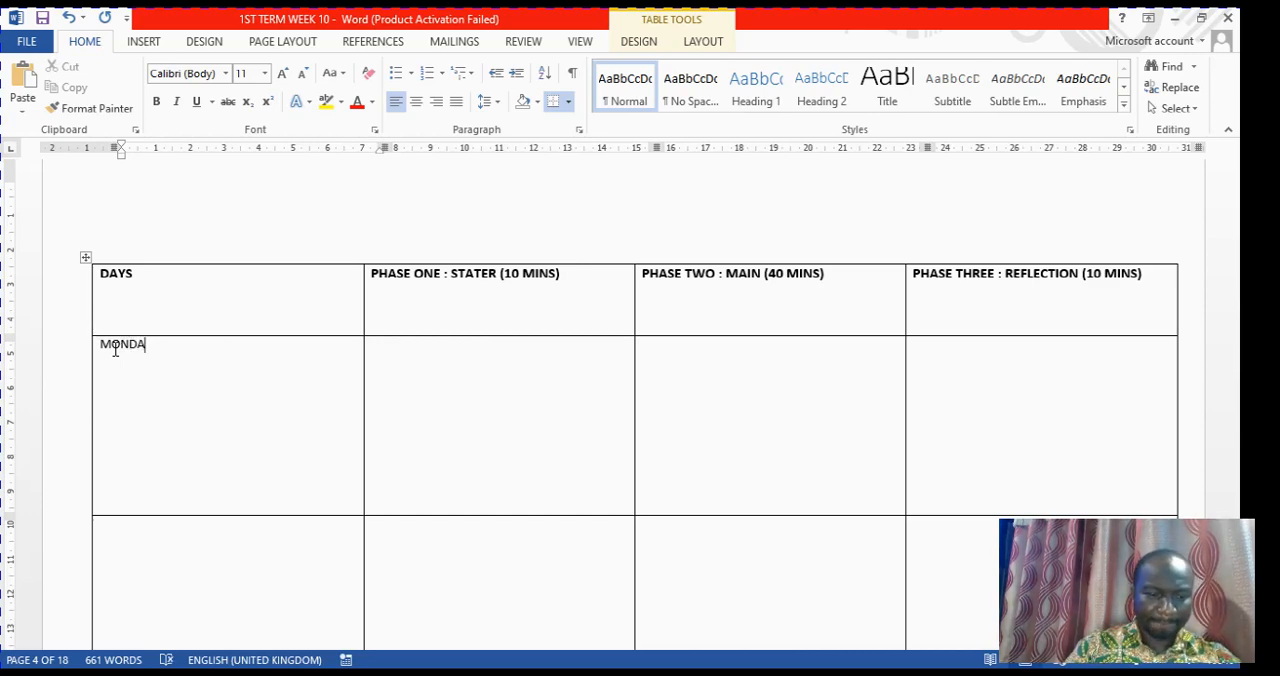
{"action": "type", "text": "Y"}
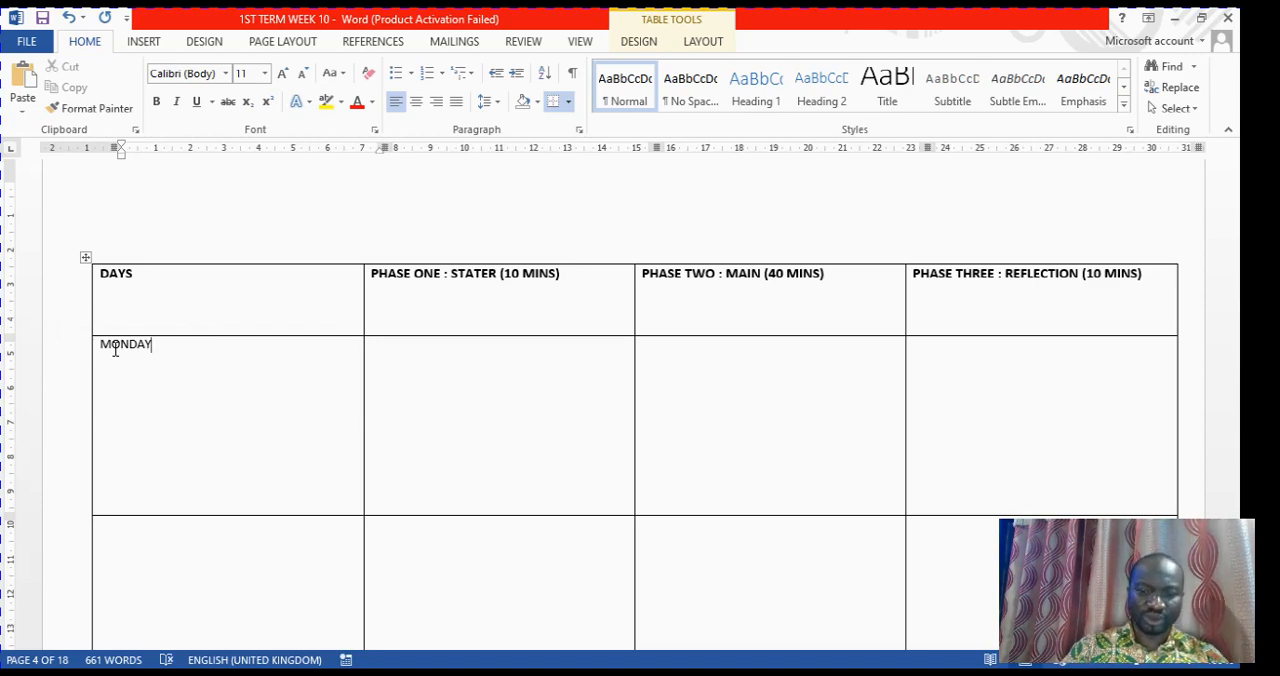
Add the date 20/02/2023 on a new line under MONDAY in the DAYS cell
{"action": "key", "text": "Return"}
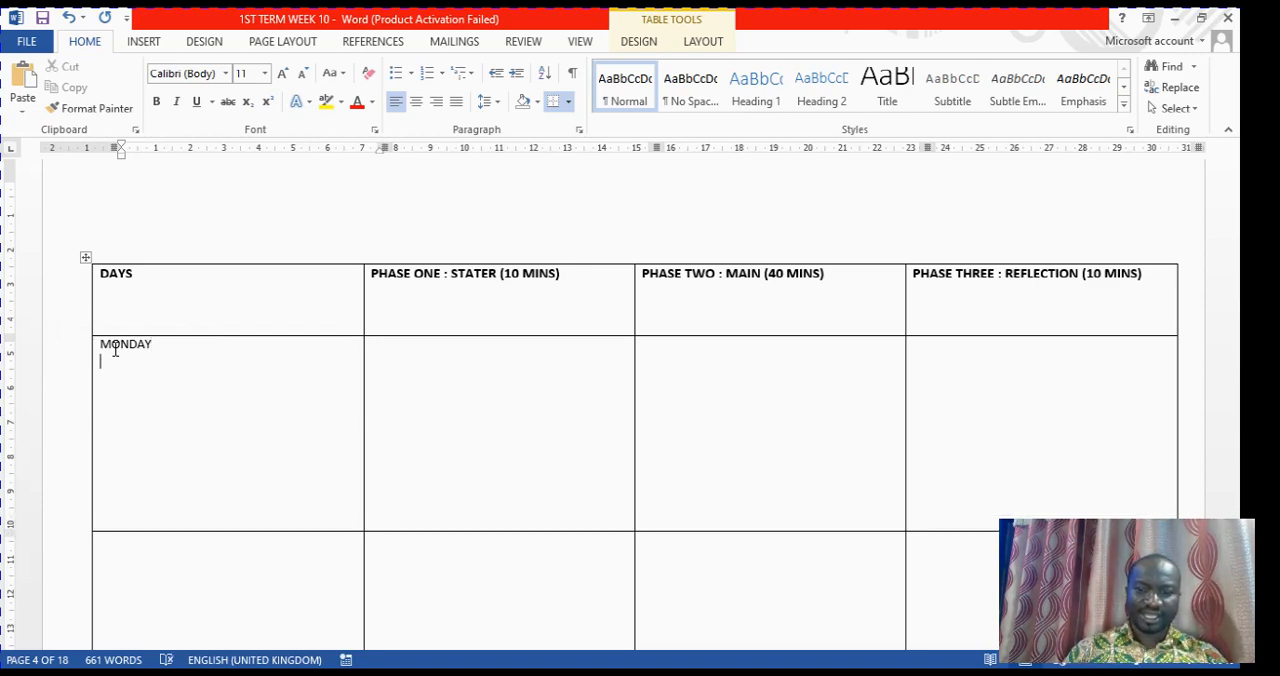
{"action": "key", "text": "BackSpace"}
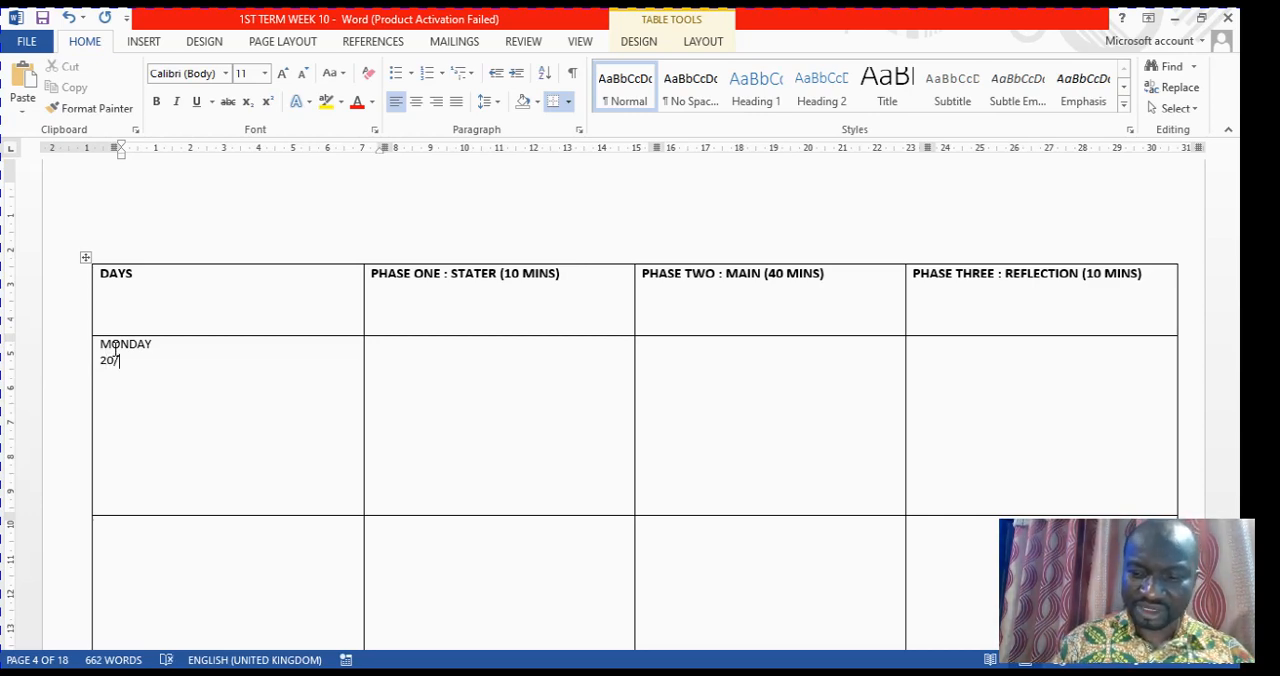
{"action": "type", "text": "2/2"}
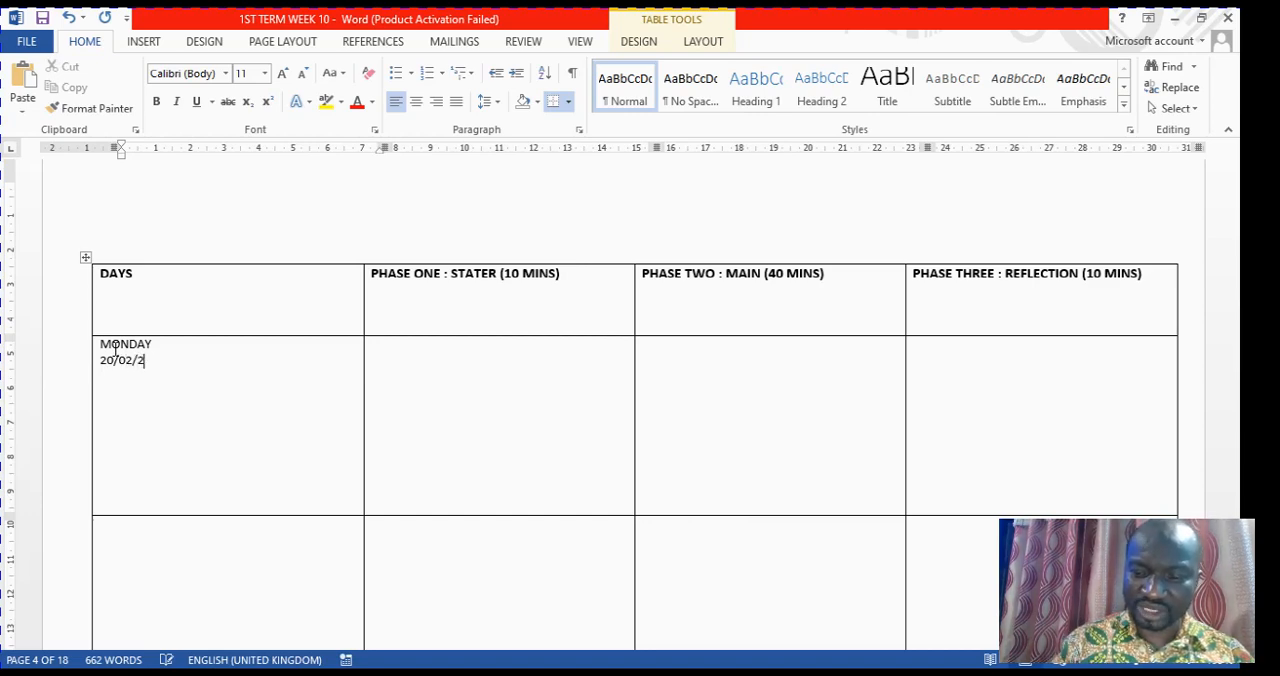
{"action": "type", "text": "023"}
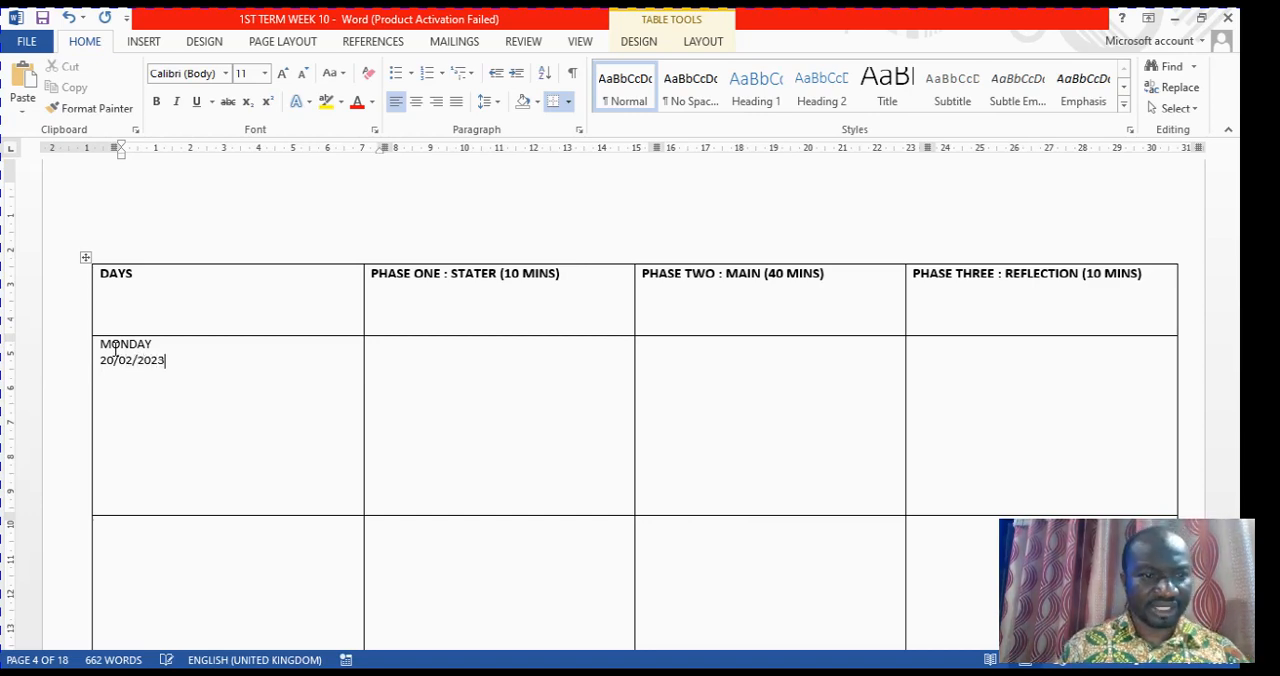
{"action": "key", "text": "Return"}
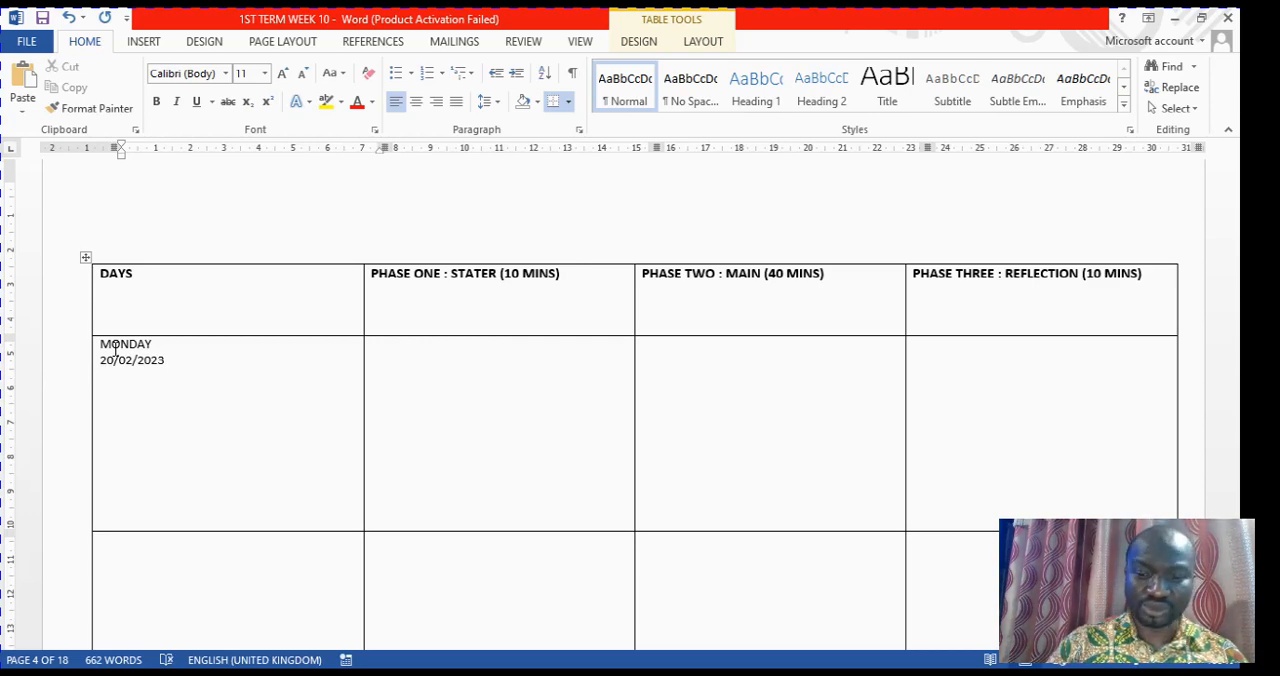
{"action": "key", "text": "BackSpace"}
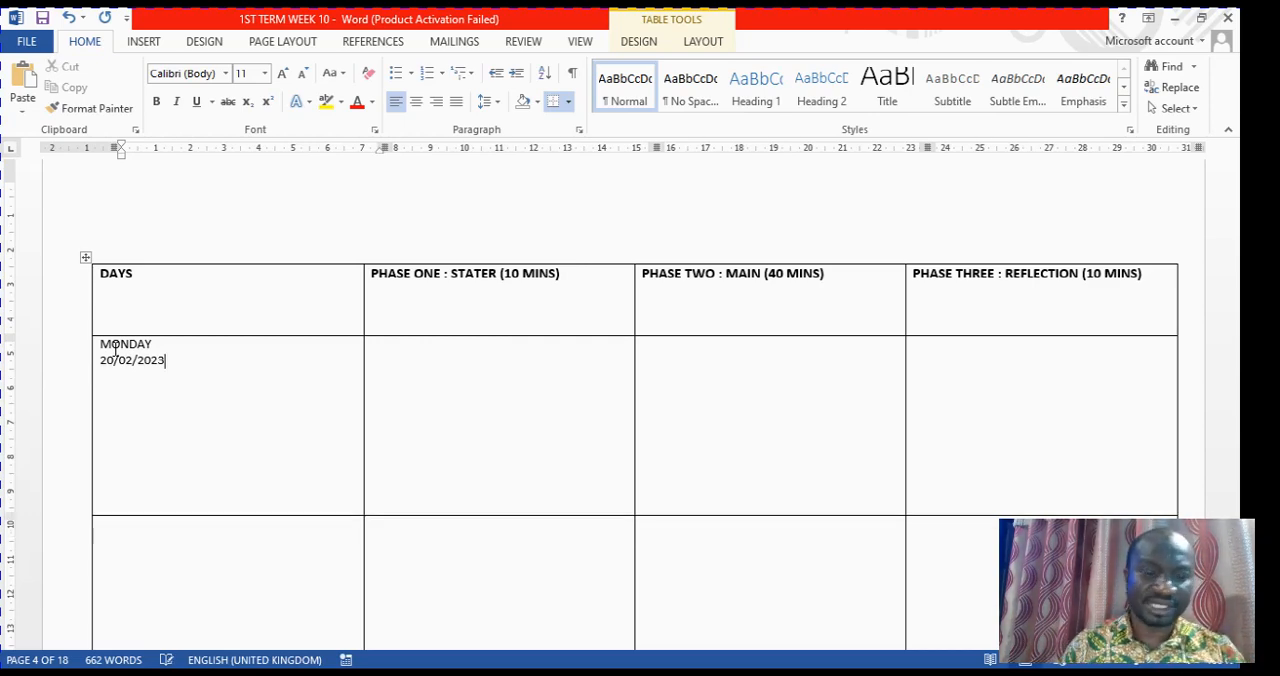
Add the lesson time "8:00 -9:00AM" on a new line below Monday's date
{"action": "key", "text": "Return"}
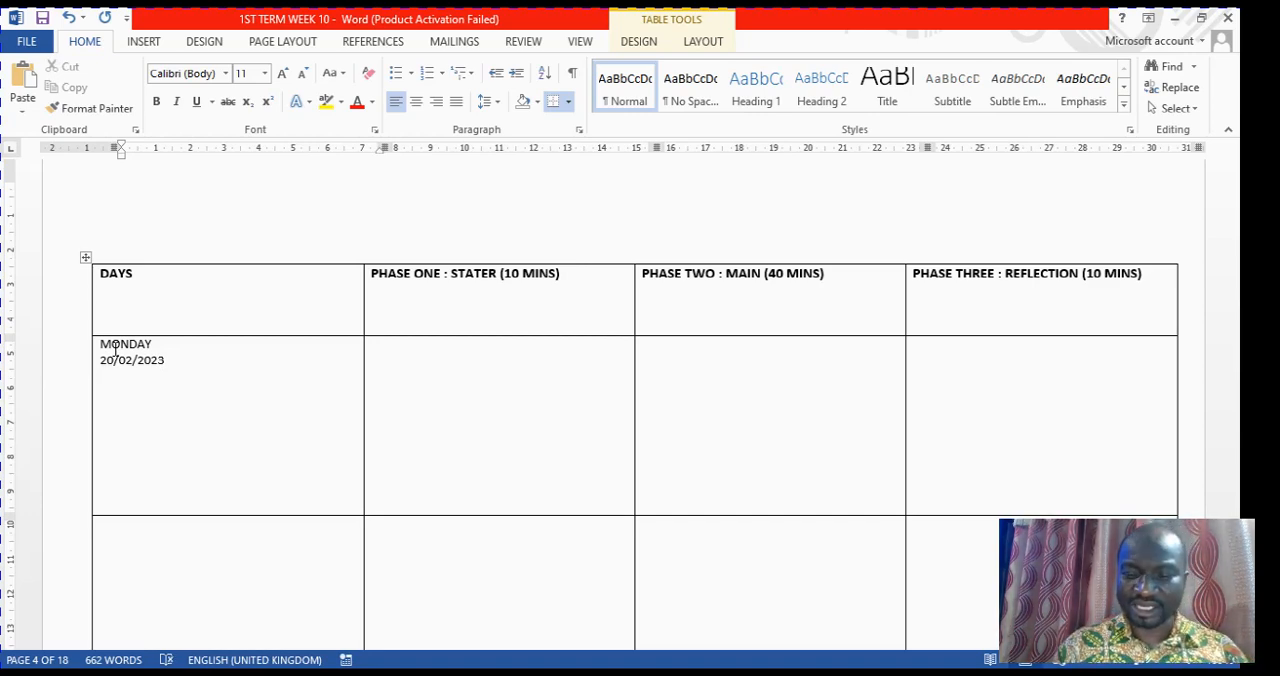
{"action": "type", "text": "8"}
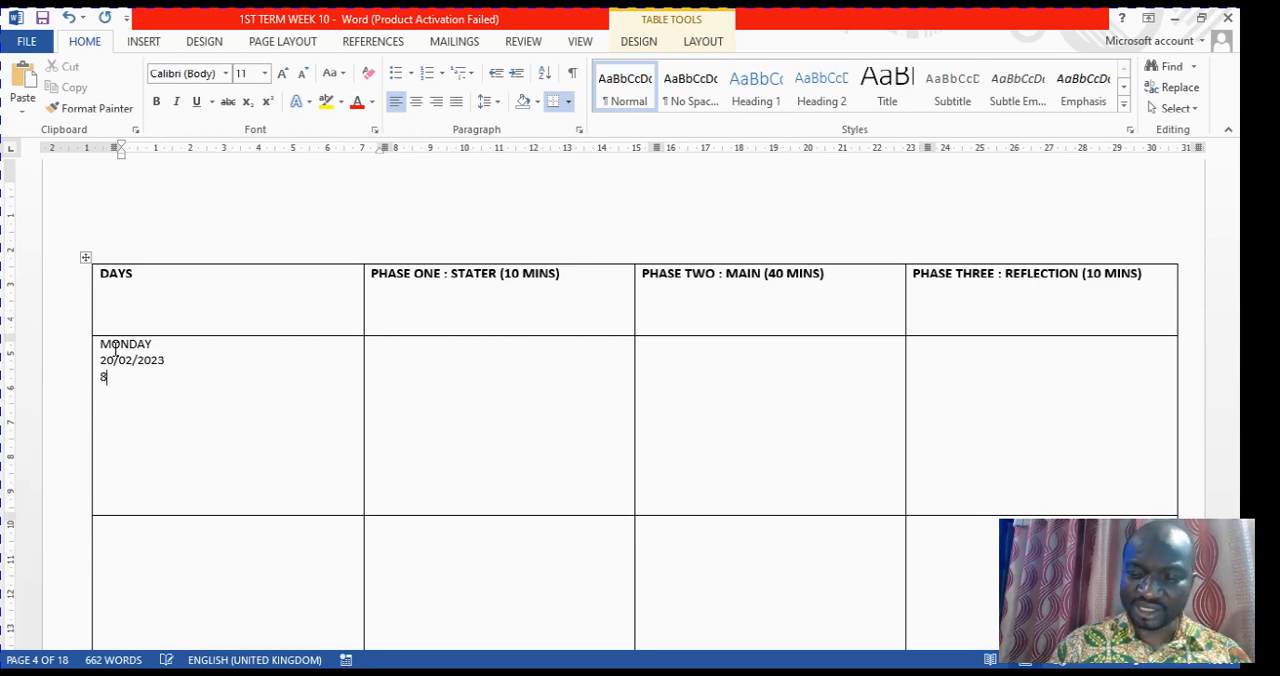
{"action": "type", "text": "0"}
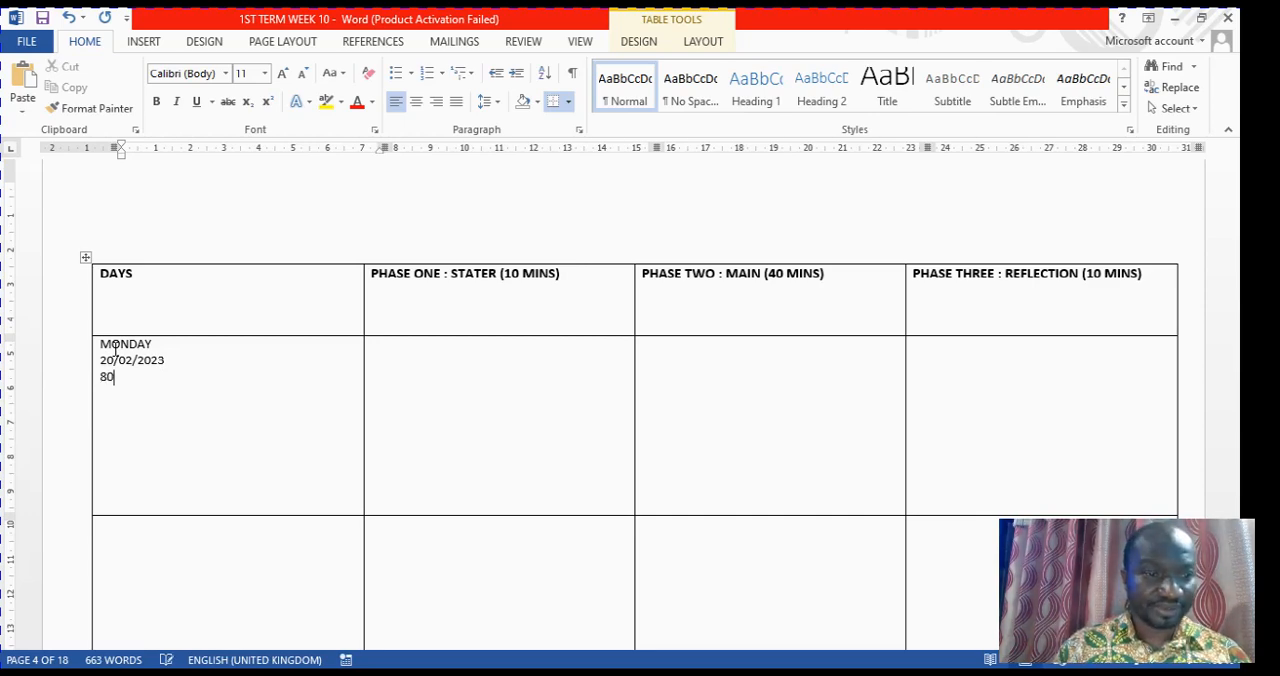
{"action": "key", "text": "BackSpace"}
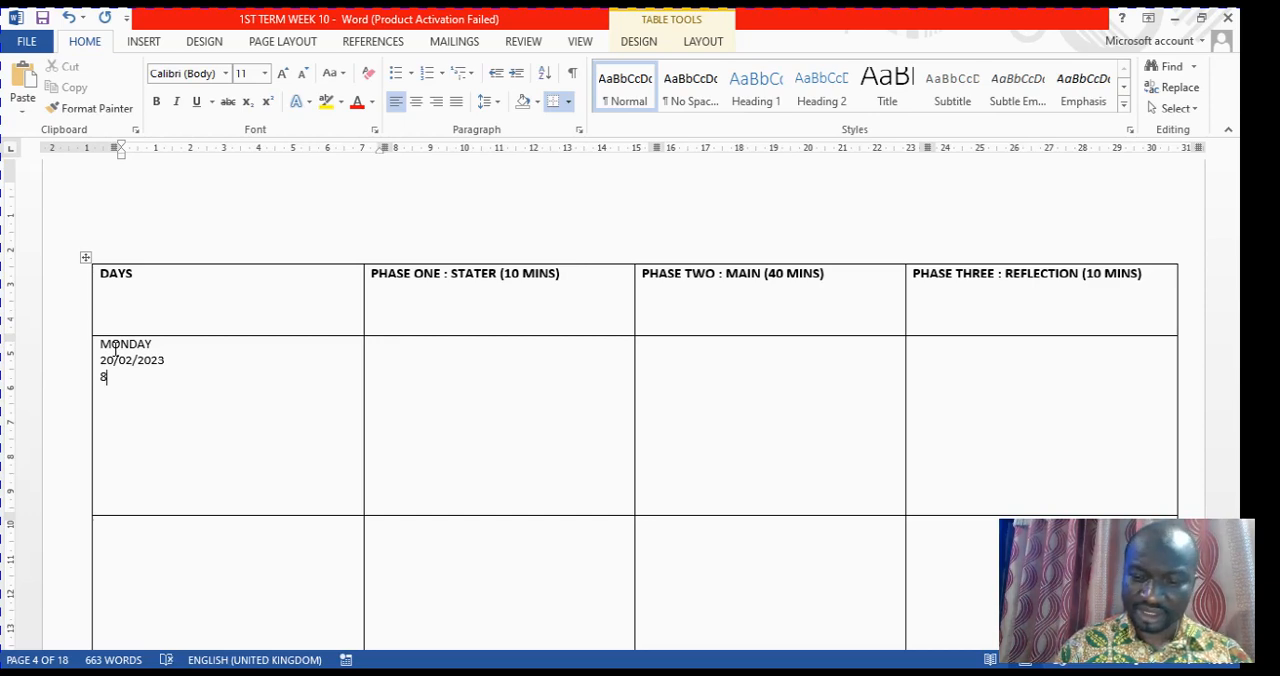
{"action": "type", "text": ":00"}
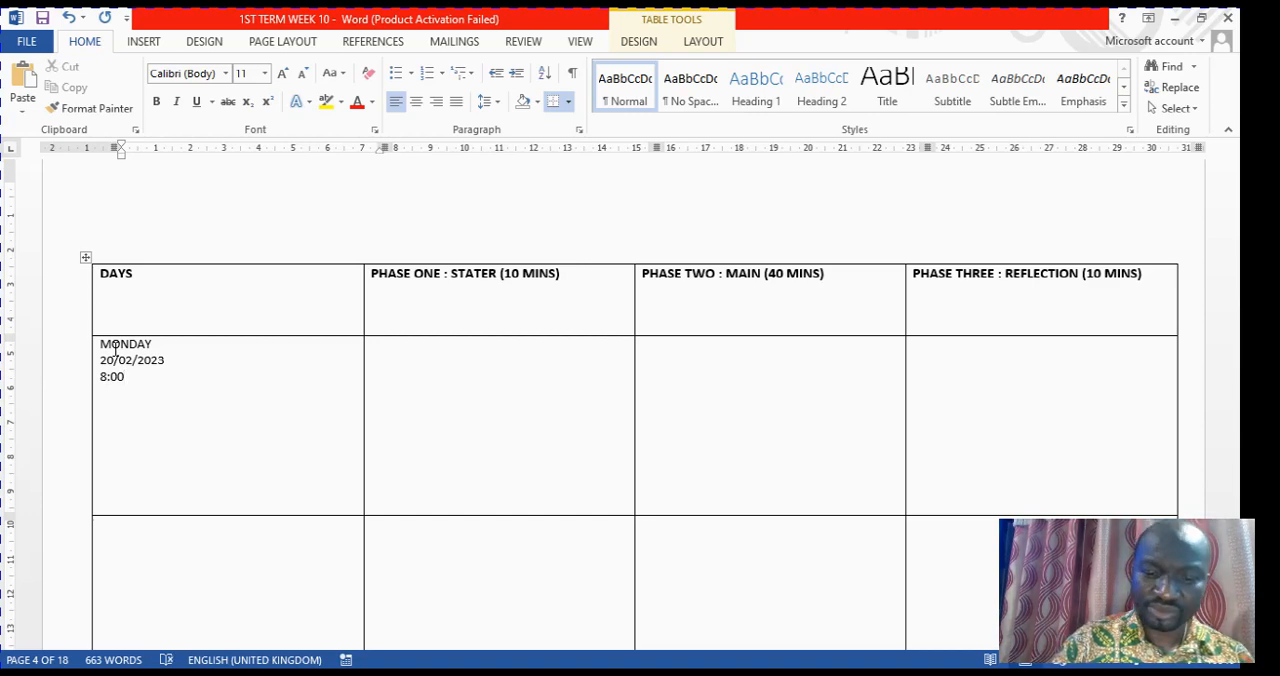
{"action": "type", "text": " -"}
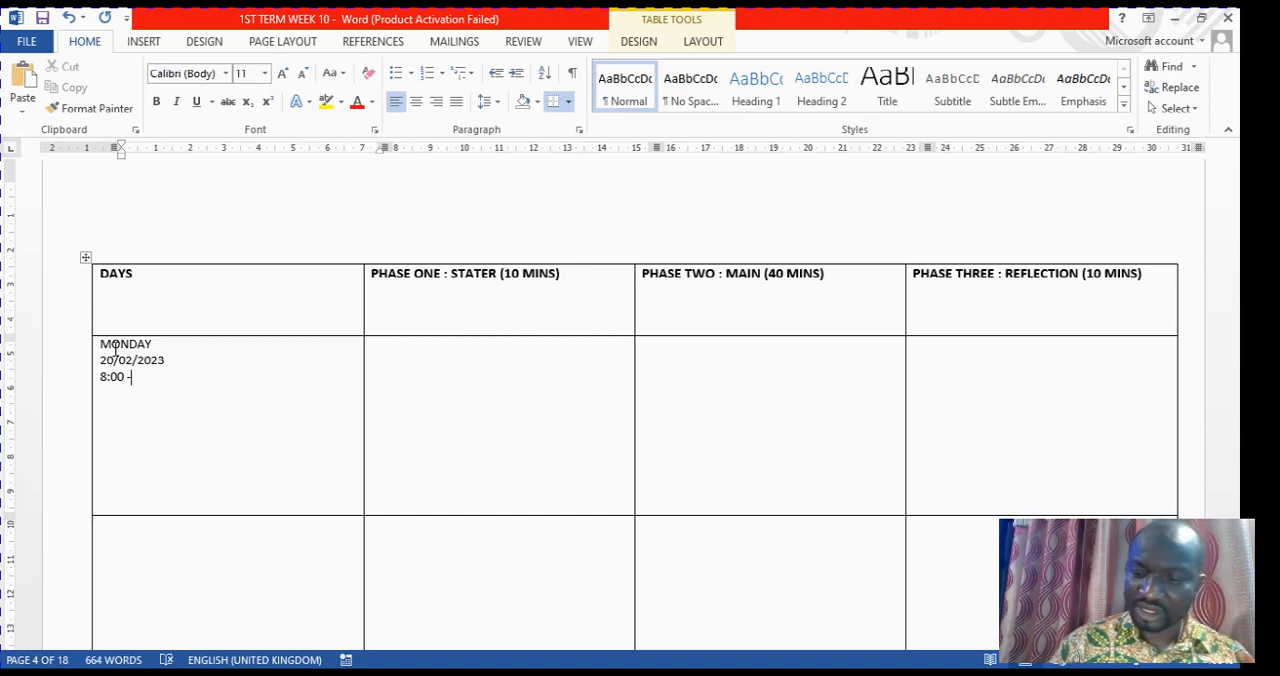
{"action": "type", "text": "9"}
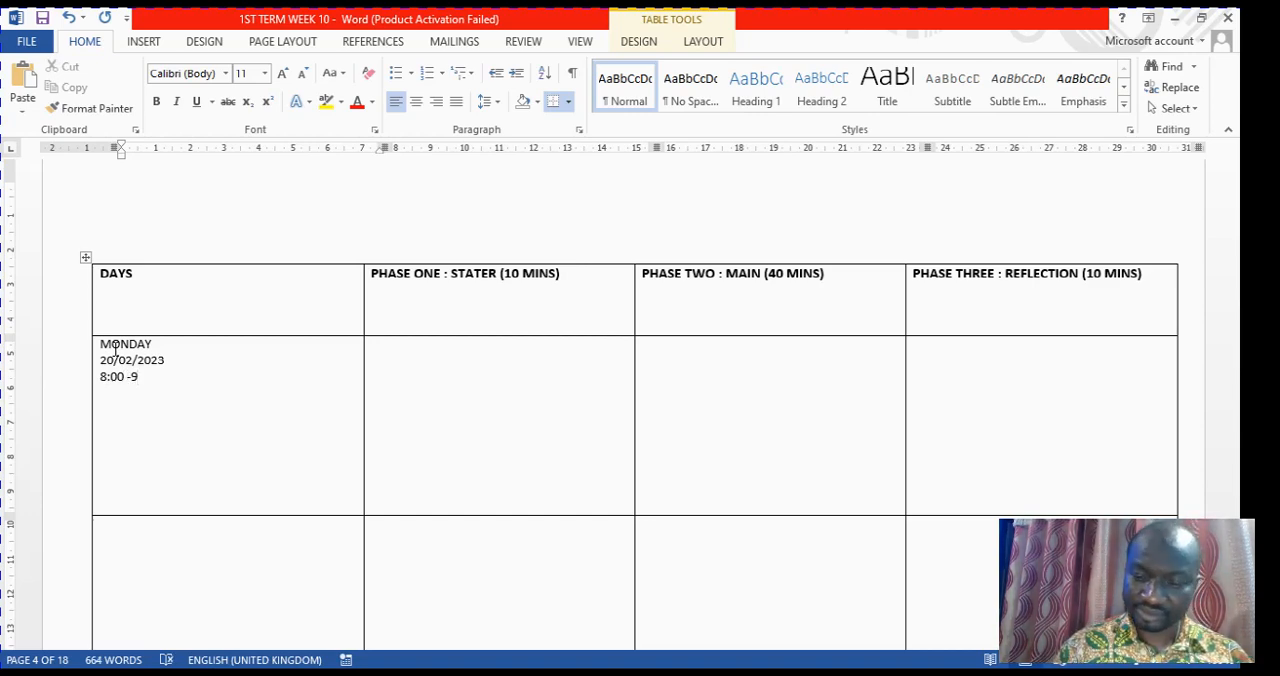
{"action": "type", "text": ":00"}
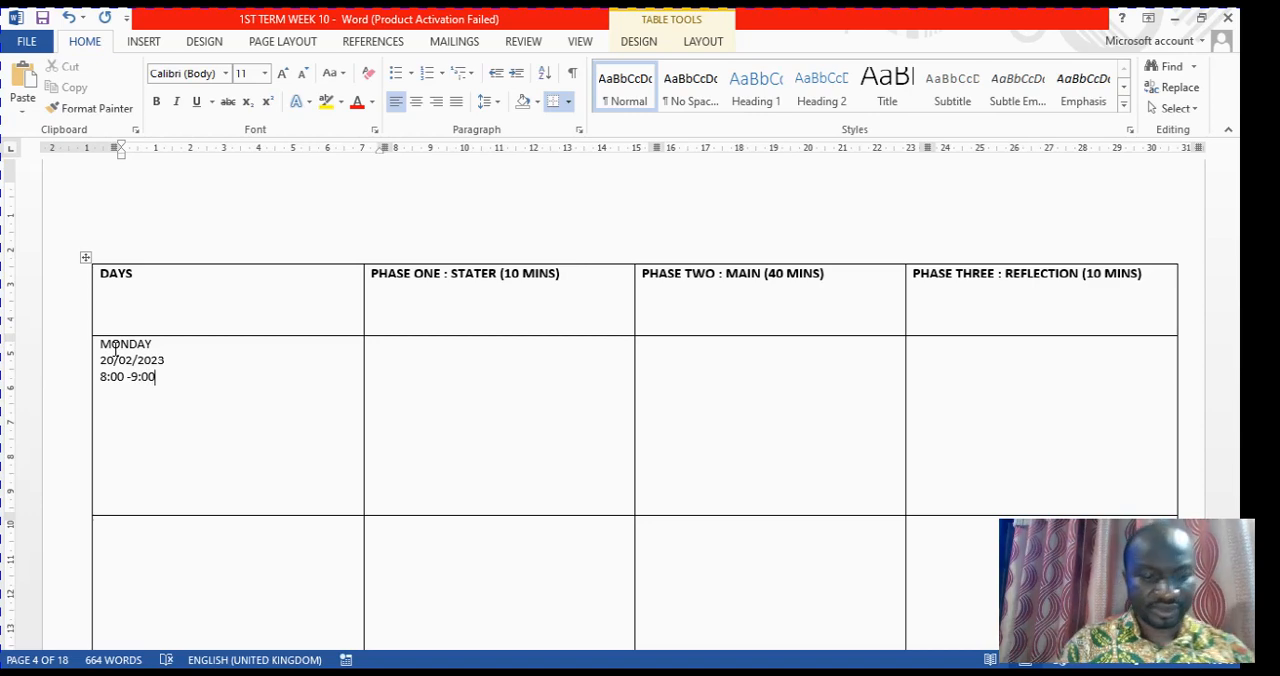
{"action": "type", "text": "AM"}
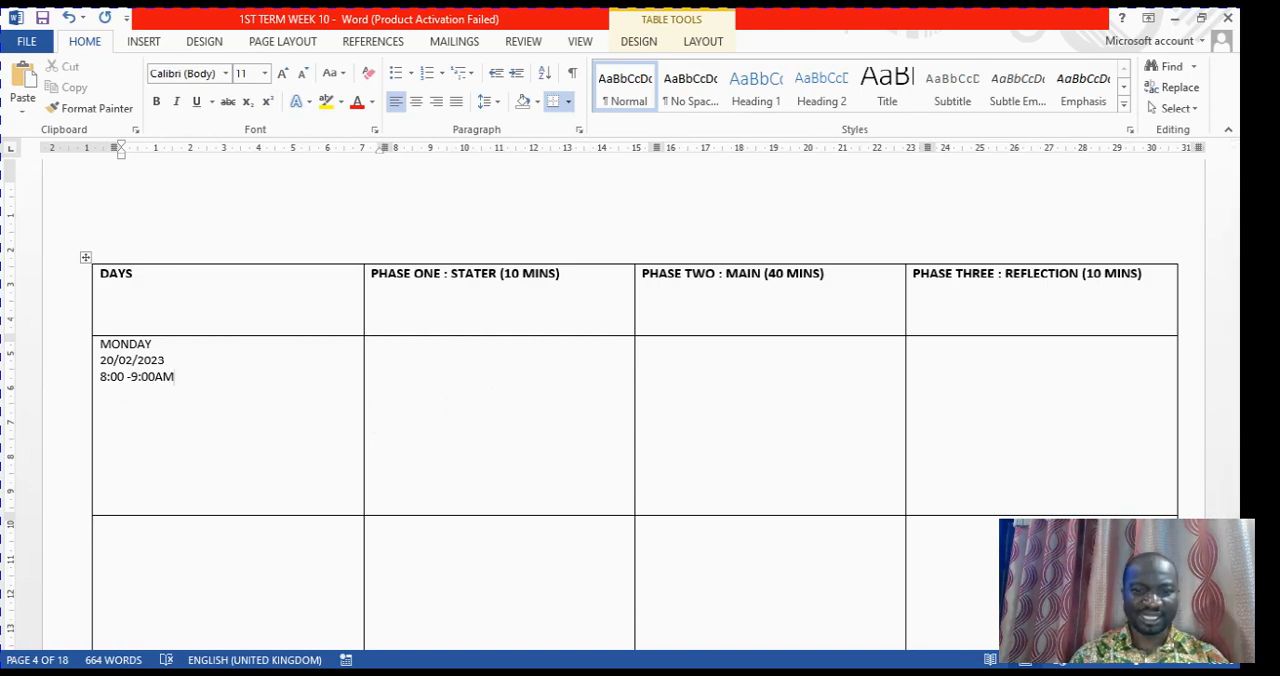
In B6-WEEK10-NOTES-1, copy Monday's starter, main and reflection cells from the Mathematics table
{"action": "mouse_move", "coordinate": [698, 672]}
{"action": "left_click", "coordinate": [657, 648]}
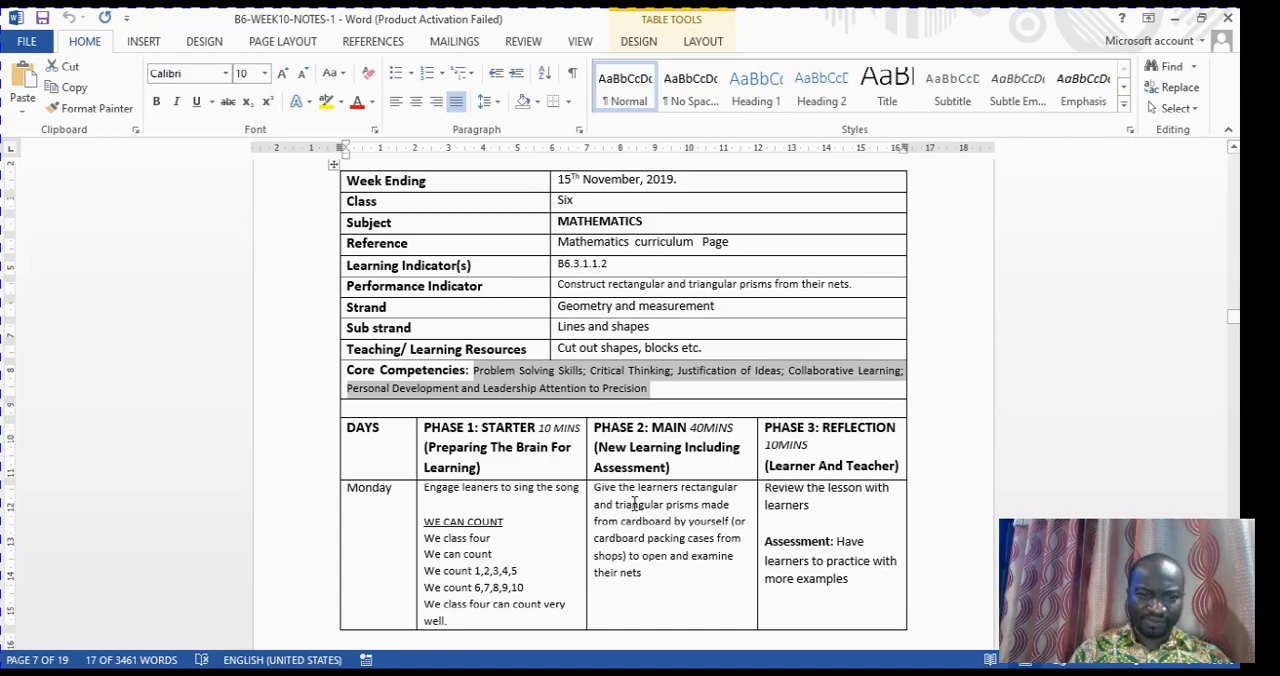
{"action": "left_click_drag", "start_coordinate": [443, 497], "coordinate": [838, 570]}
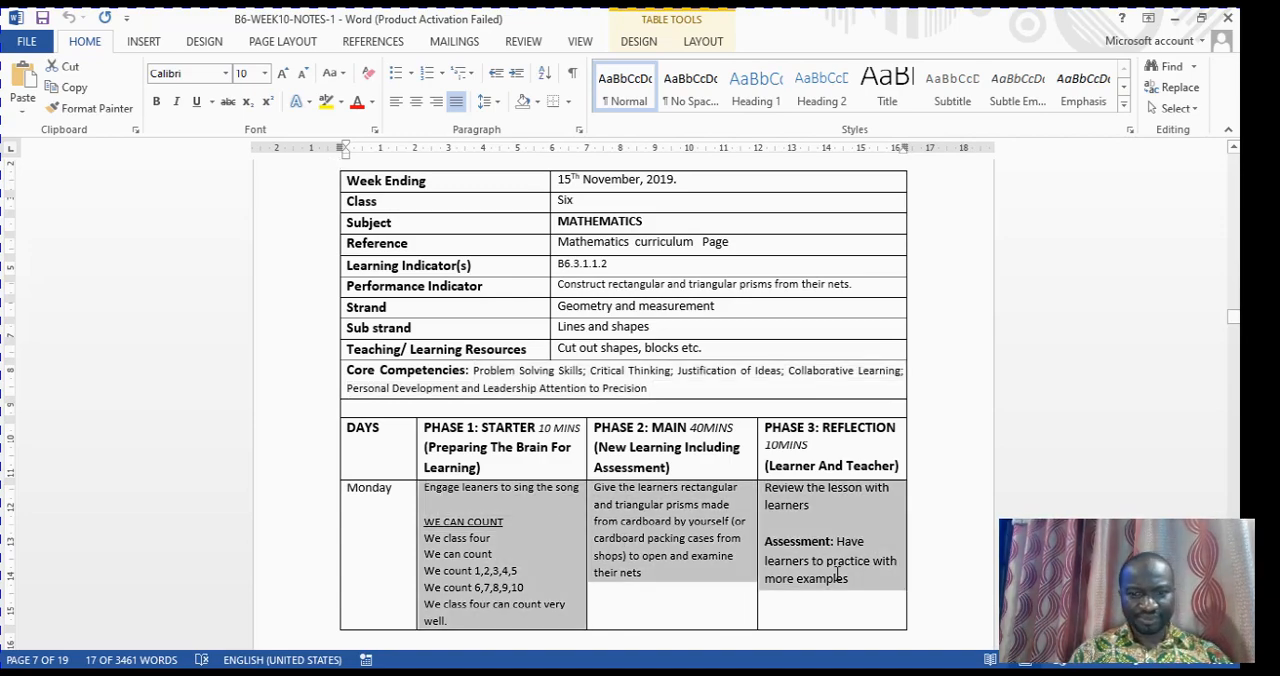
{"action": "right_click", "coordinate": [541, 530]}
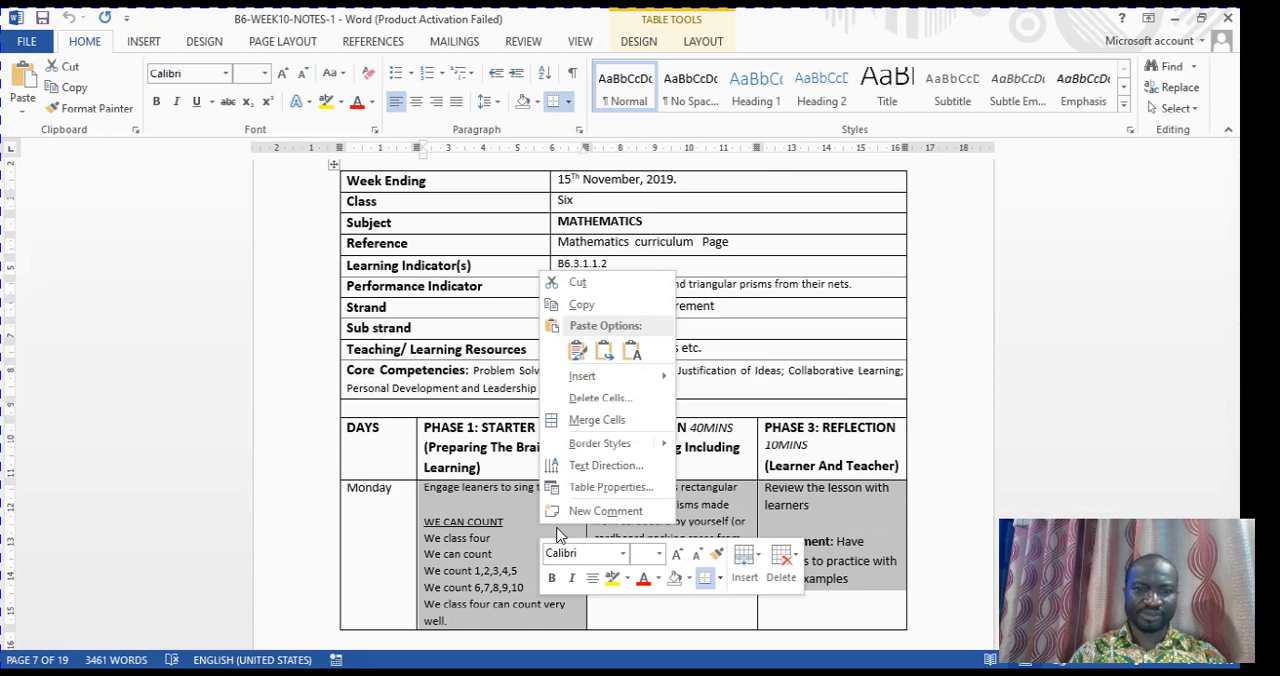
{"action": "left_click", "coordinate": [605, 309]}
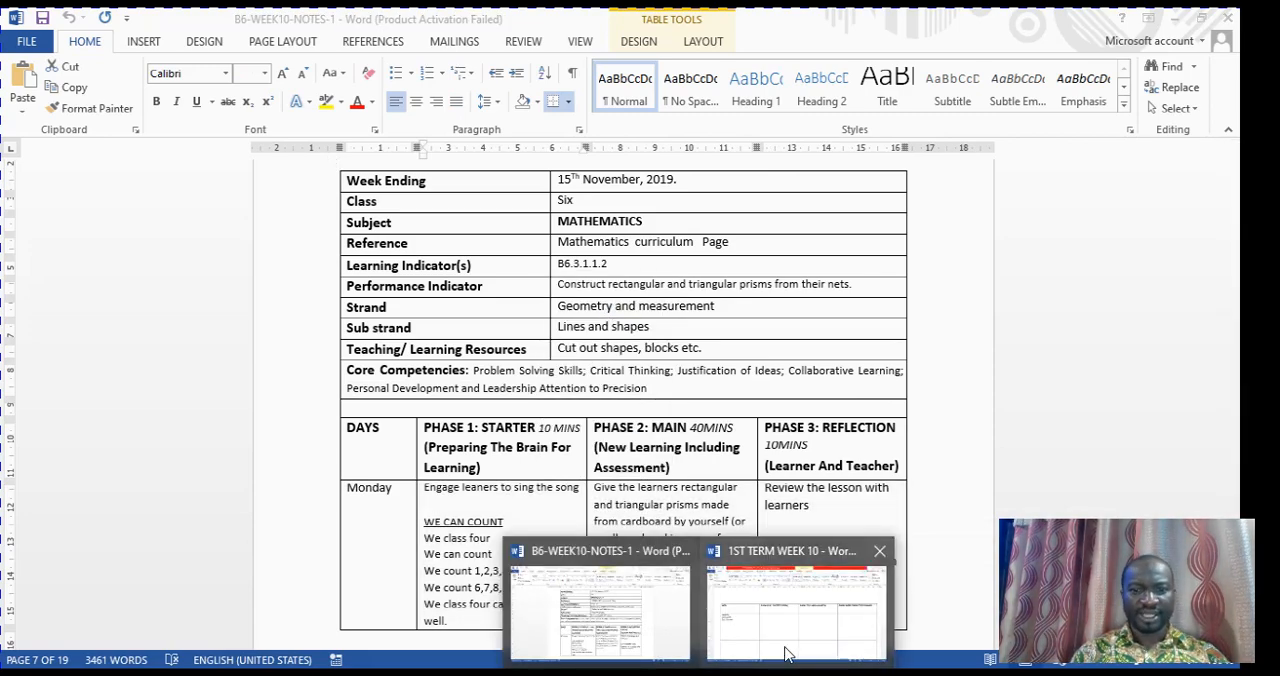
In 1ST TERM WEEK 10, paste the copied cells into Monday's three phase columns, starting at PHASE ONE, with the Overwrite Cells option
{"action": "left_click", "coordinate": [785, 655]}
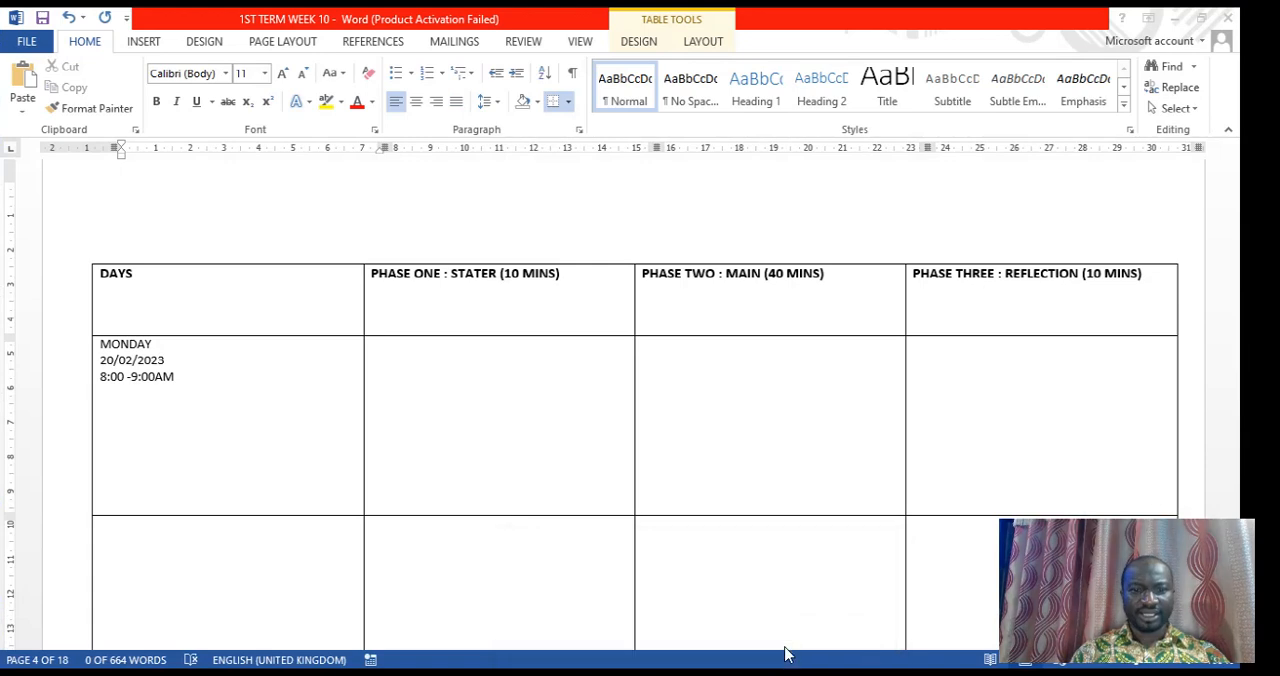
{"action": "left_click", "coordinate": [389, 353]}
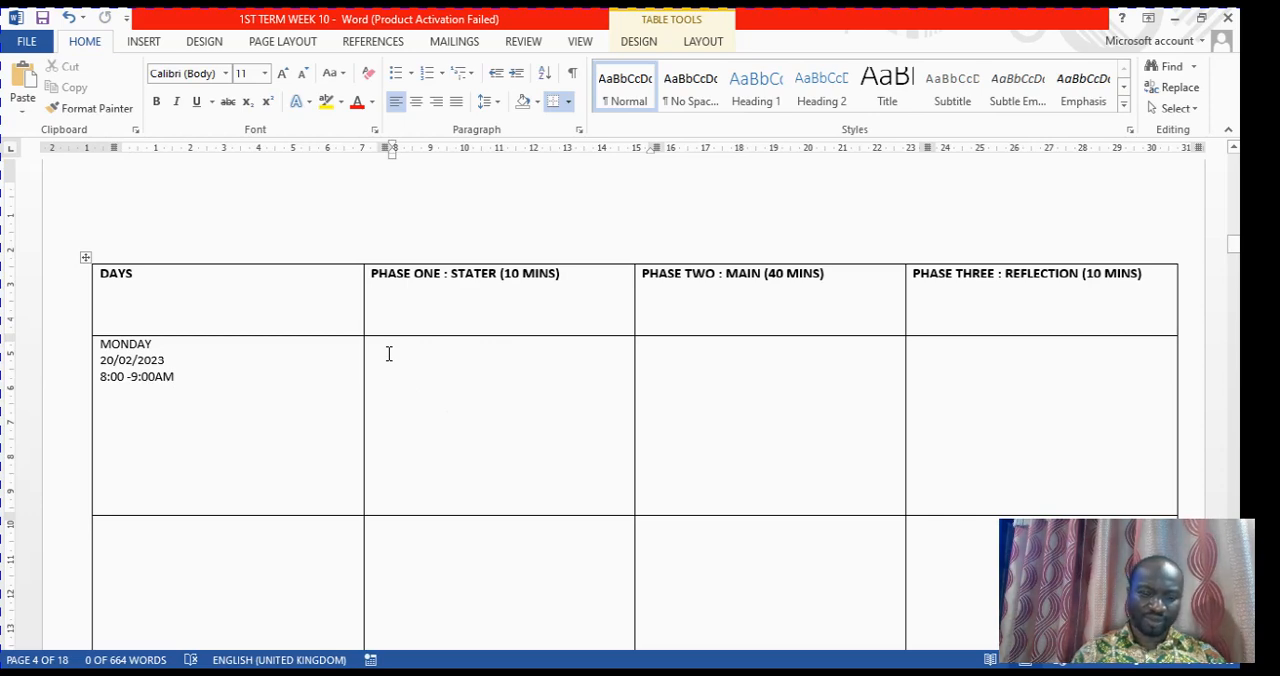
{"action": "right_click", "coordinate": [389, 353]}
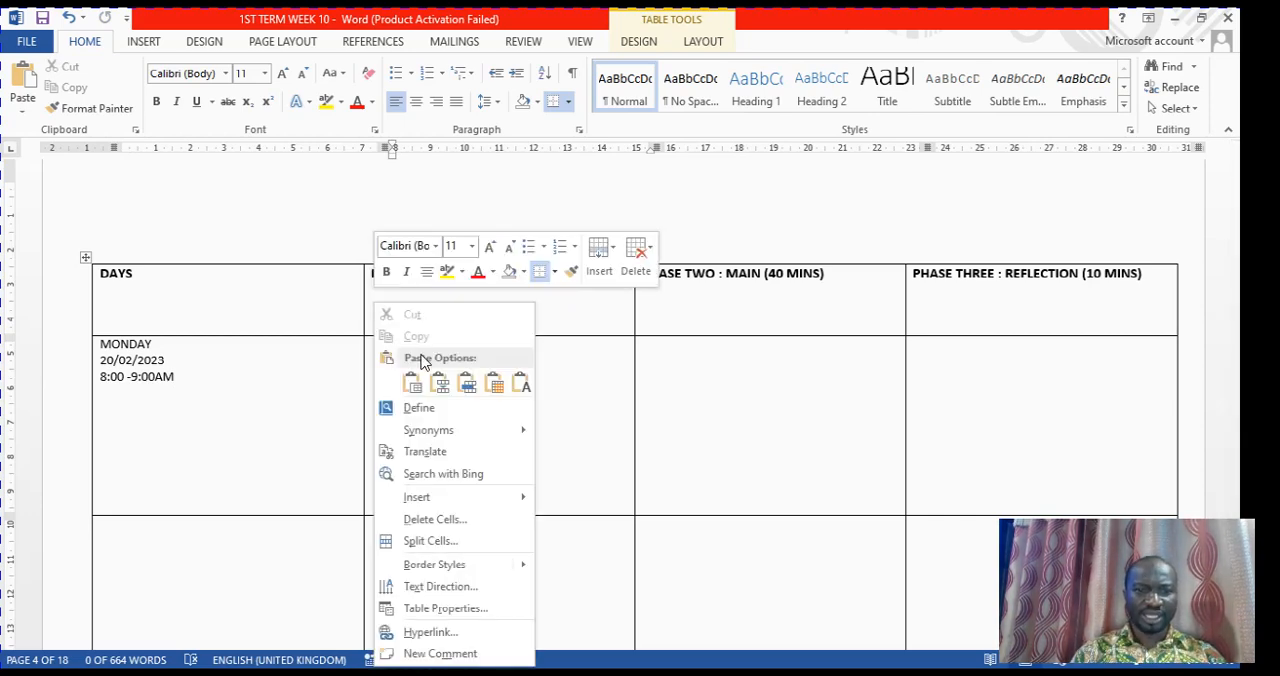
{"action": "left_click", "coordinate": [521, 388]}
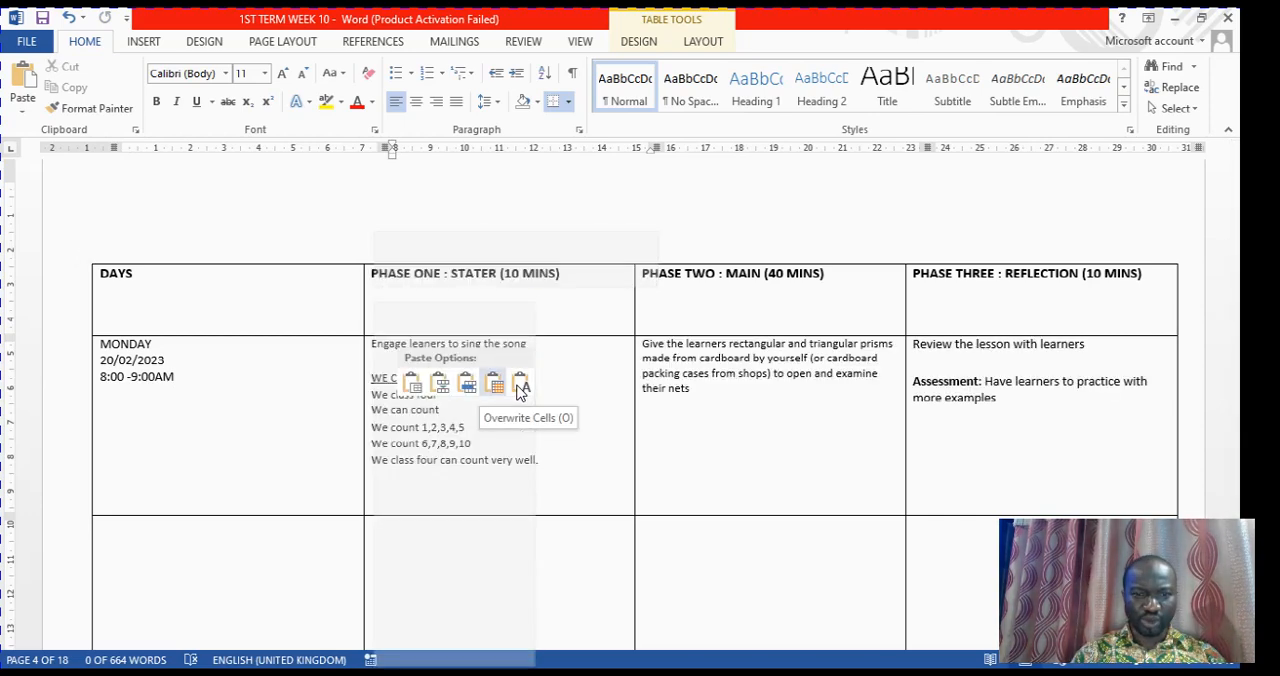
{"action": "left_click", "coordinate": [519, 389]}
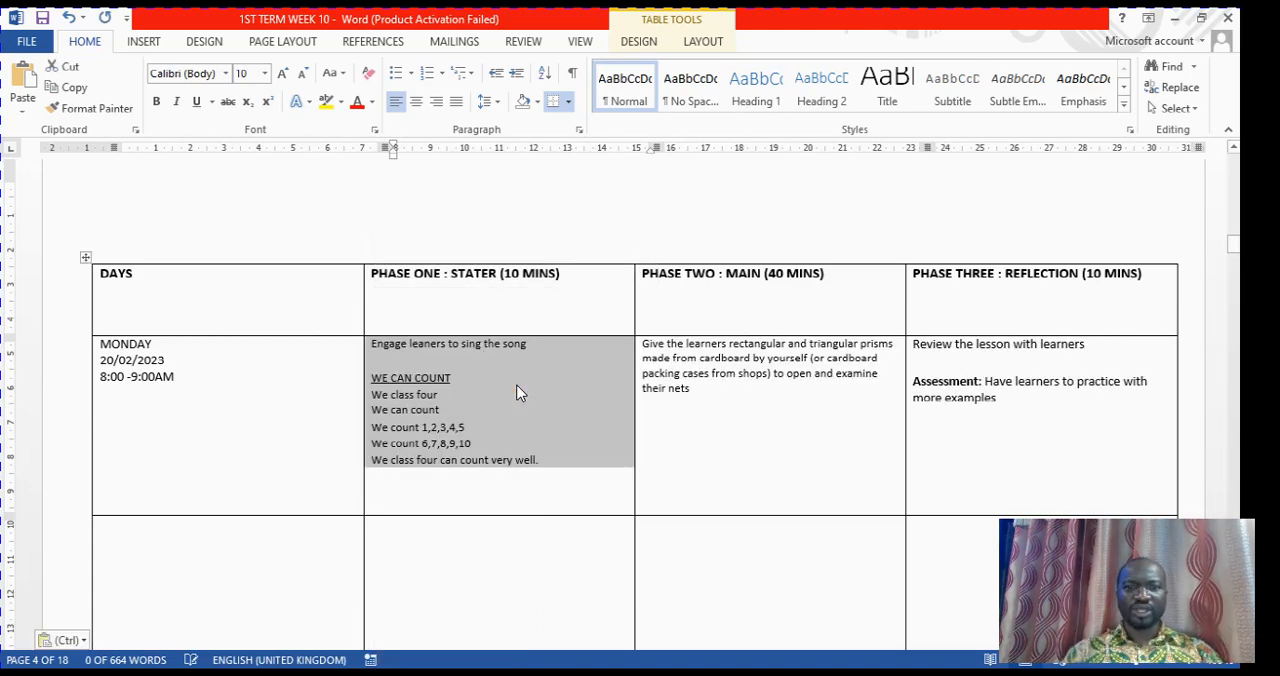
{"action": "left_click", "coordinate": [726, 449]}
{"action": "scroll", "coordinate": [725, 450], "scroll_direction": "up", "scroll_amount": 2}
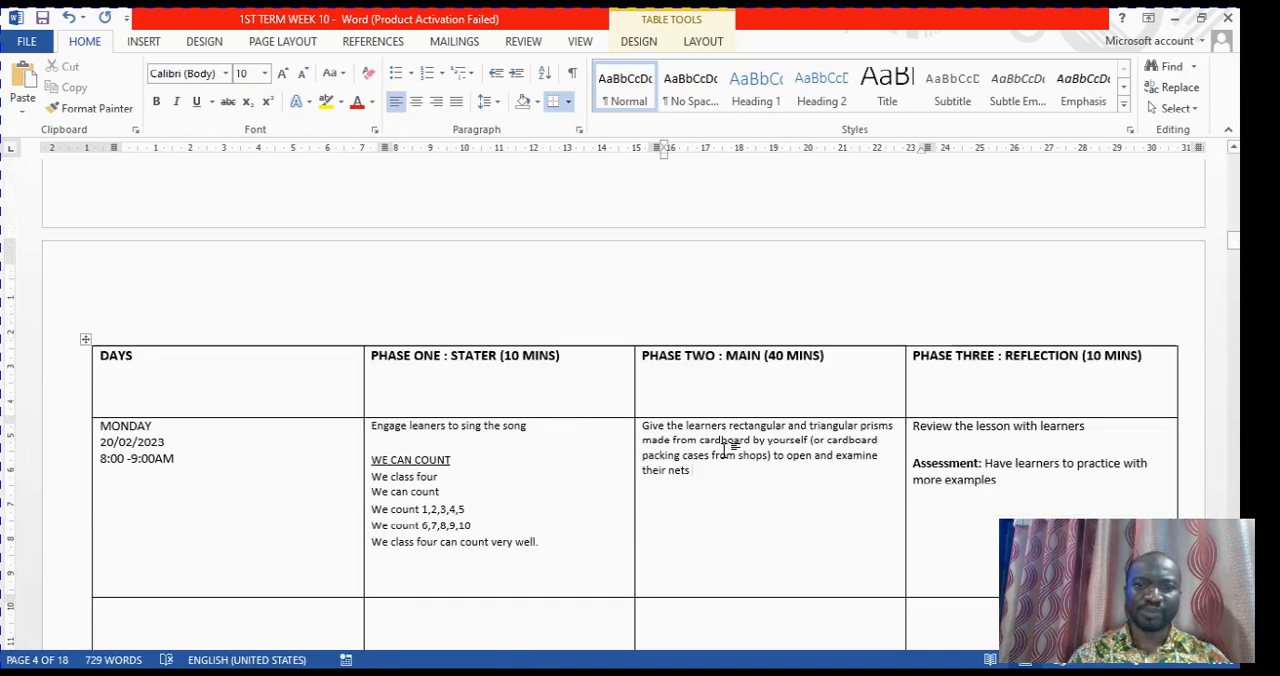
{"action": "scroll", "coordinate": [724, 450], "scroll_direction": "up", "scroll_amount": 2}
{"action": "scroll", "coordinate": [724, 450], "scroll_direction": "down", "scroll_amount": 2}
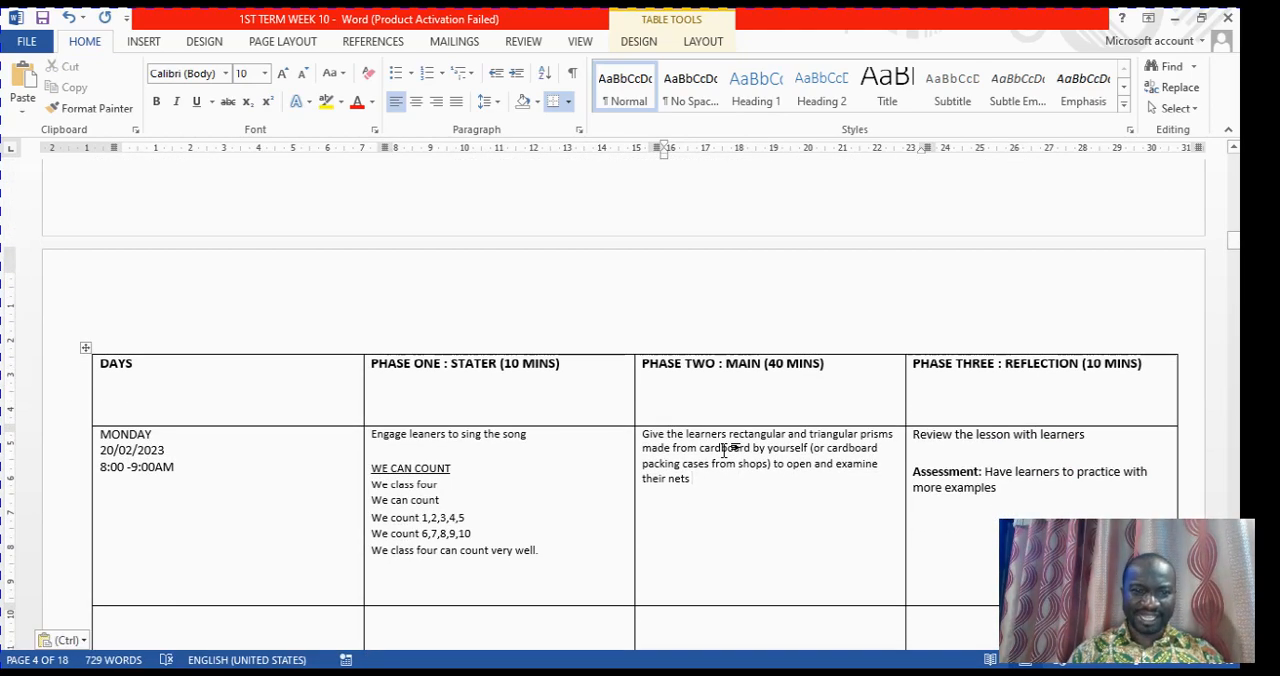
{"action": "scroll", "coordinate": [725, 449], "scroll_direction": "up", "scroll_amount": 1}
{"action": "scroll", "coordinate": [725, 448], "scroll_direction": "down", "scroll_amount": 1}
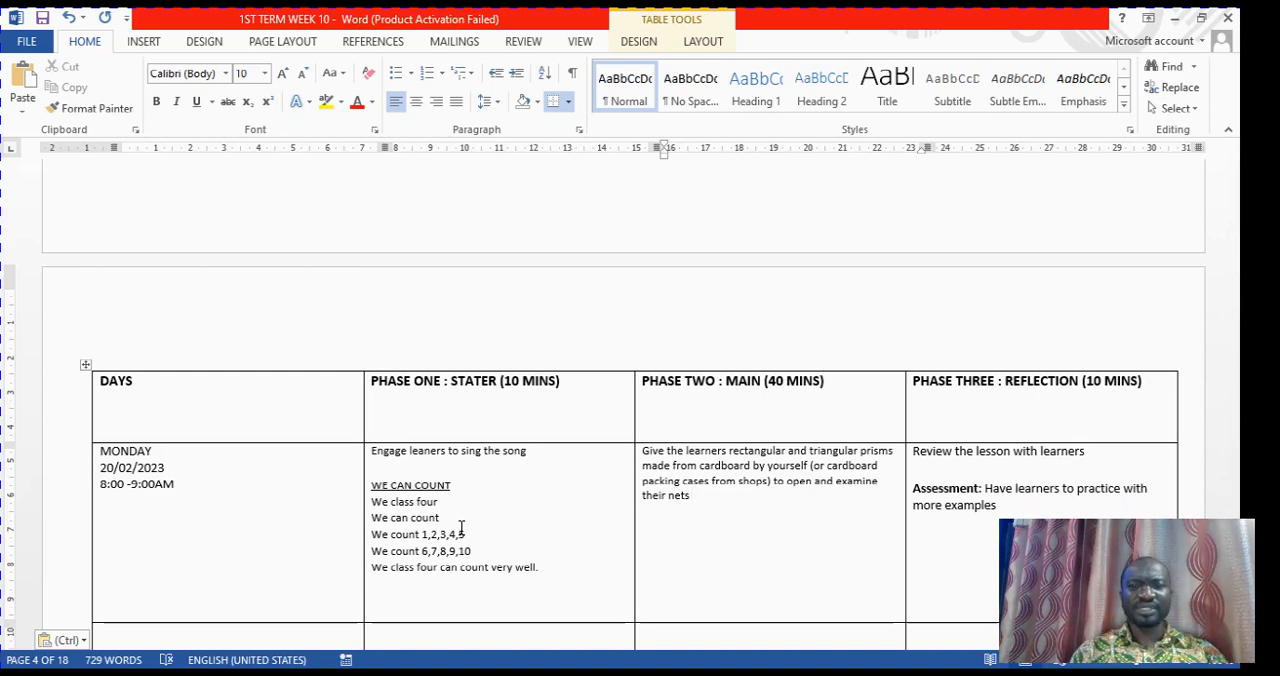
{"action": "left_click", "coordinate": [745, 499]}
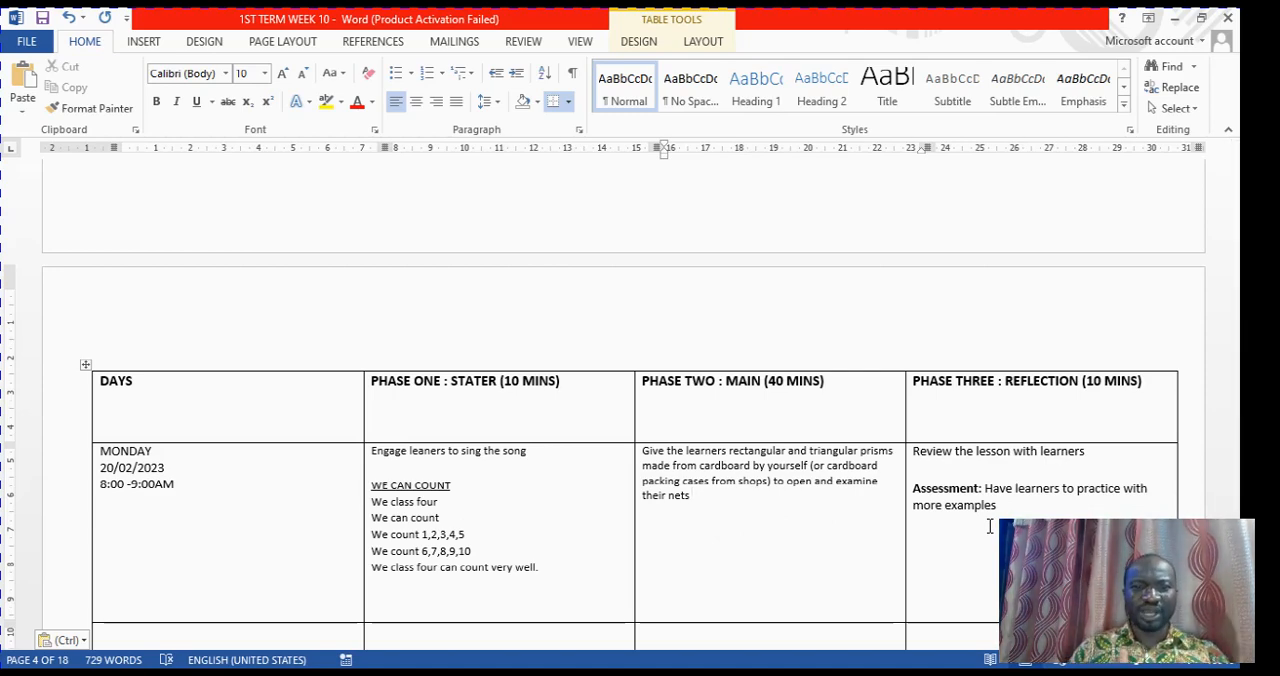
Review the filled Mathematics header table and Monday's lesson phases row in 1ST TERM WEEK 10
{"action": "scroll", "coordinate": [990, 526], "scroll_direction": "up", "scroll_amount": 6}
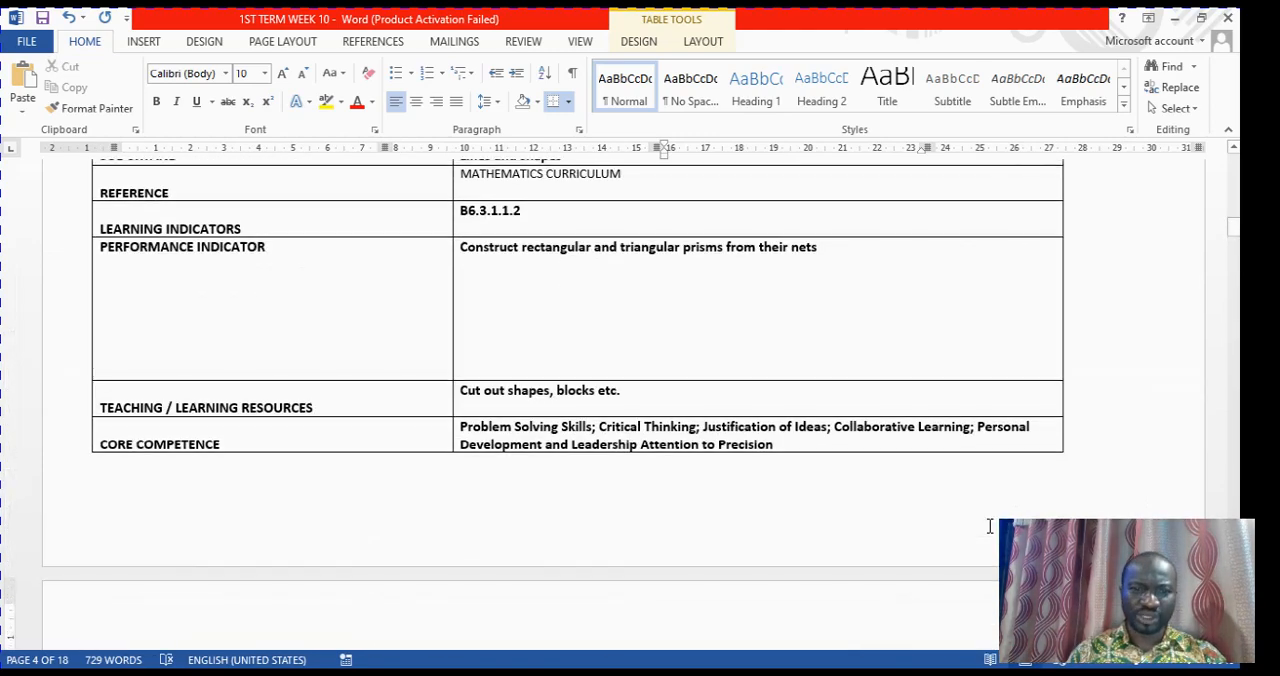
{"action": "scroll", "coordinate": [990, 526], "scroll_direction": "down", "scroll_amount": 6}
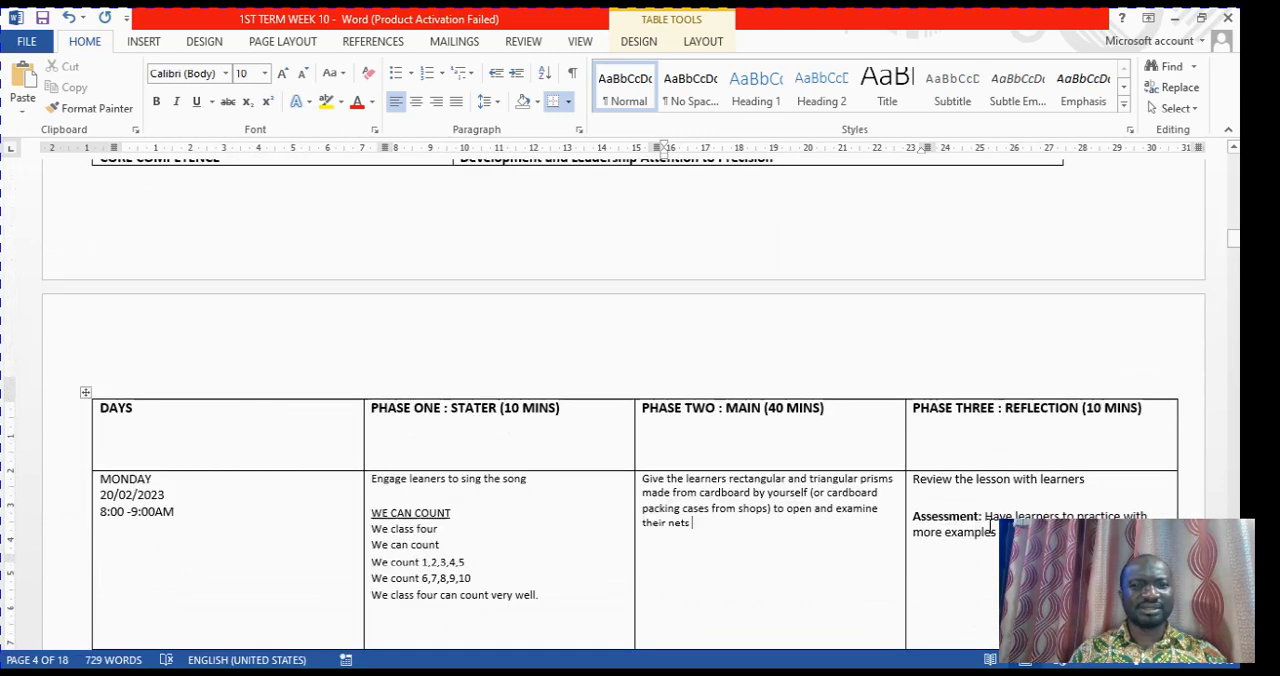
{"action": "scroll", "coordinate": [990, 526], "scroll_direction": "up", "scroll_amount": 10}
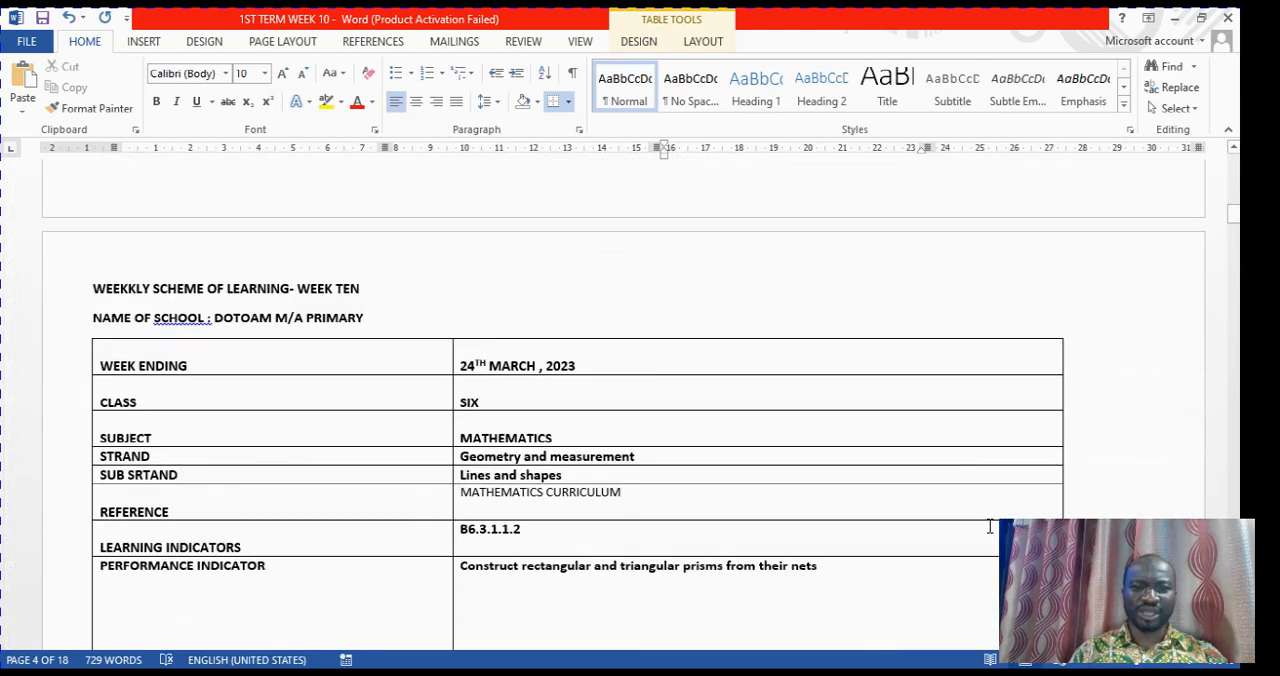
{"action": "scroll", "coordinate": [990, 526], "scroll_direction": "down", "scroll_amount": 4}
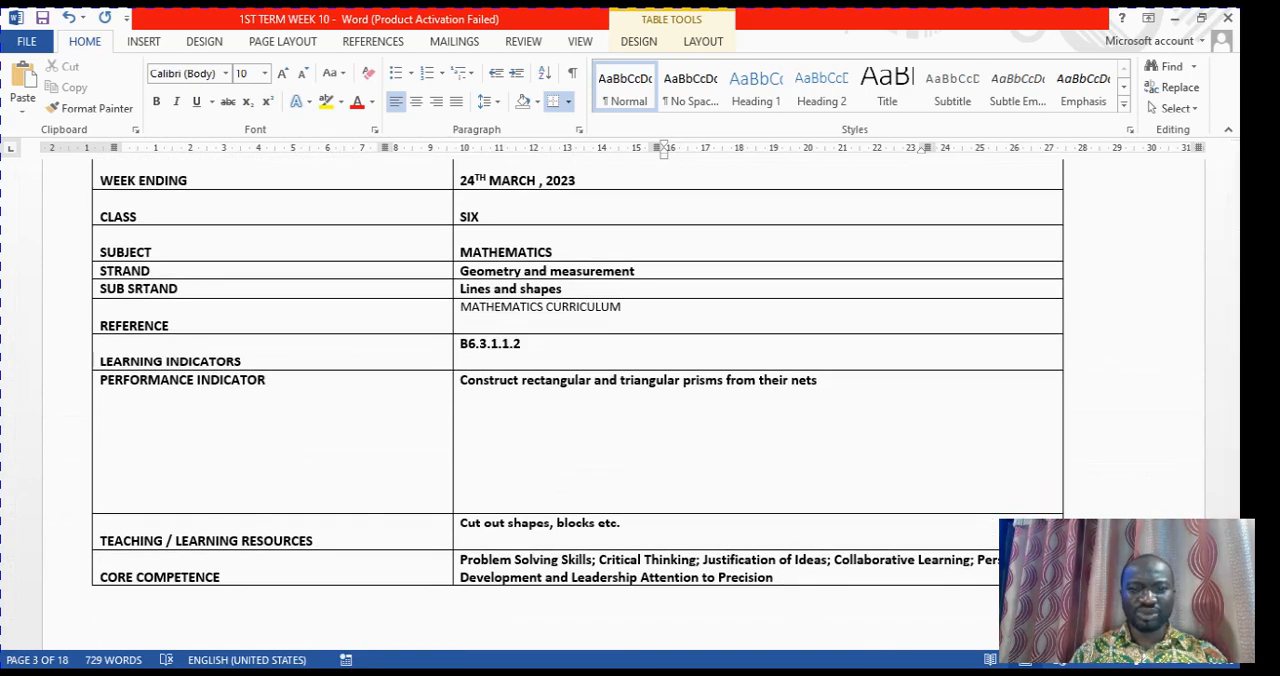
Switch to B6-WEEK10-NOTES-1 and look through the remaining Mathematics days and the following subjects' tables, as far as Religious and Moral Education
{"action": "mouse_move", "coordinate": [698, 673]}
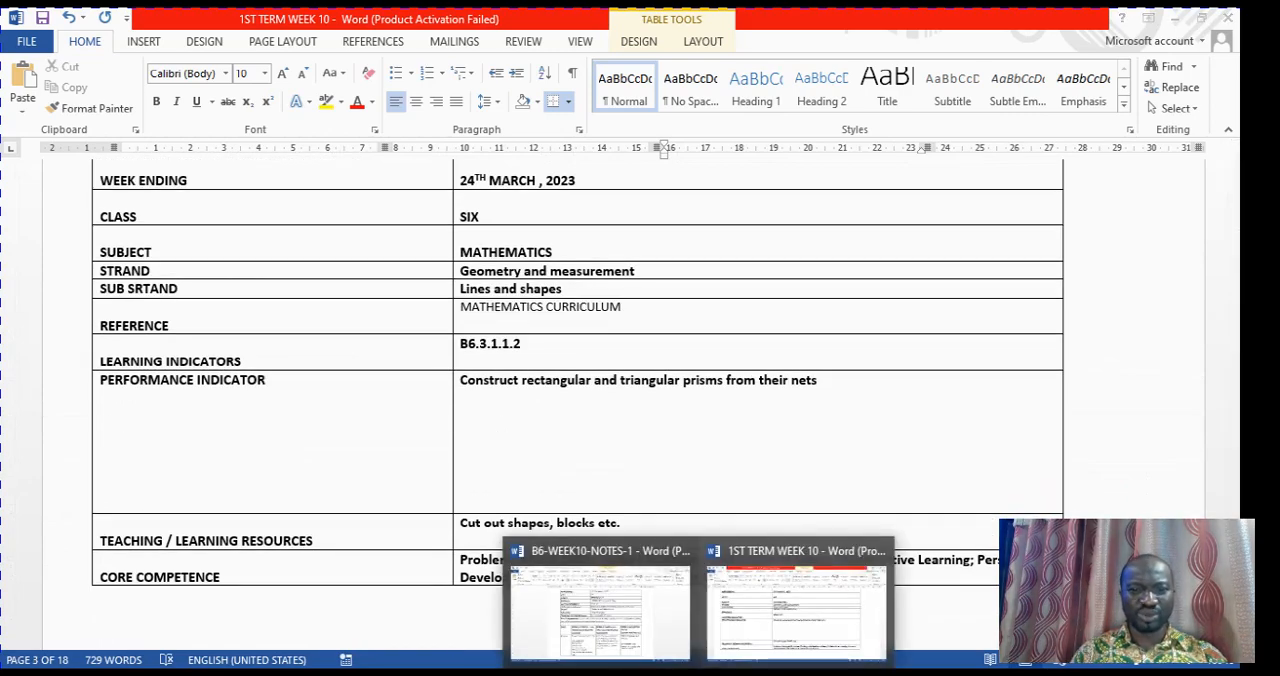
{"action": "left_click", "coordinate": [632, 630]}
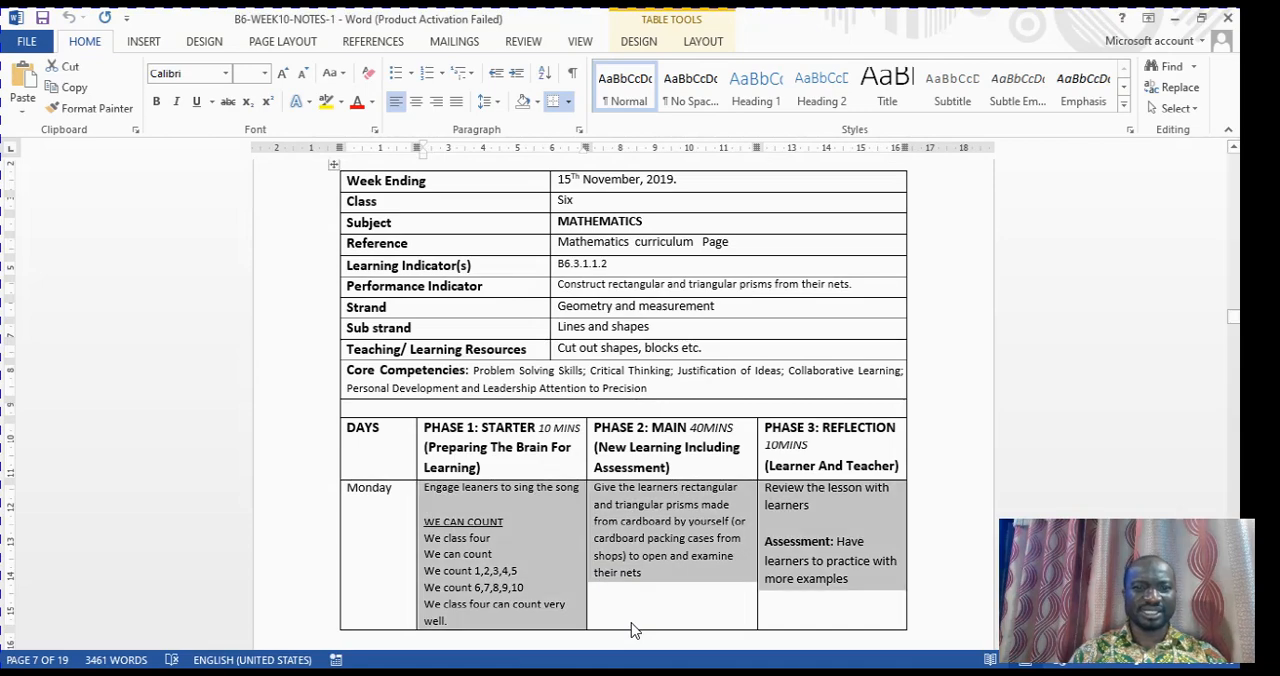
{"action": "left_click", "coordinate": [707, 410]}
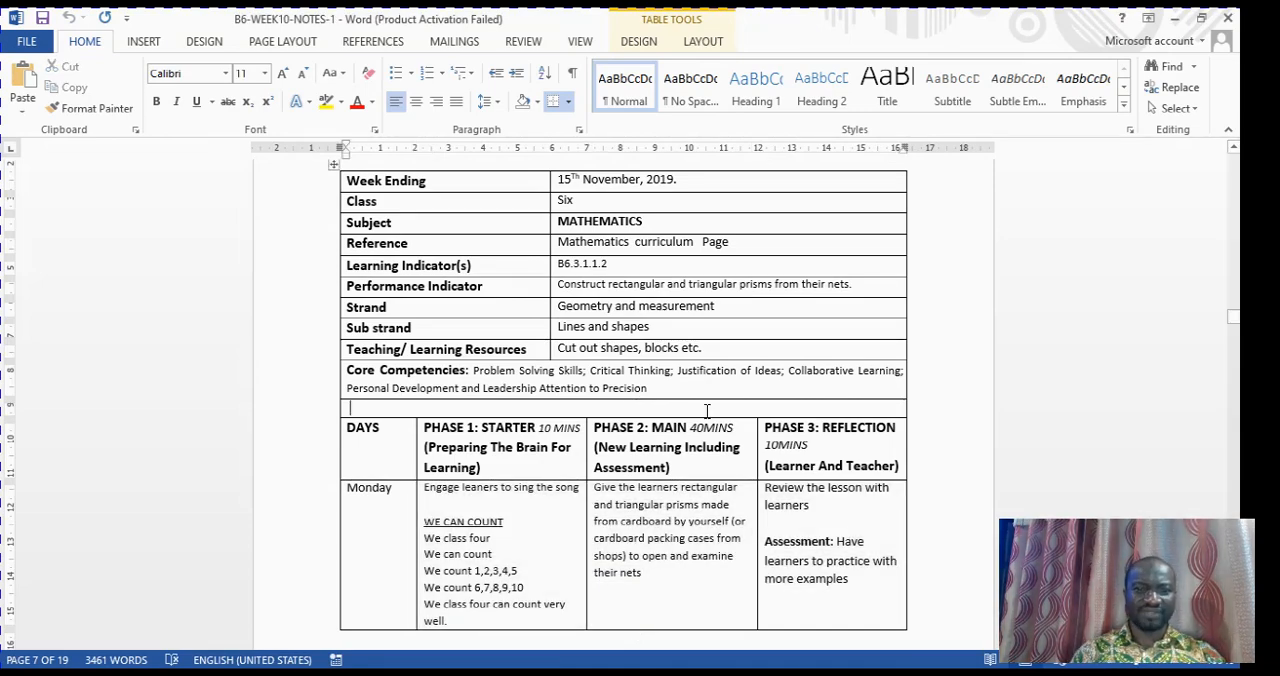
{"action": "scroll", "coordinate": [707, 410], "scroll_direction": "down", "scroll_amount": 6}
{"action": "scroll", "coordinate": [707, 410], "scroll_direction": "down", "scroll_amount": 10}
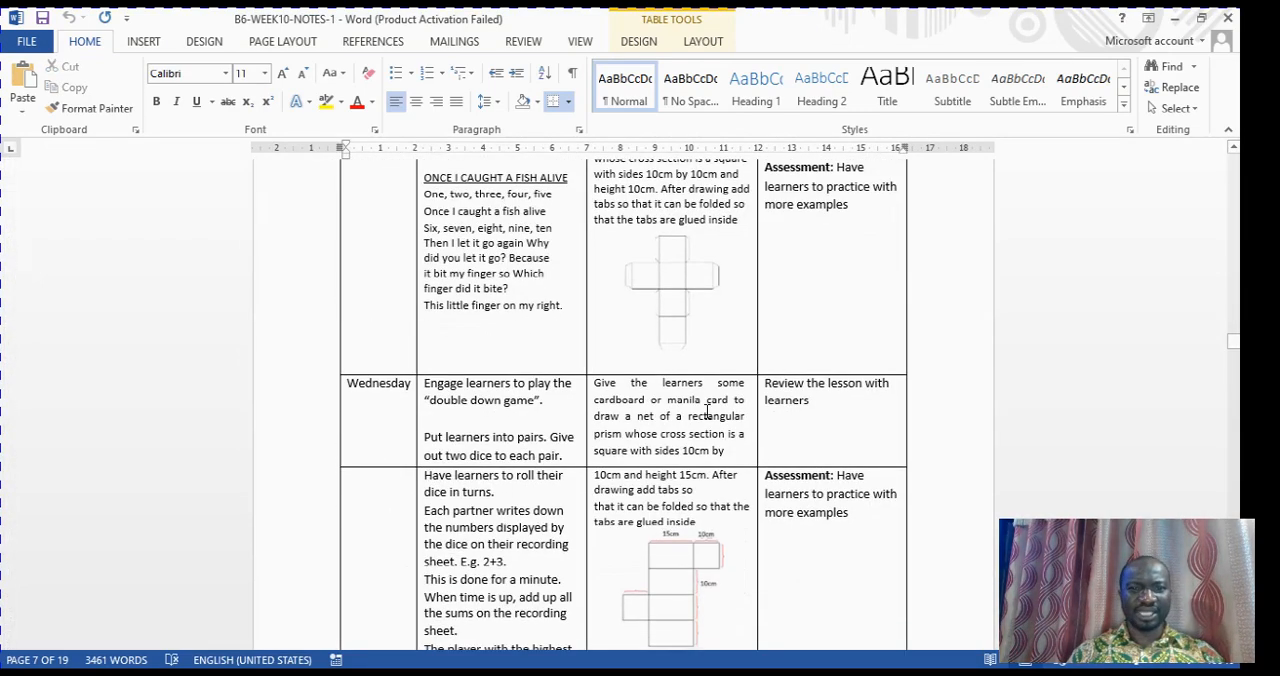
{"action": "scroll", "coordinate": [707, 410], "scroll_direction": "down", "scroll_amount": 12}
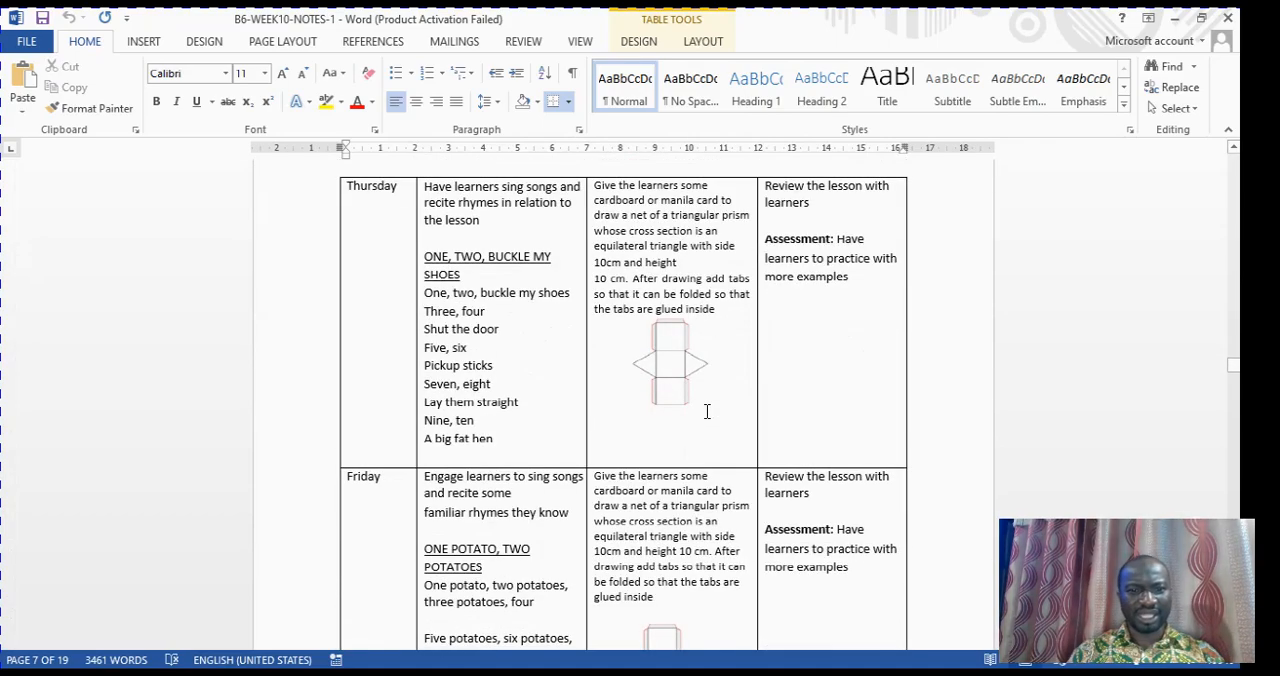
{"action": "scroll", "coordinate": [707, 410], "scroll_direction": "up", "scroll_amount": 5}
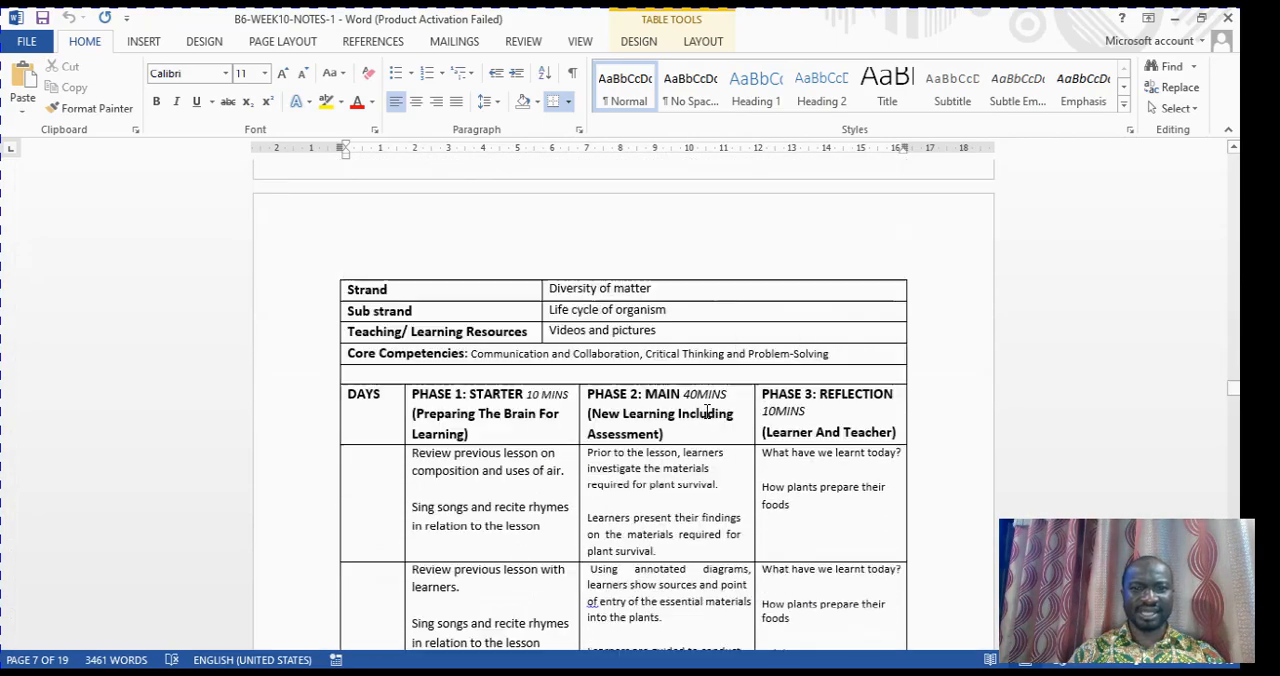
{"action": "scroll", "coordinate": [707, 410], "scroll_direction": "down", "scroll_amount": 15}
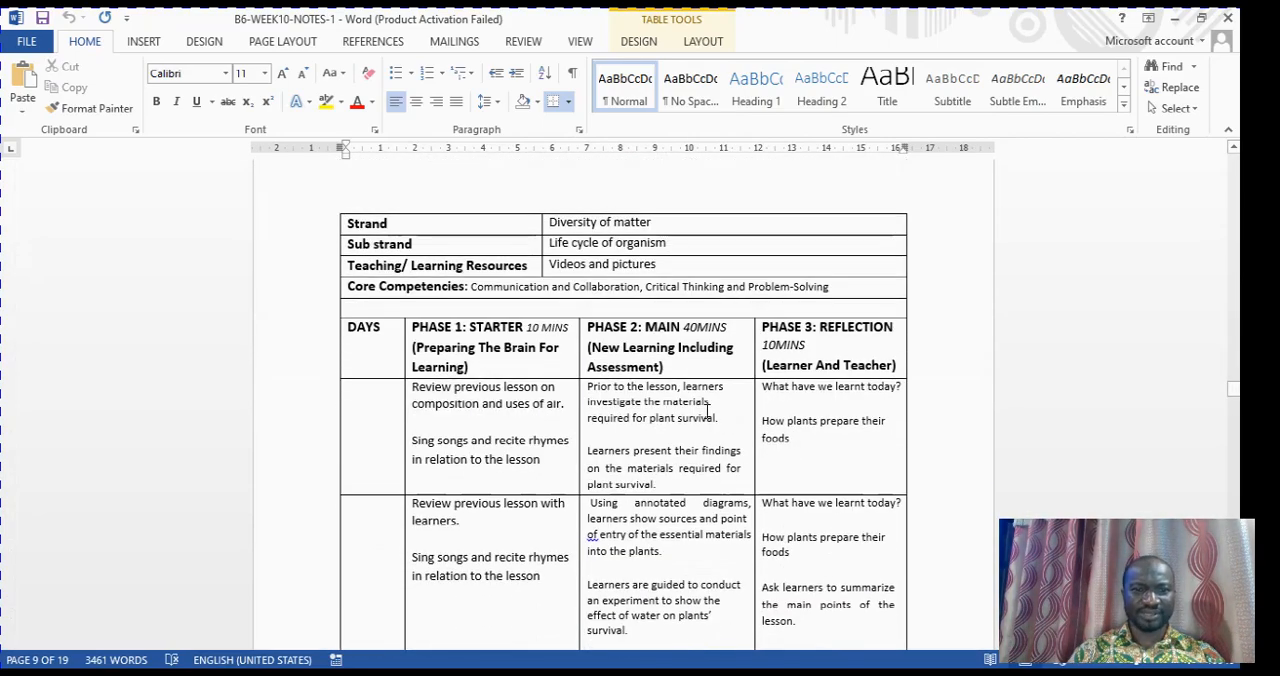
{"action": "scroll", "coordinate": [707, 411], "scroll_direction": "down", "scroll_amount": 5}
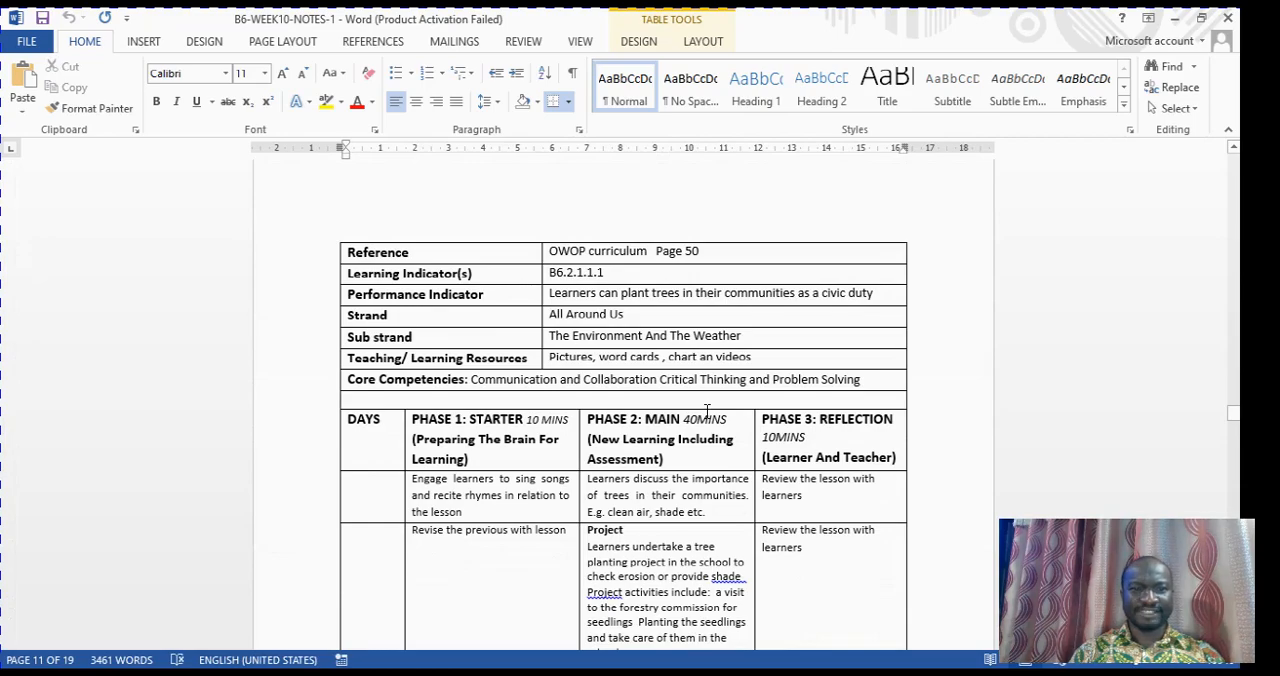
{"action": "scroll", "coordinate": [707, 410], "scroll_direction": "down", "scroll_amount": 15}
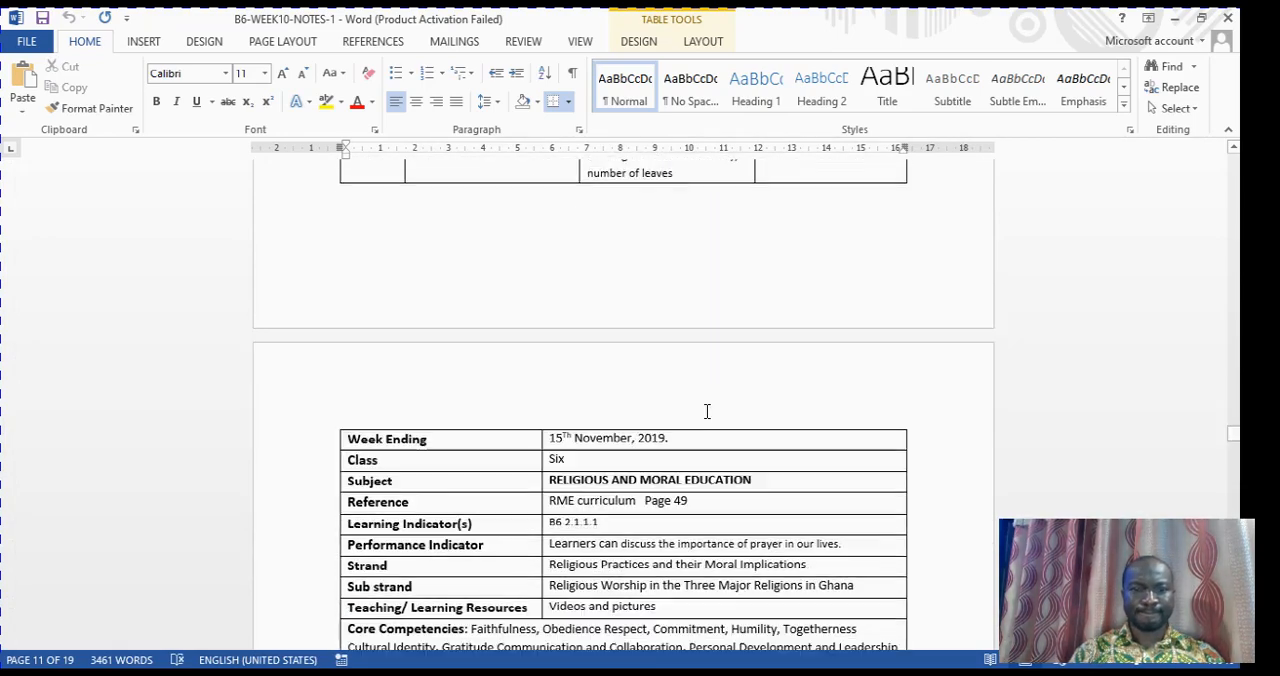
{"action": "scroll", "coordinate": [707, 411], "scroll_direction": "down", "scroll_amount": 15}
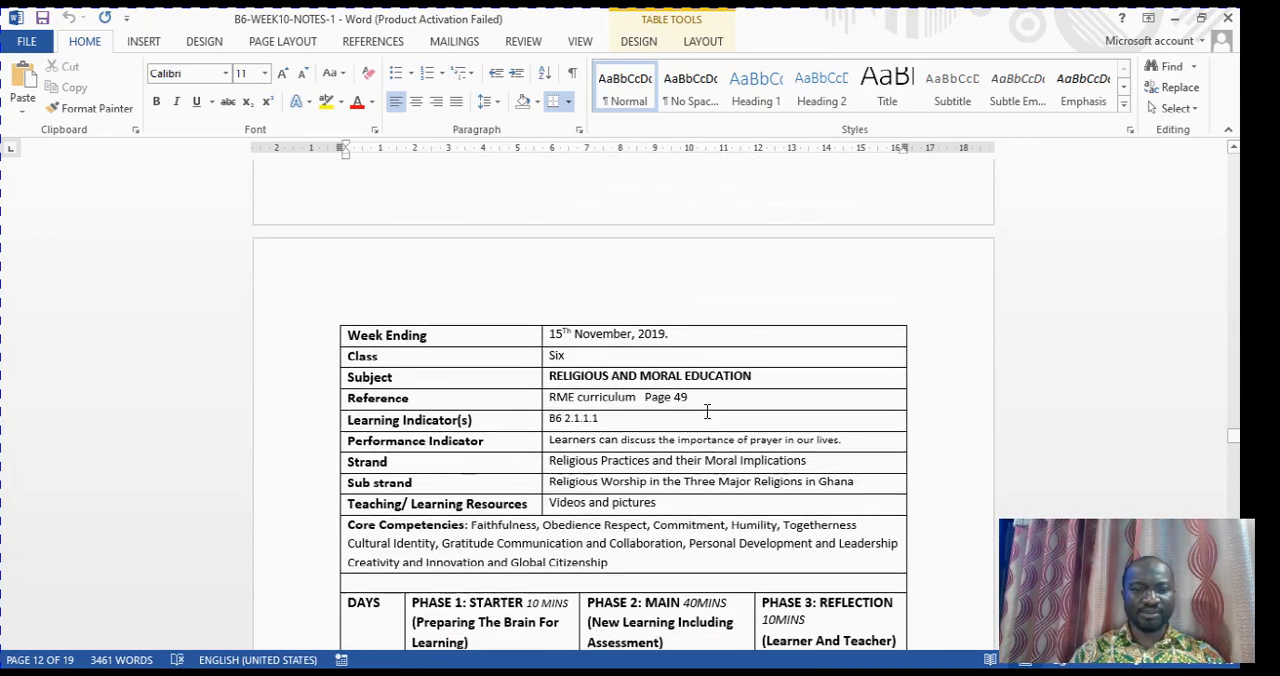
{"action": "scroll", "coordinate": [707, 411], "scroll_direction": "down", "scroll_amount": 2}
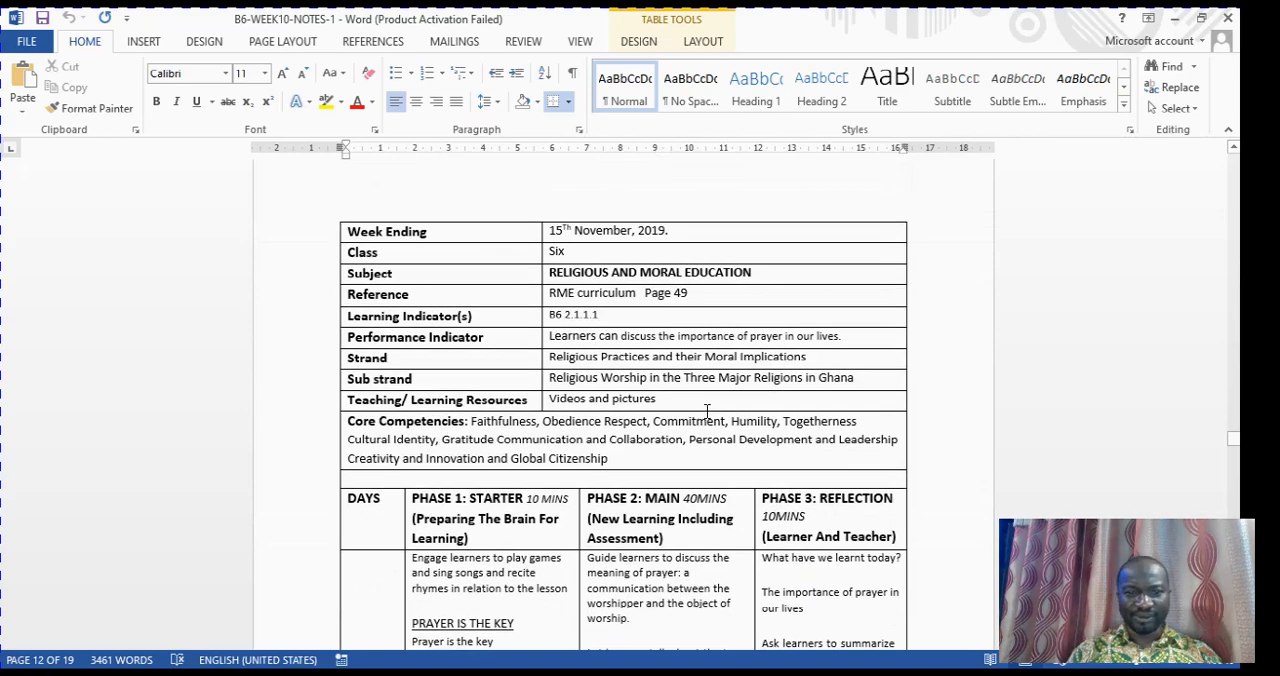
{"action": "scroll", "coordinate": [707, 411], "scroll_direction": "down", "scroll_amount": 2}
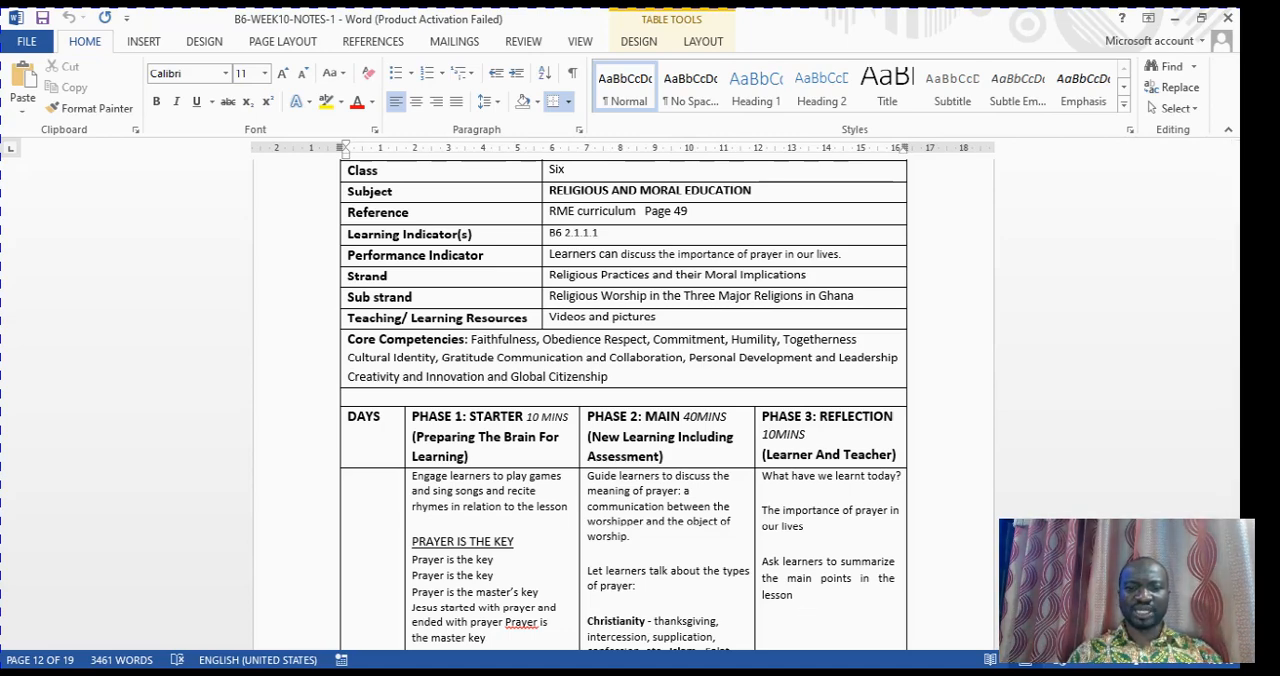
Return to 1ST TERM WEEK 10 and check the Mathematics header table from its core competence row up to the school name
{"action": "left_click", "coordinate": [812, 628]}
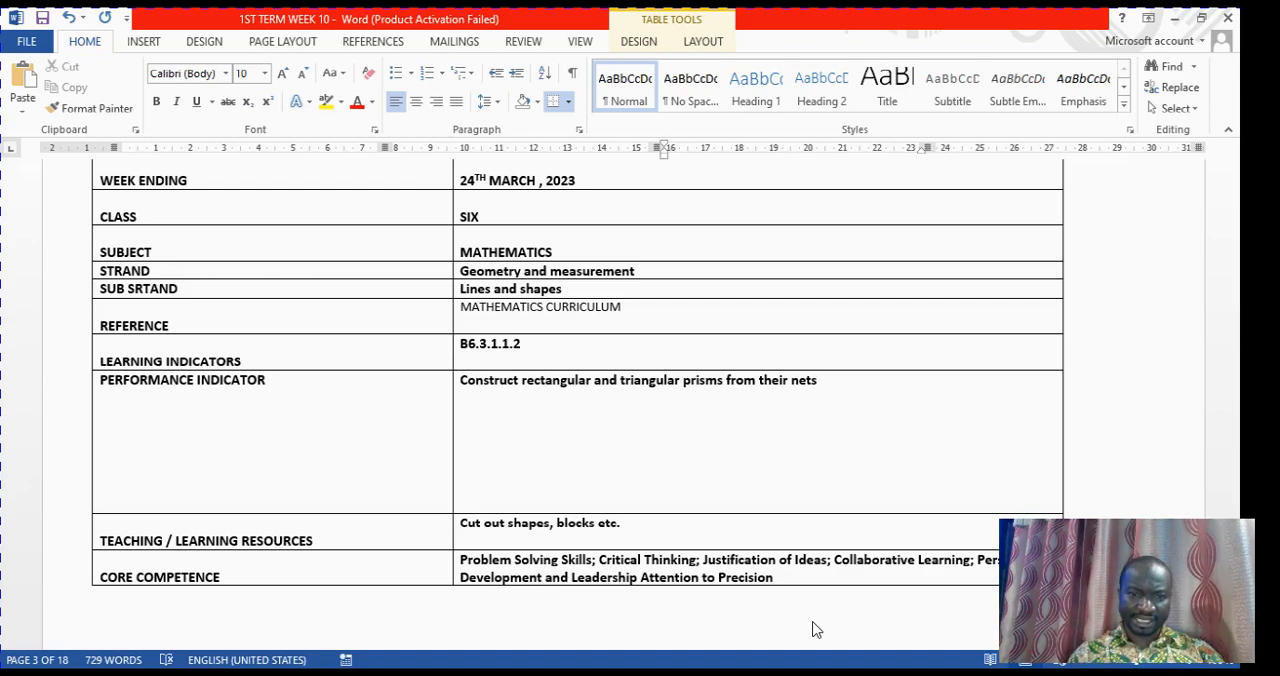
{"action": "scroll", "coordinate": [742, 449], "scroll_direction": "down", "scroll_amount": 2}
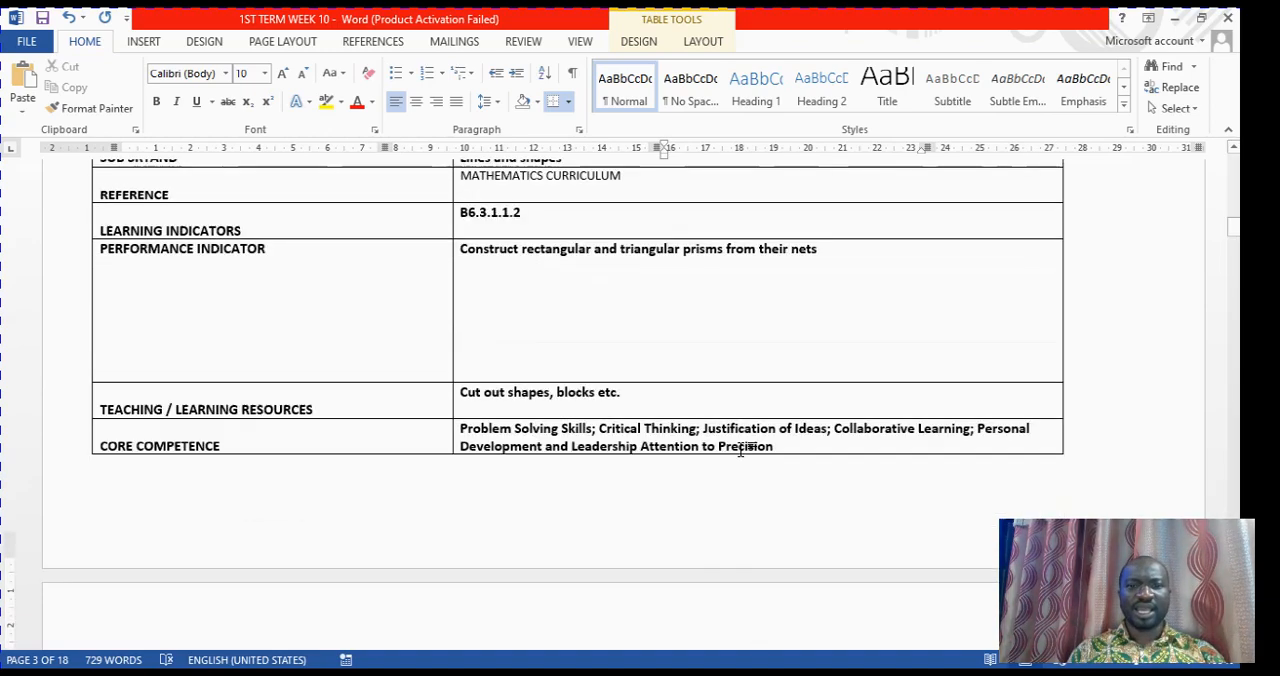
{"action": "scroll", "coordinate": [742, 449], "scroll_direction": "up", "scroll_amount": 5}
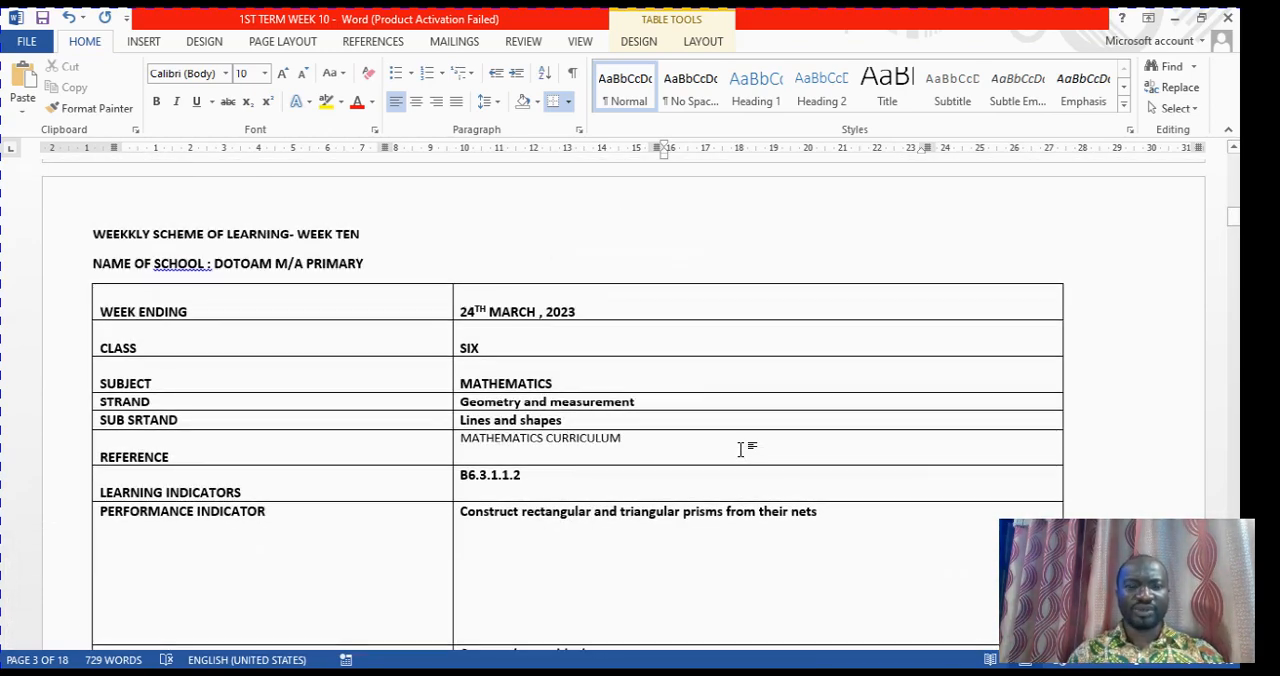